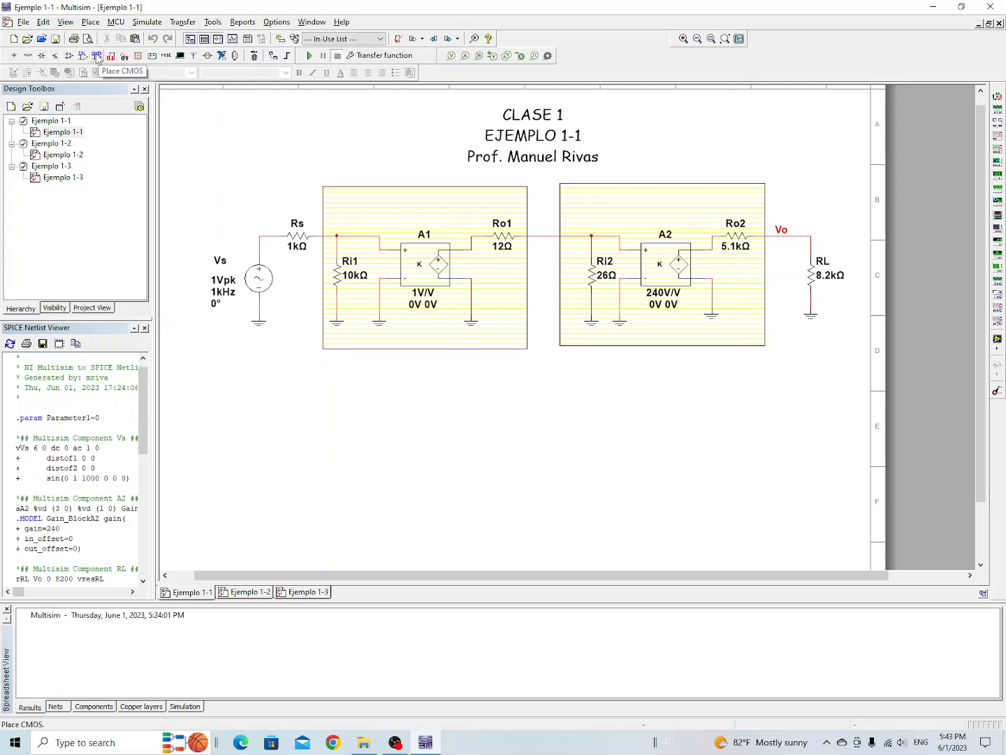
Place two VOLTAGE_GAIN_BLOCK components from the control function blocks family, one beneath amplifier A1 and one beneath A2.
left_click(14, 57)
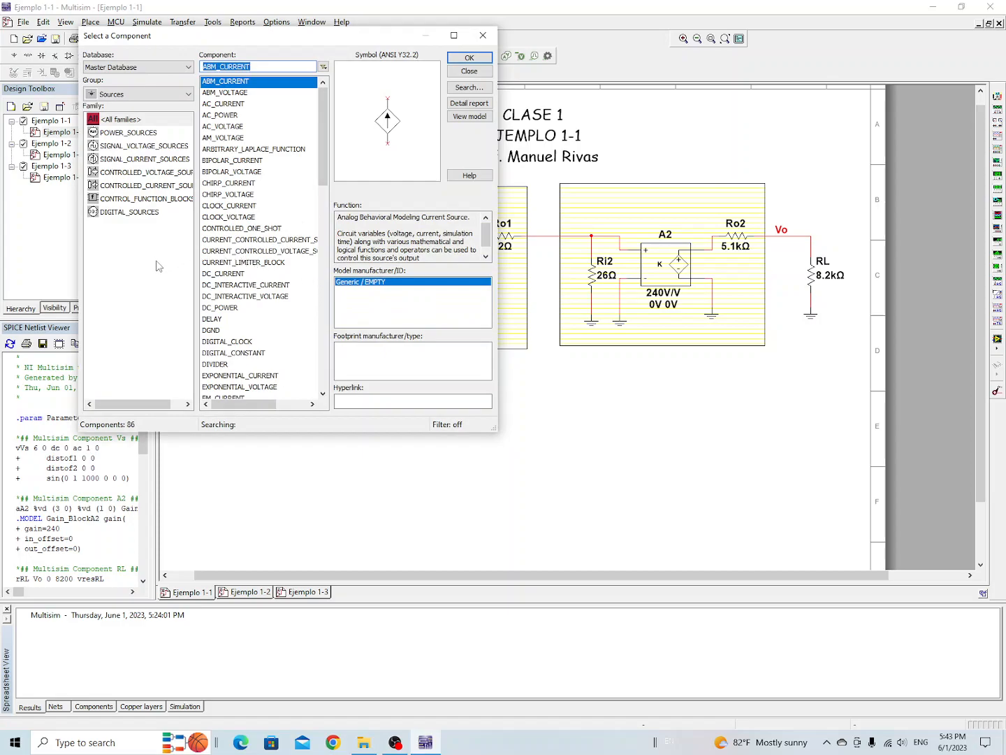
left_click(149, 200)
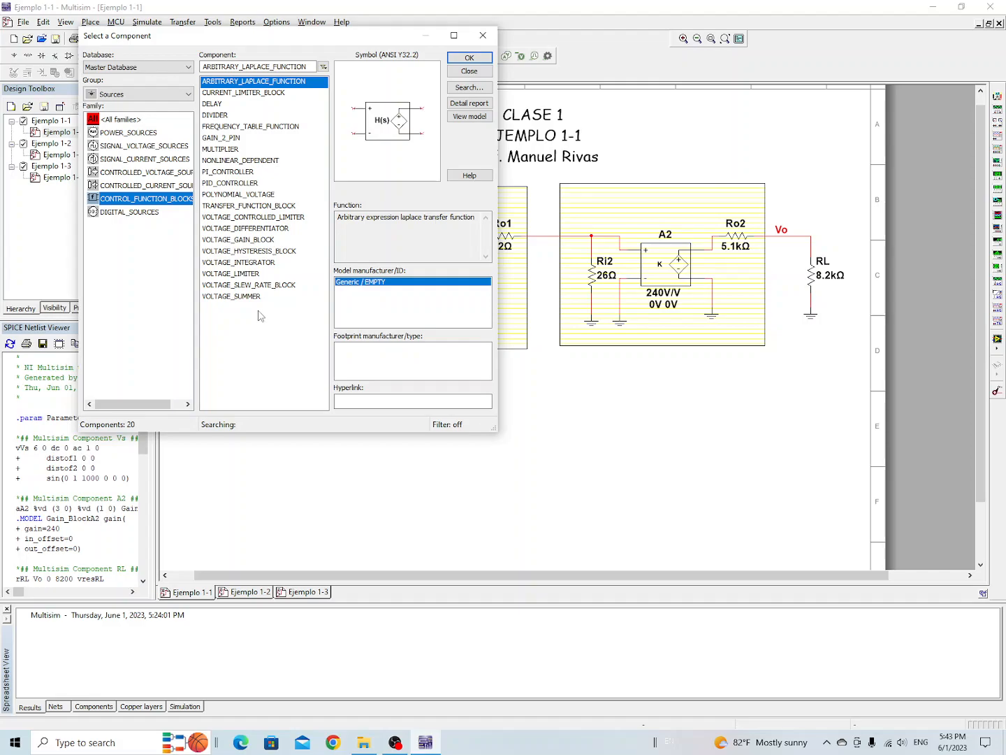
left_click(241, 241)
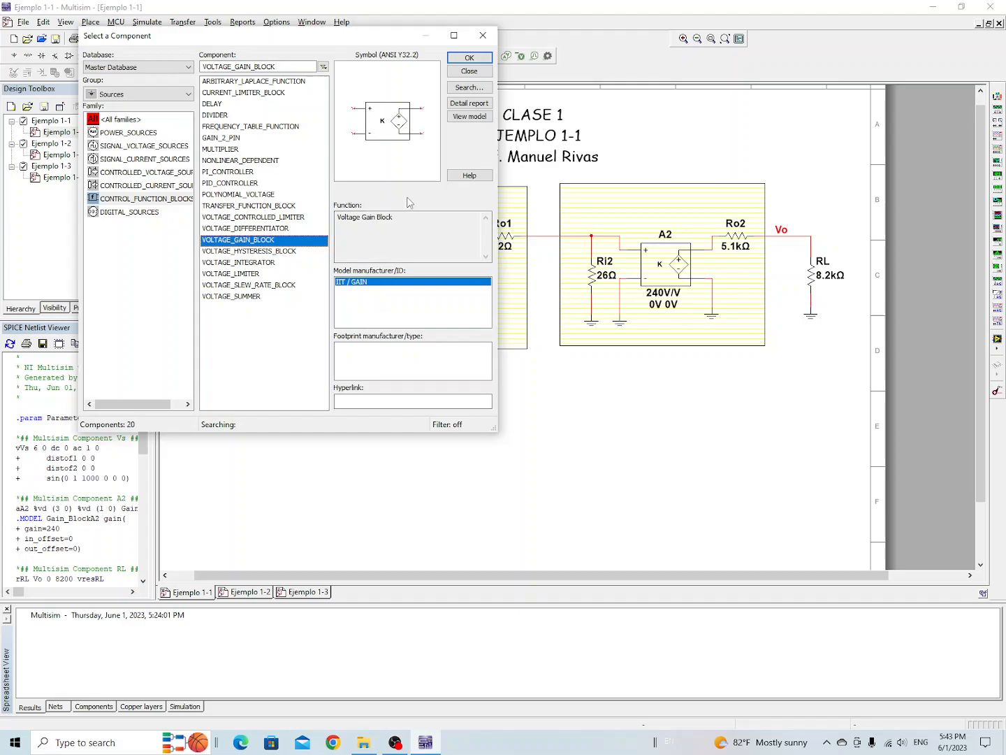
left_click(469, 59)
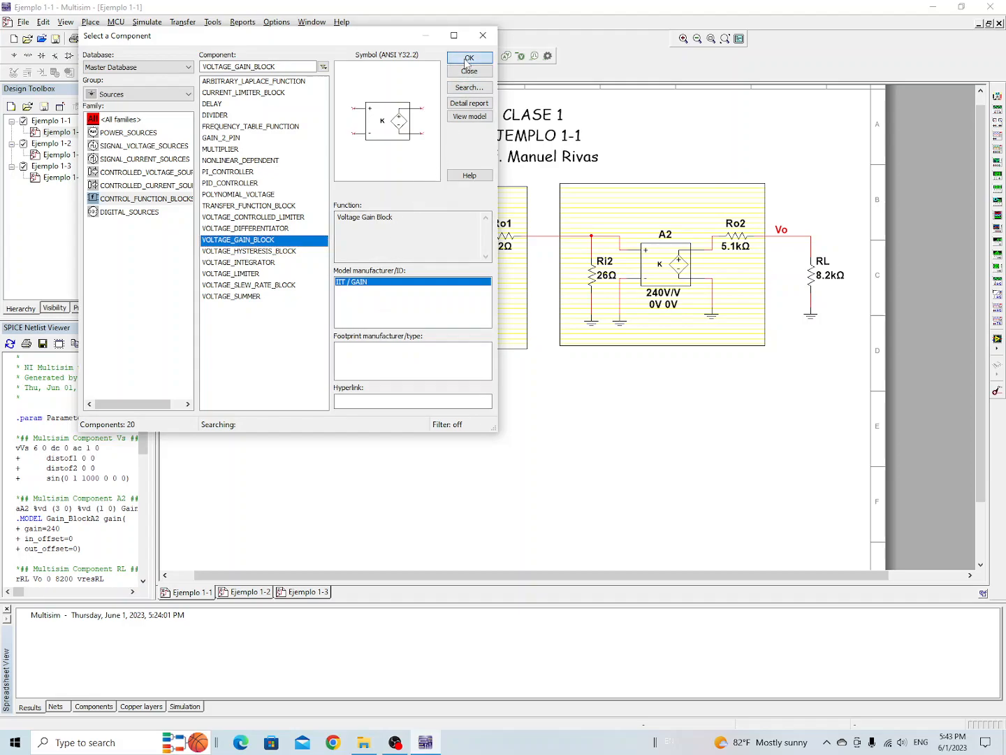
left_click(384, 482)
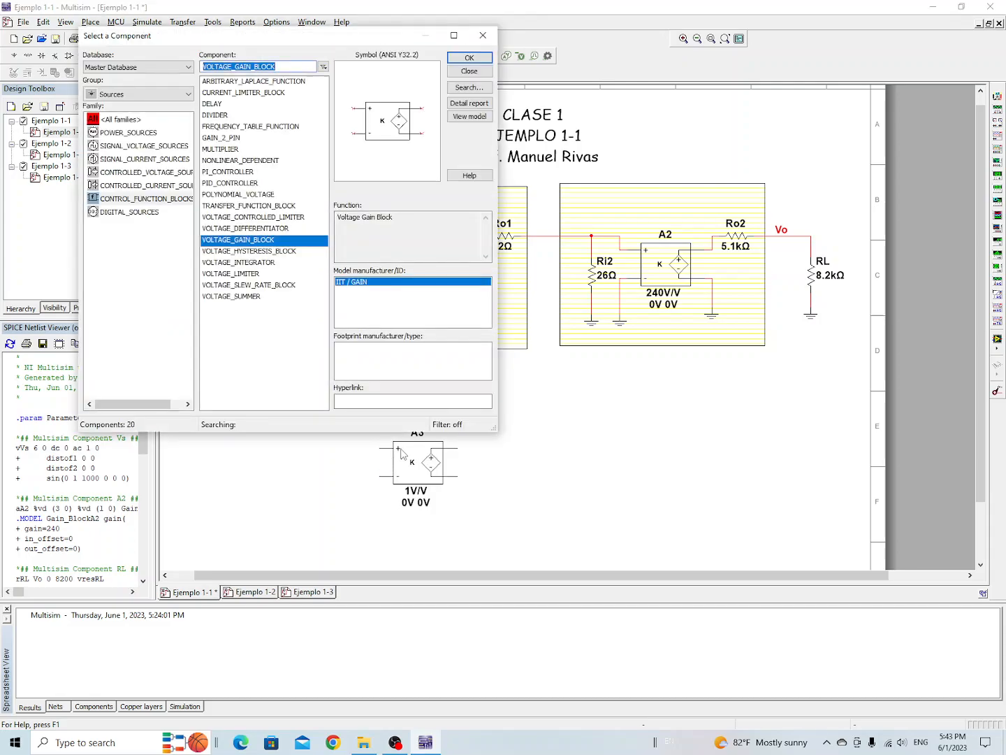
left_click(487, 71)
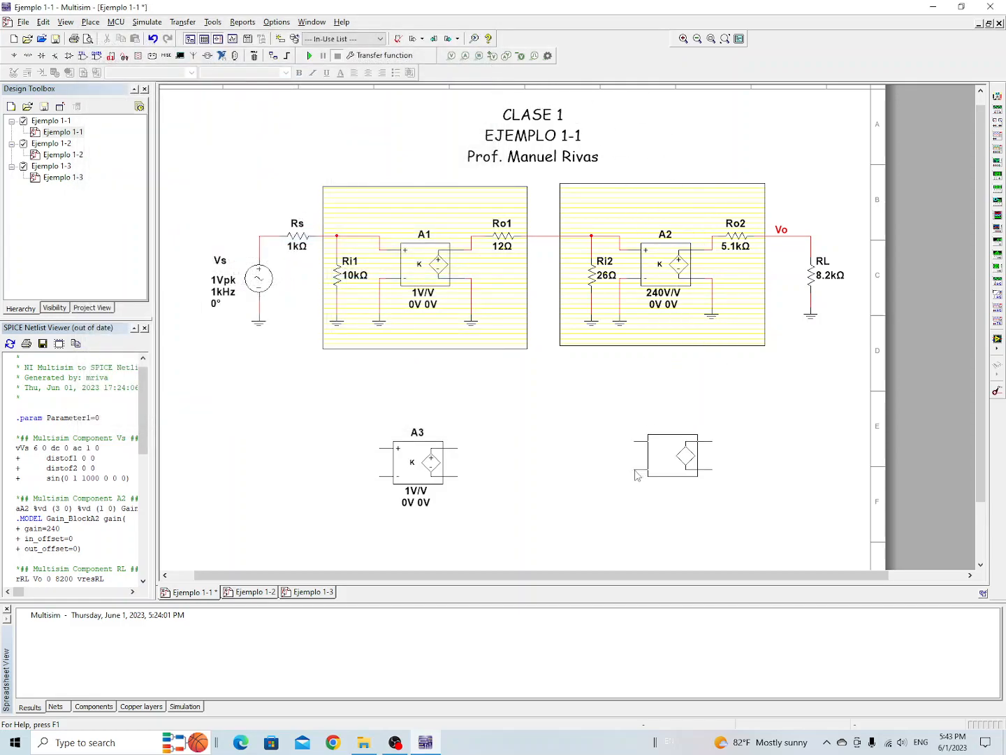
left_click(636, 475)
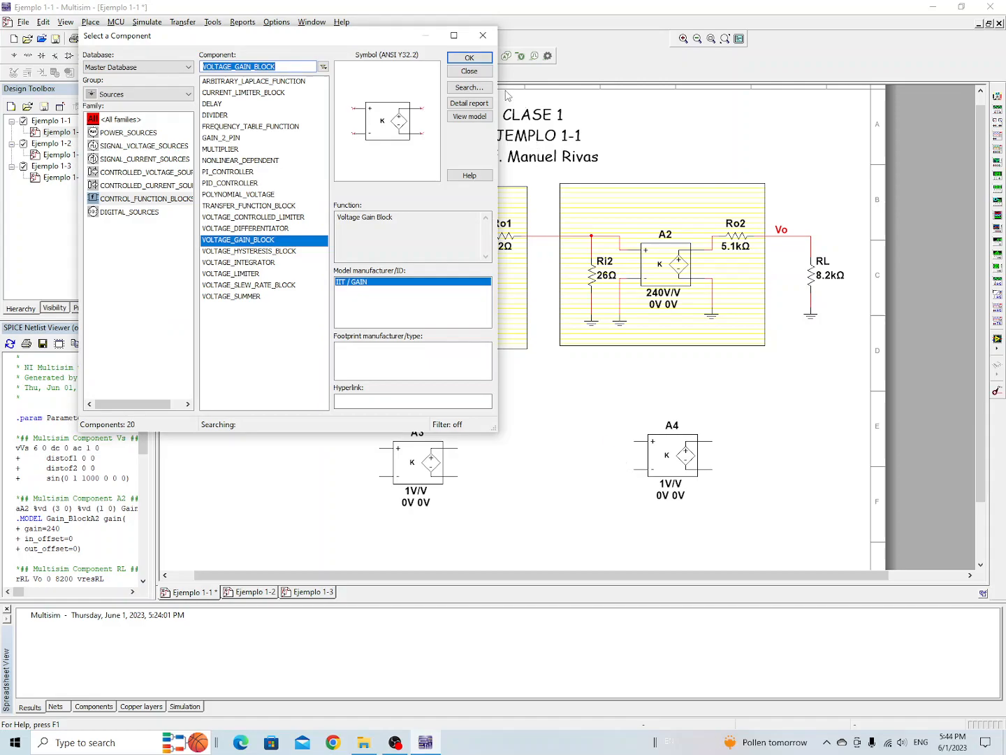
left_click(489, 73)
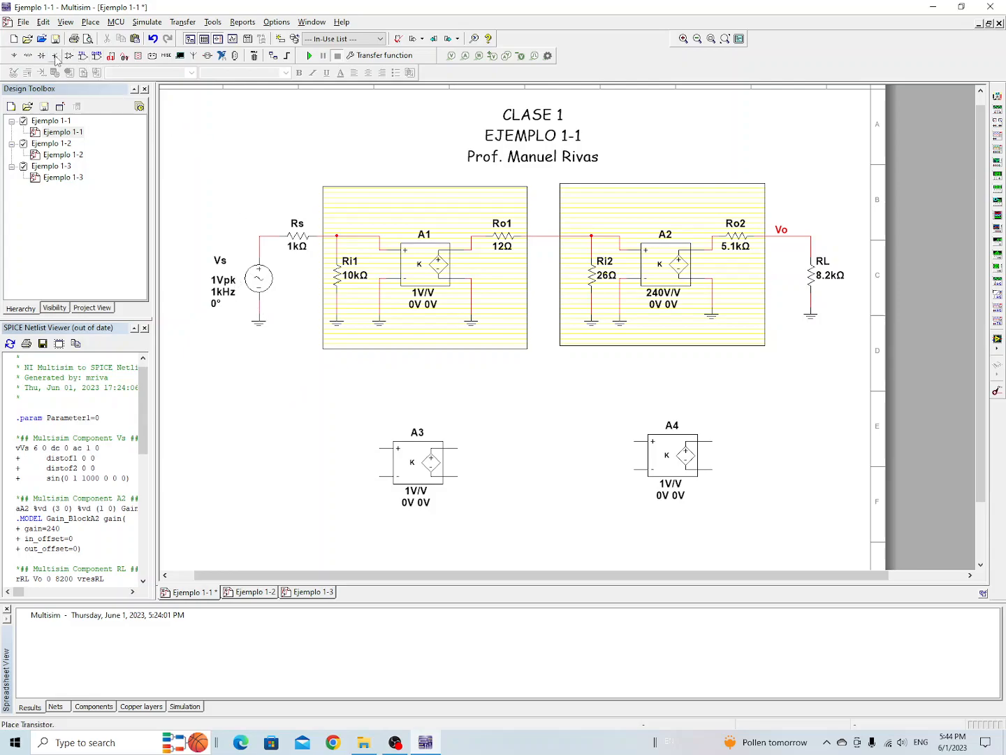
Place an AC_VOLTAGE component from the signal voltage sources family beneath source Vs.
left_click(16, 56)
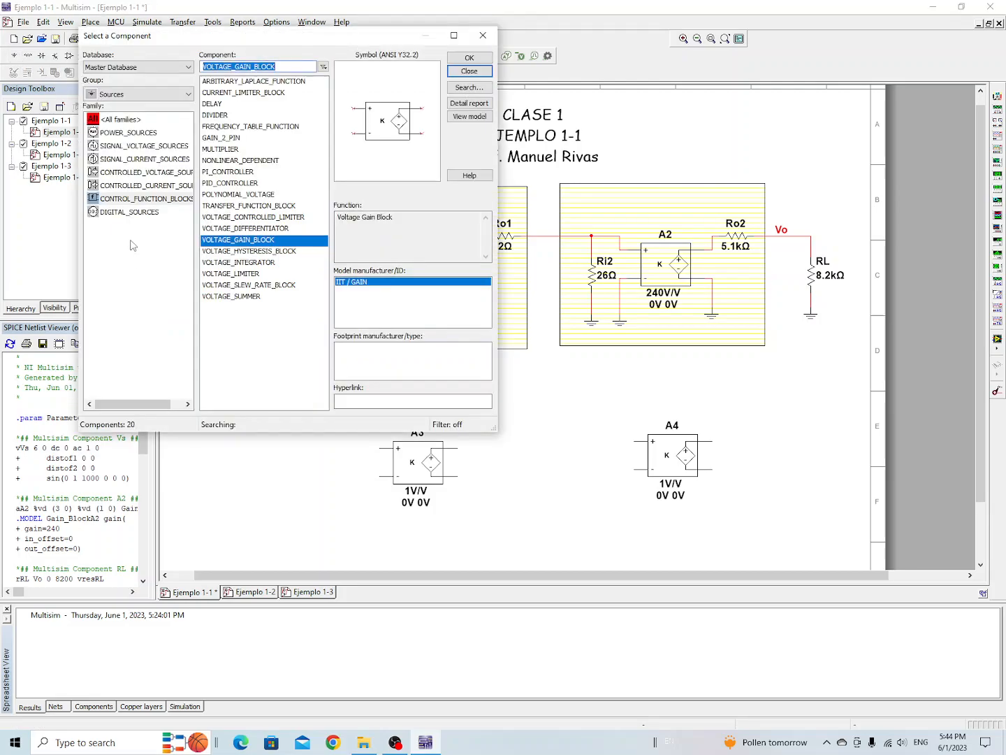
left_click(137, 146)
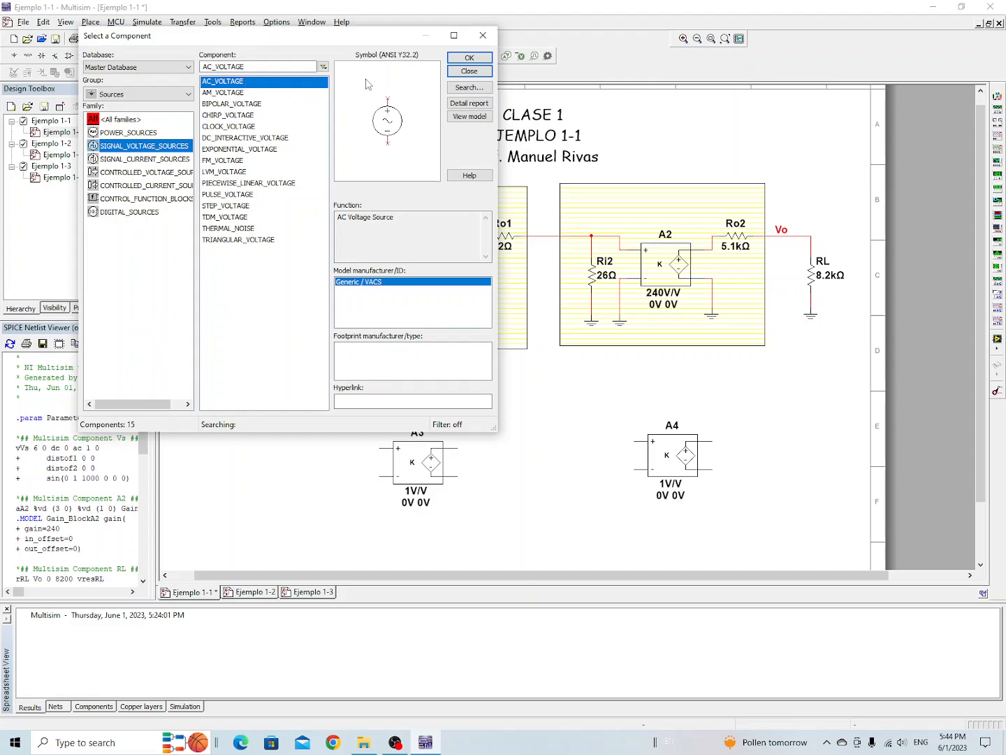
left_click(470, 58)
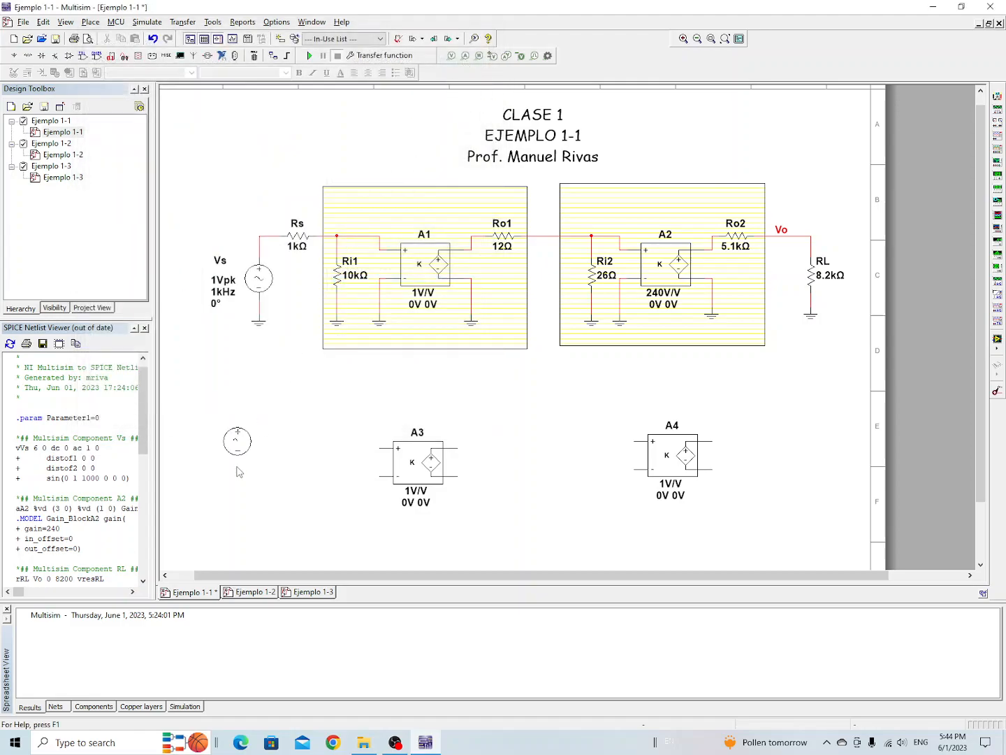
left_click(260, 502)
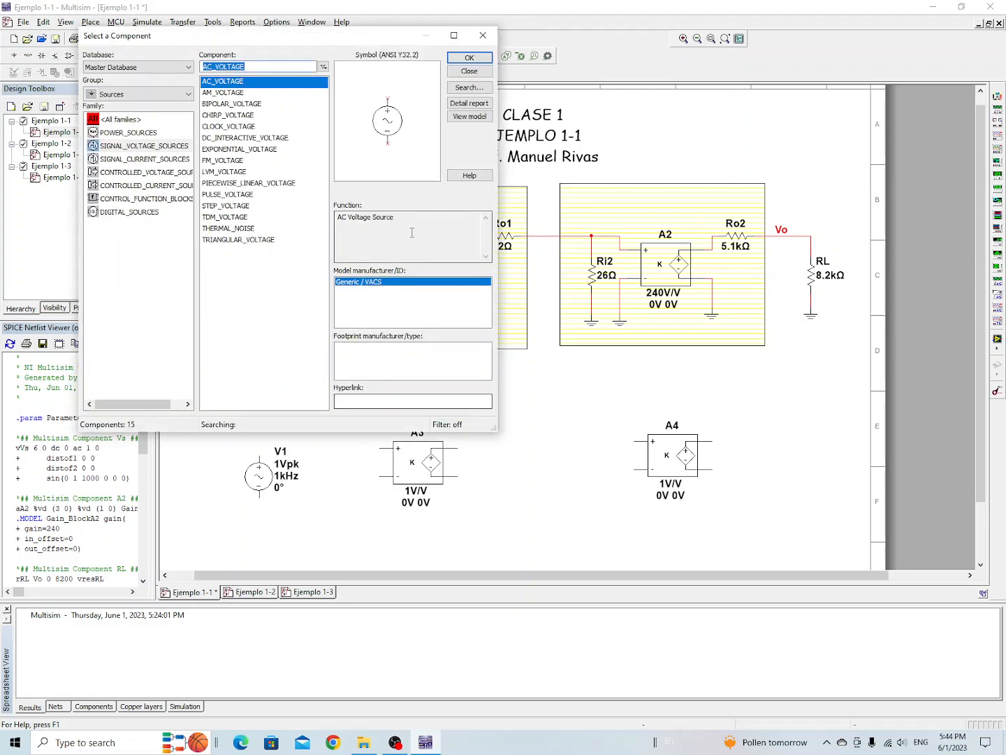
left_click(456, 72)
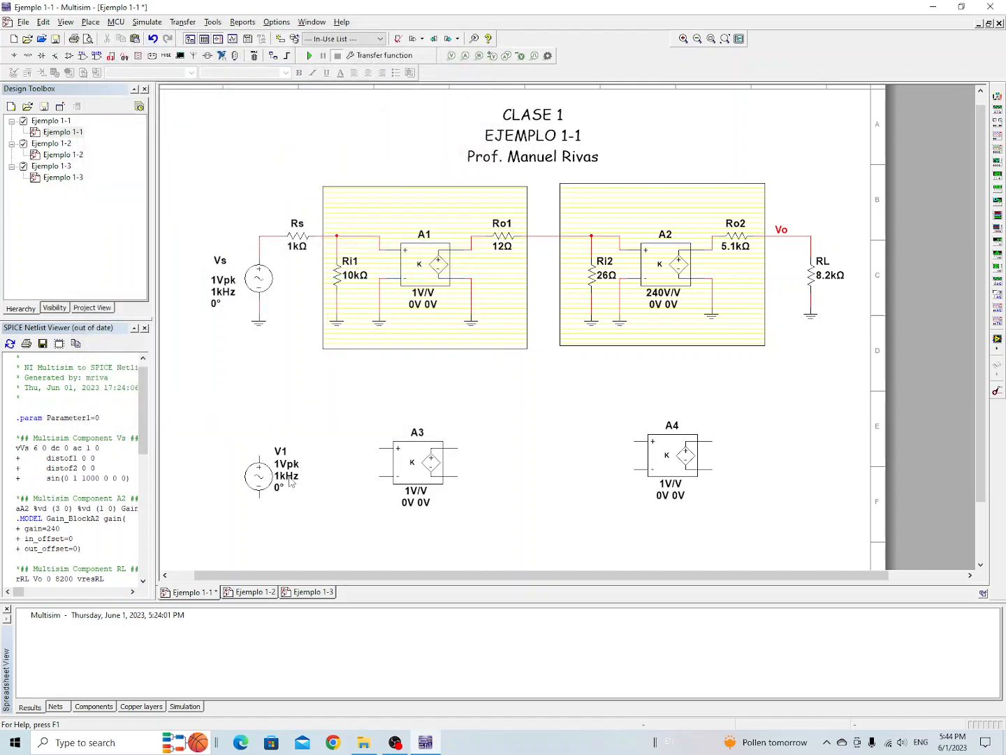
Move the V1 source's name and value text to the left side of its symbol.
left_click(291, 482)
left_click(279, 517)
left_click(285, 481)
left_click_drag(285, 480, 215, 486)
left_click_drag(281, 452, 218, 456)
left_click(254, 543)
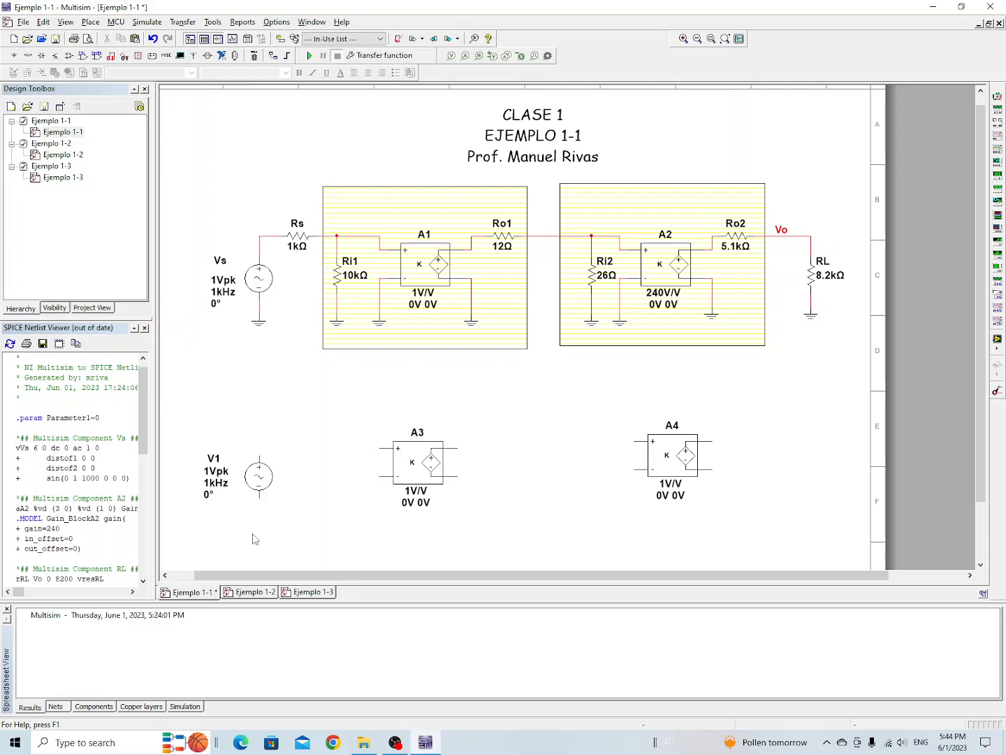
Review the reference designator and the voltage and frequency values in source V1's properties.
double_click(218, 483)
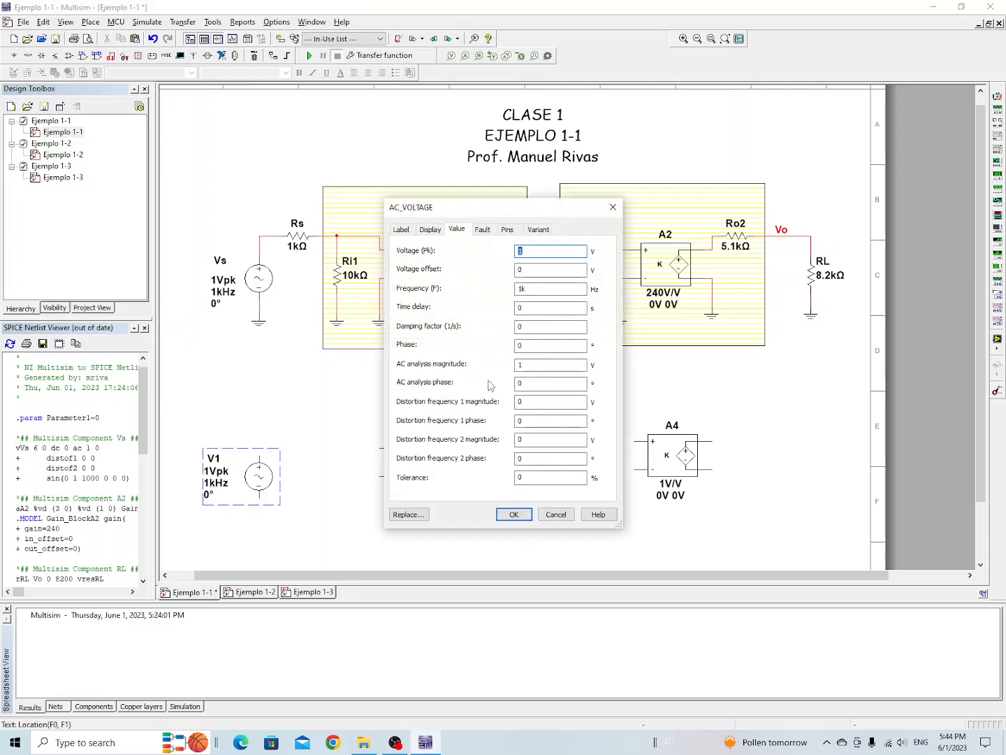
left_click(400, 230)
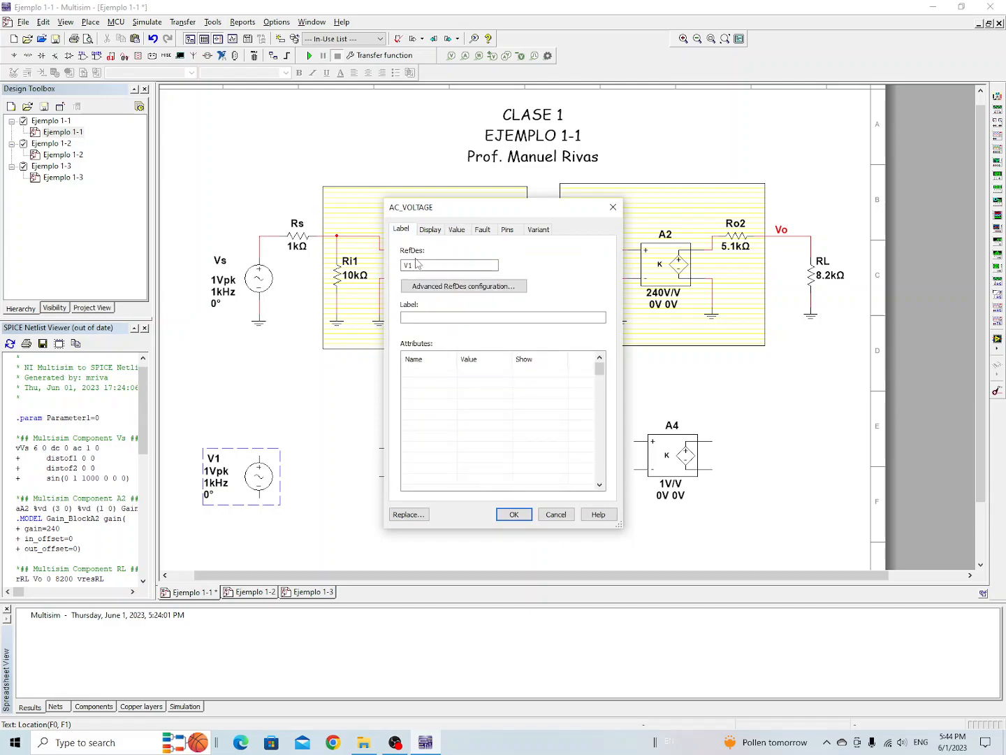
left_click(457, 232)
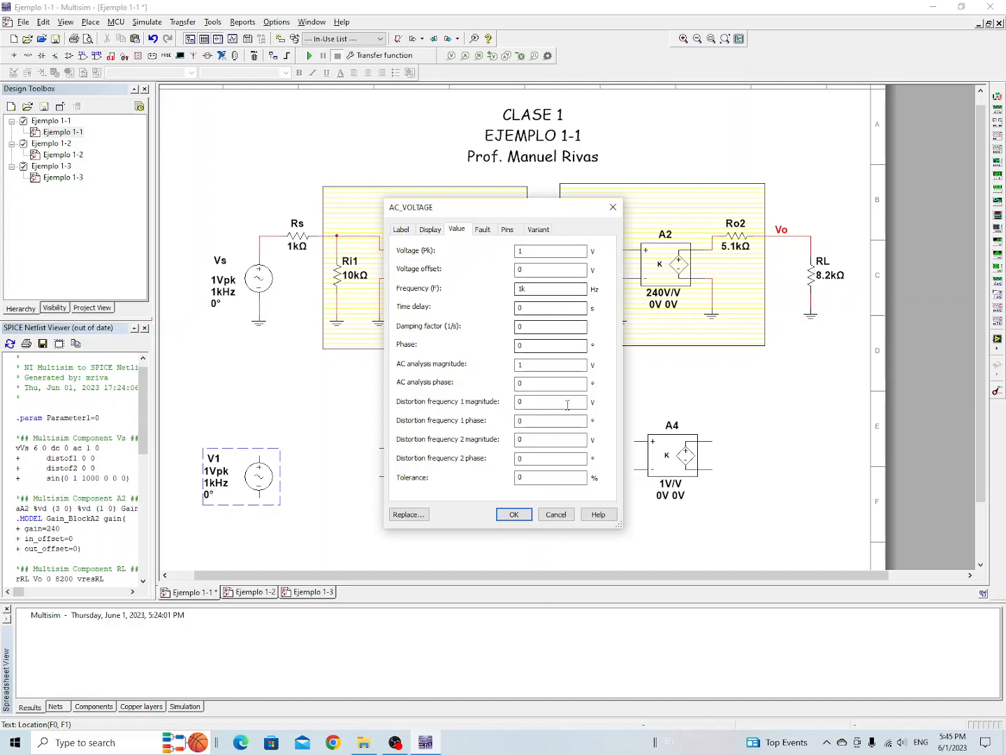
left_click(510, 518)
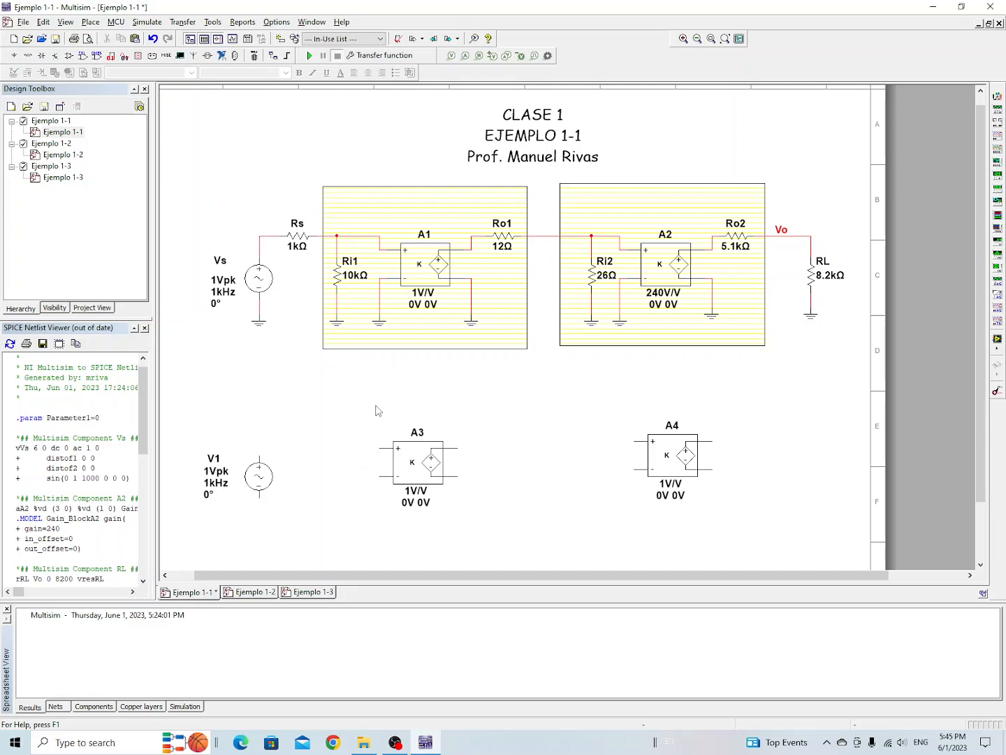
Place three 1k resistors around gain block A3: two between source V1 and the block, one after its output.
left_click(28, 58)
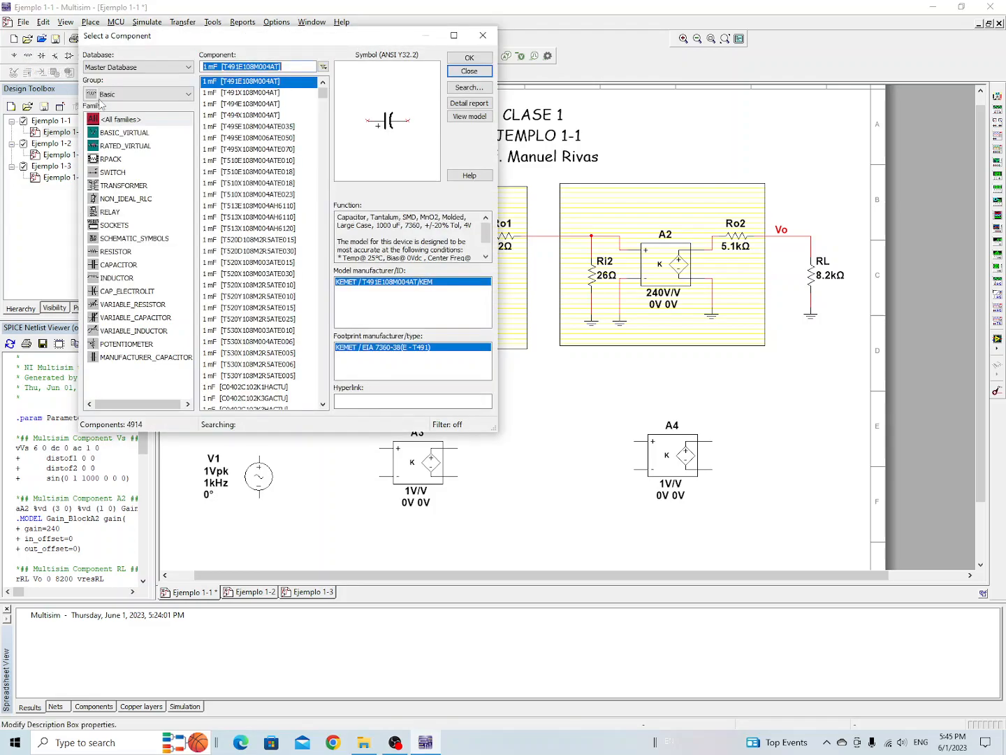
left_click(124, 254)
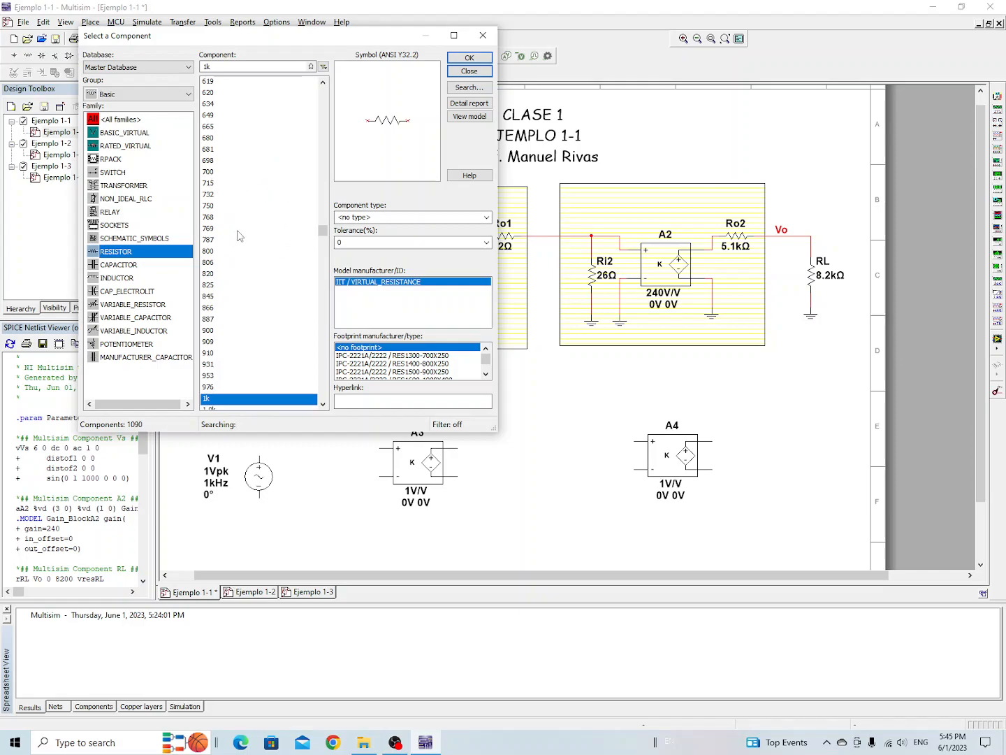
left_click(461, 56)
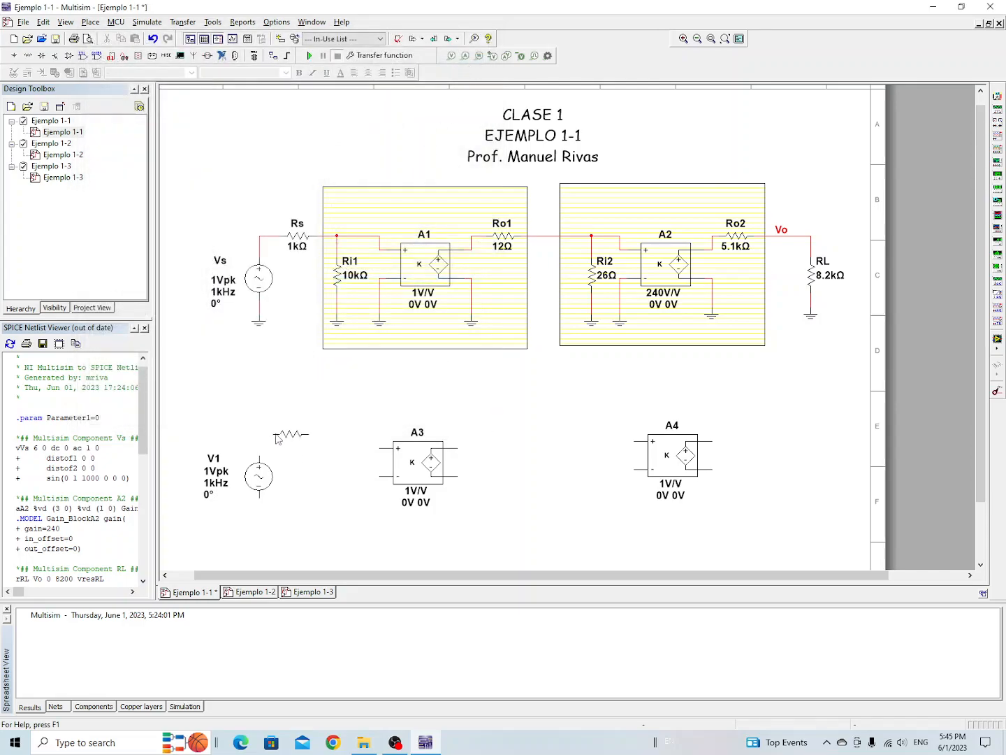
left_click(274, 433)
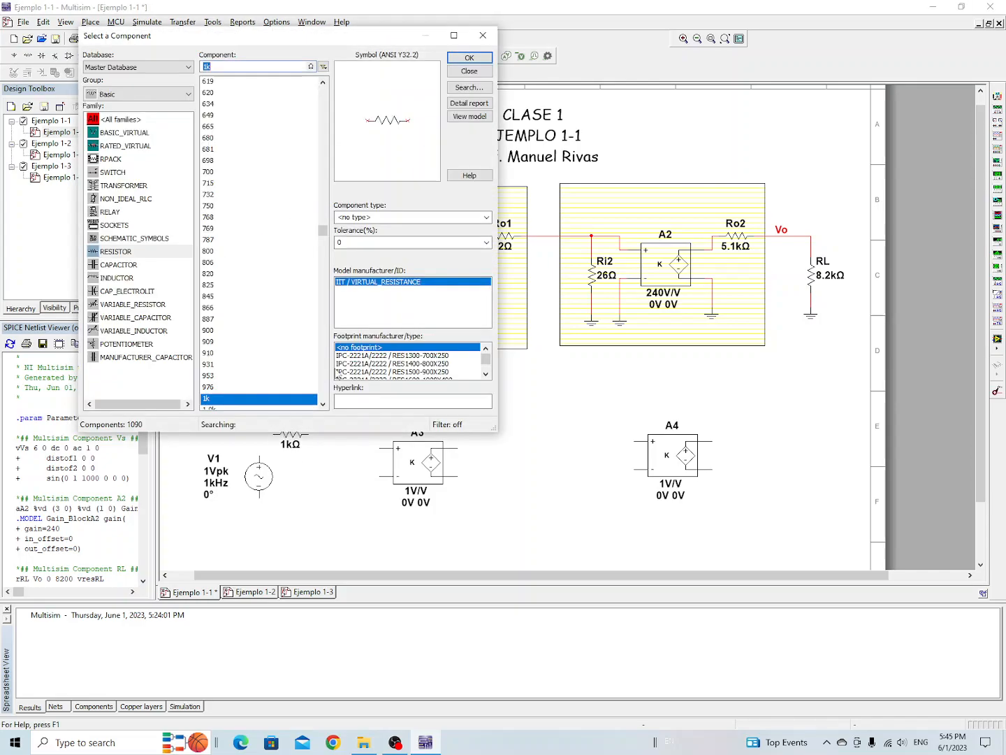
left_click(474, 72)
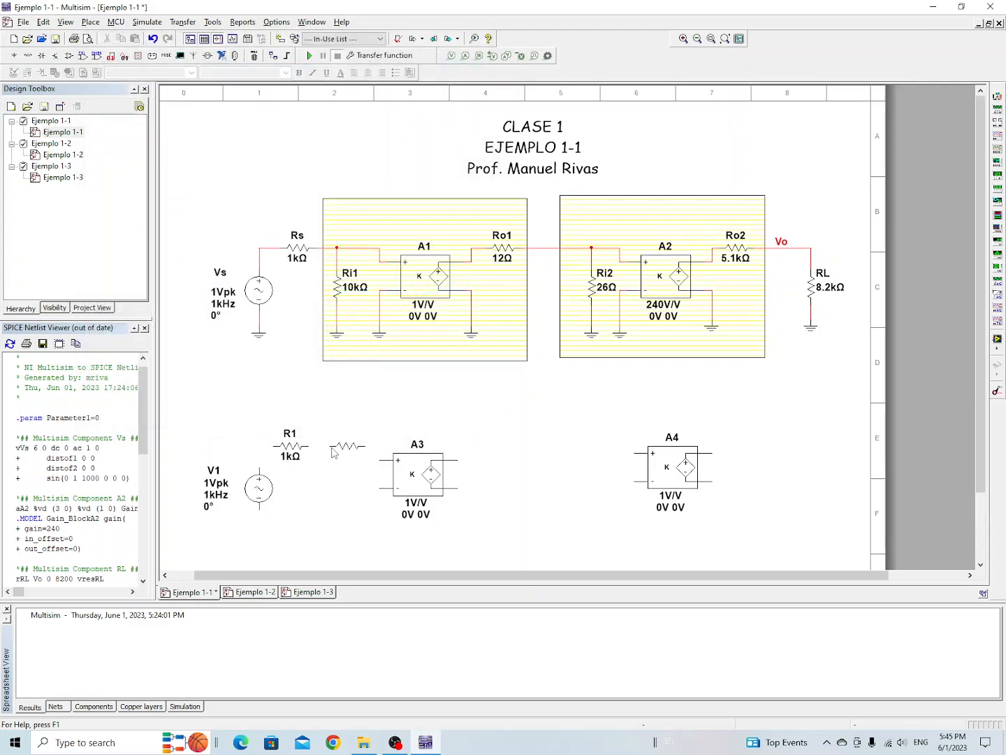
left_click(332, 452)
left_click(475, 61)
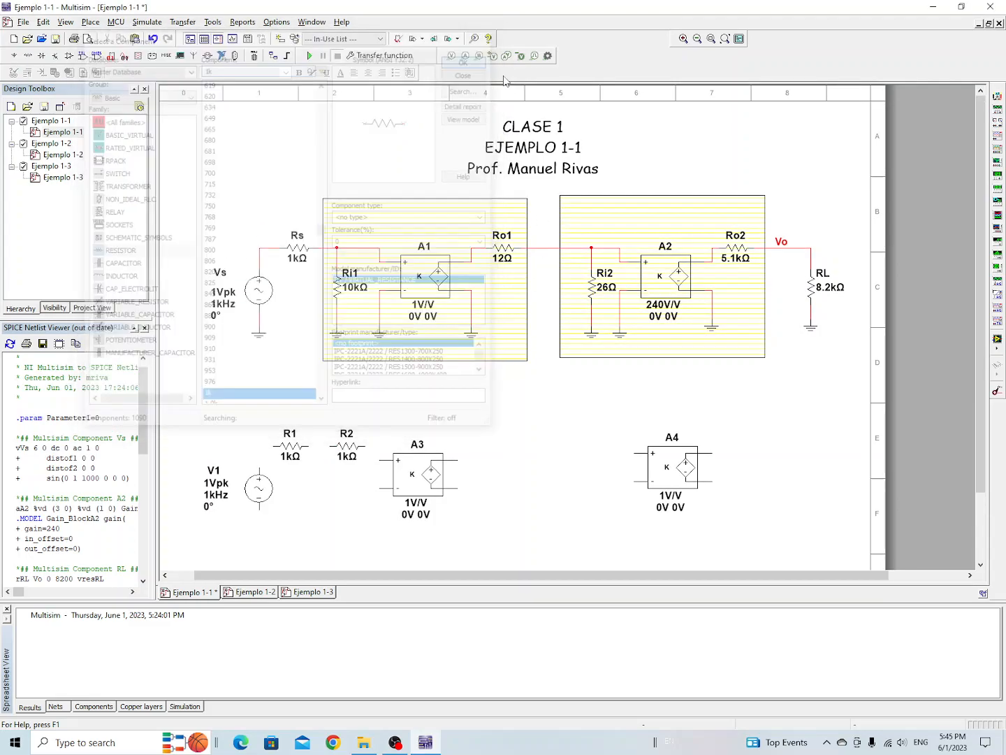
left_click(481, 447)
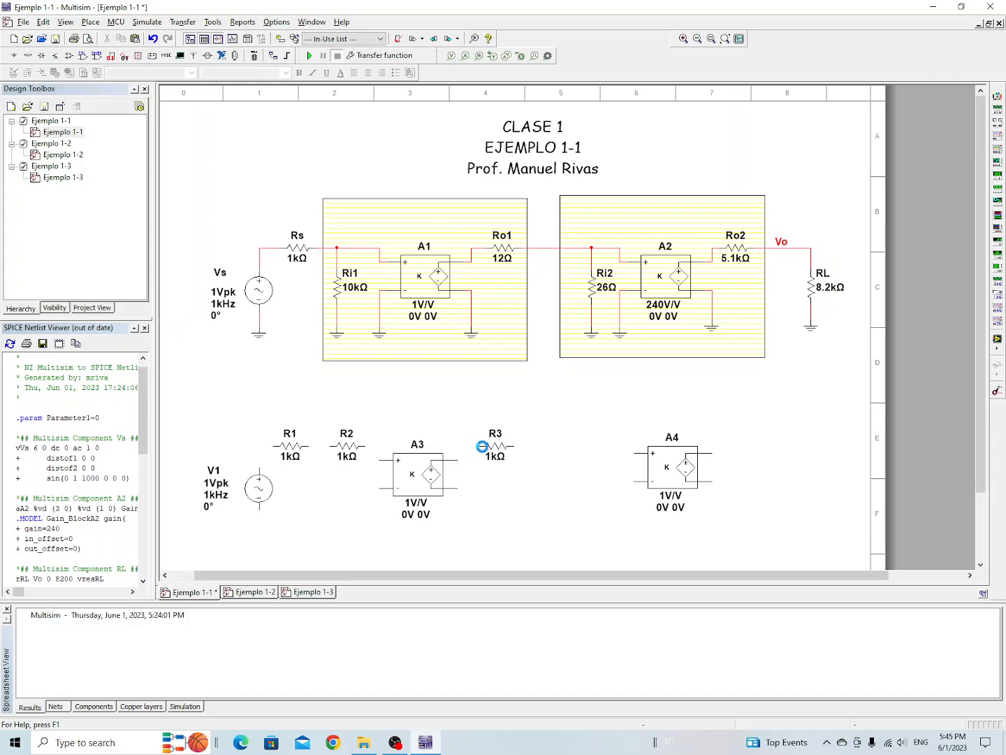
Place three more 1k resistors around gain block A4: one before its input, one after its output, and one as the load.
left_click(469, 71)
left_click(568, 441)
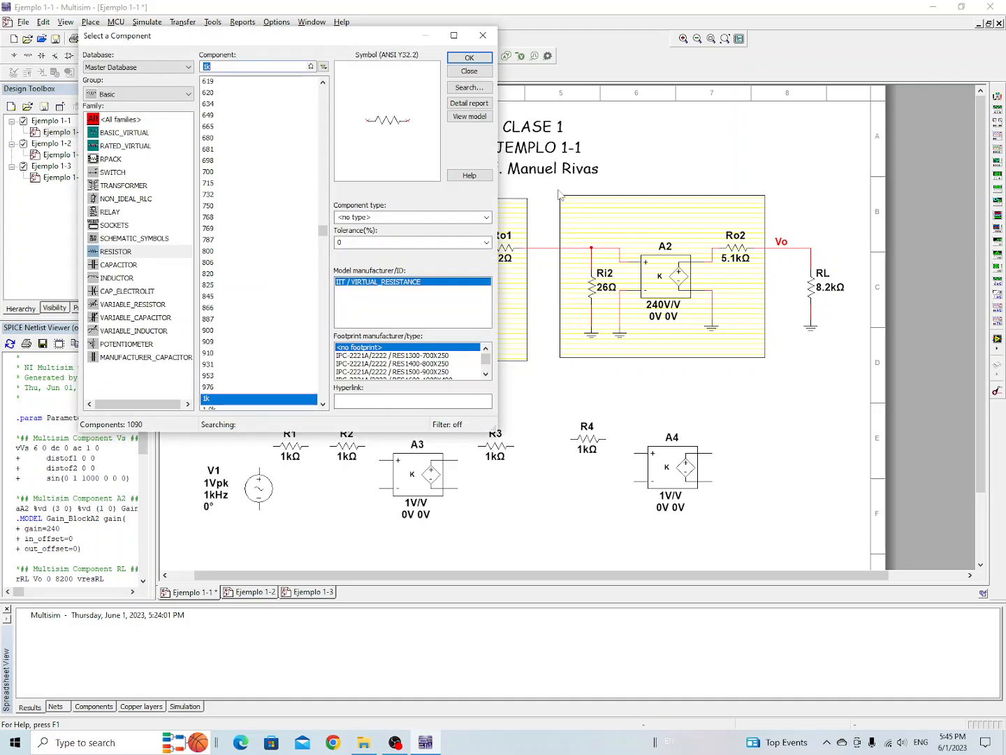
left_click(468, 58)
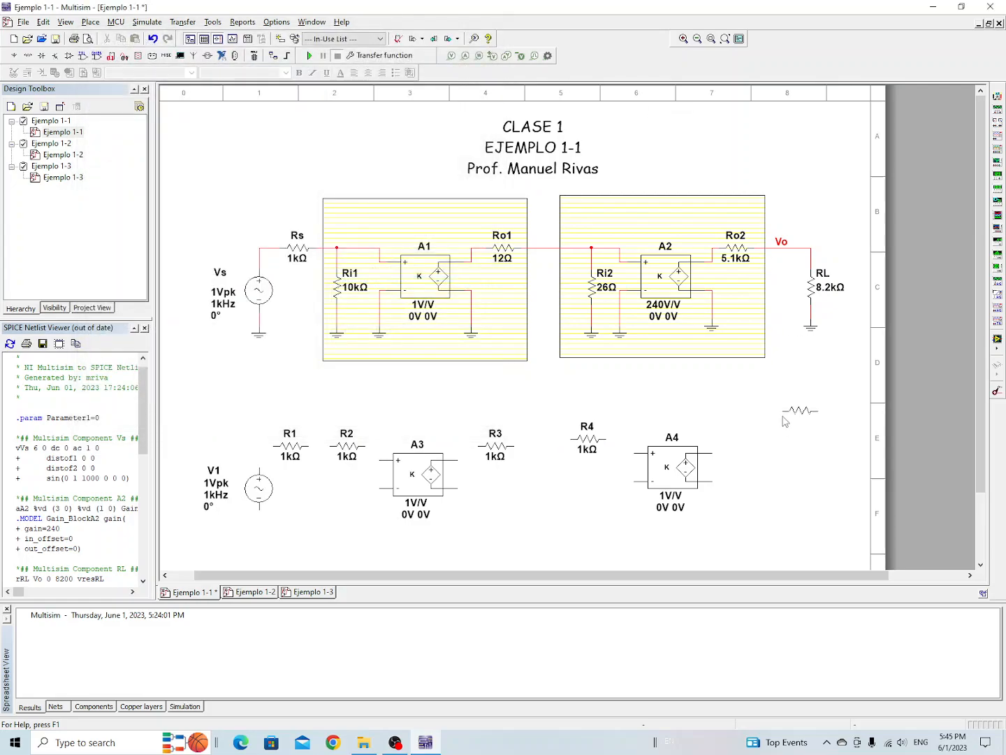
left_click(730, 439)
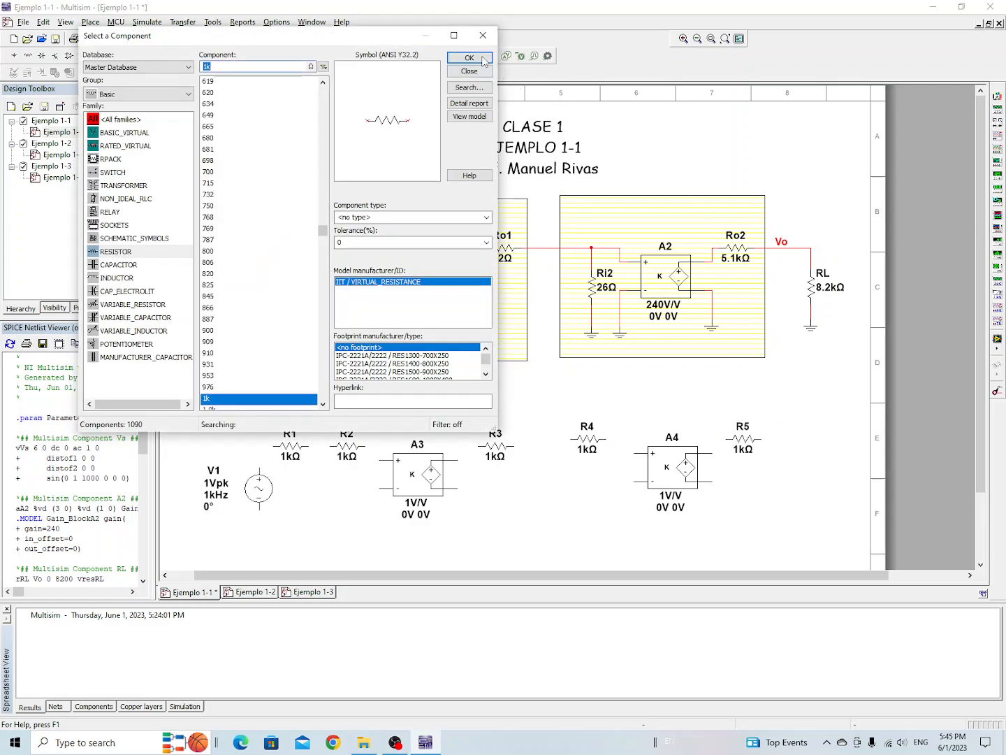
left_click(483, 59)
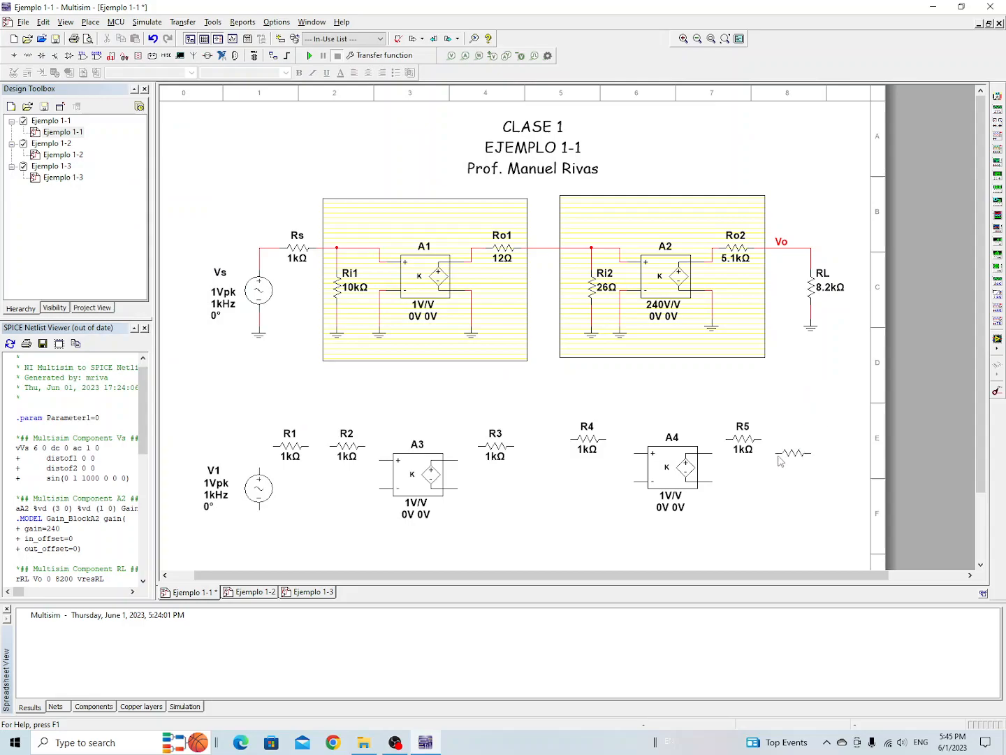
left_click(783, 482)
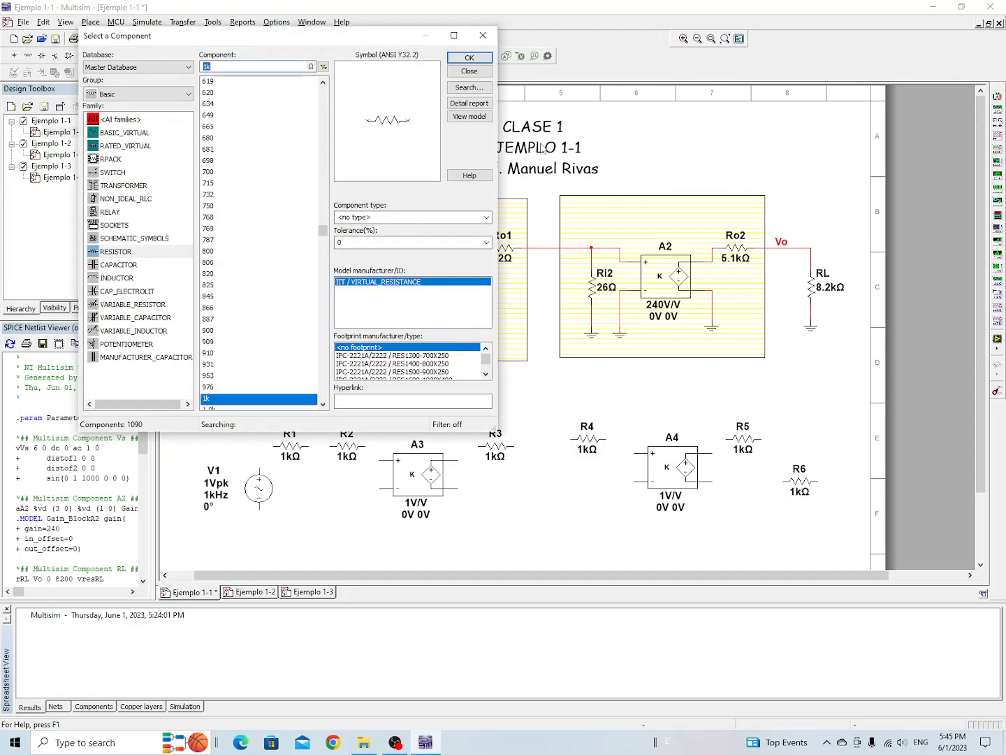
left_click(476, 71)
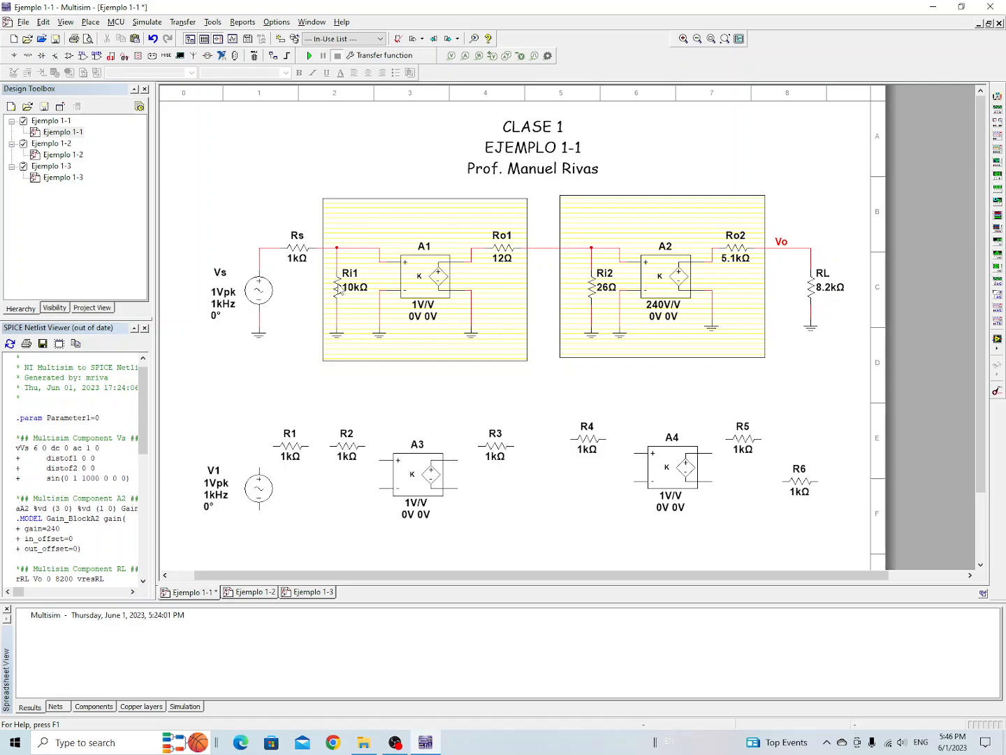
Rotate resistor R2 90° clockwise and move it down between source V1 and gain block A3.
left_click(343, 450)
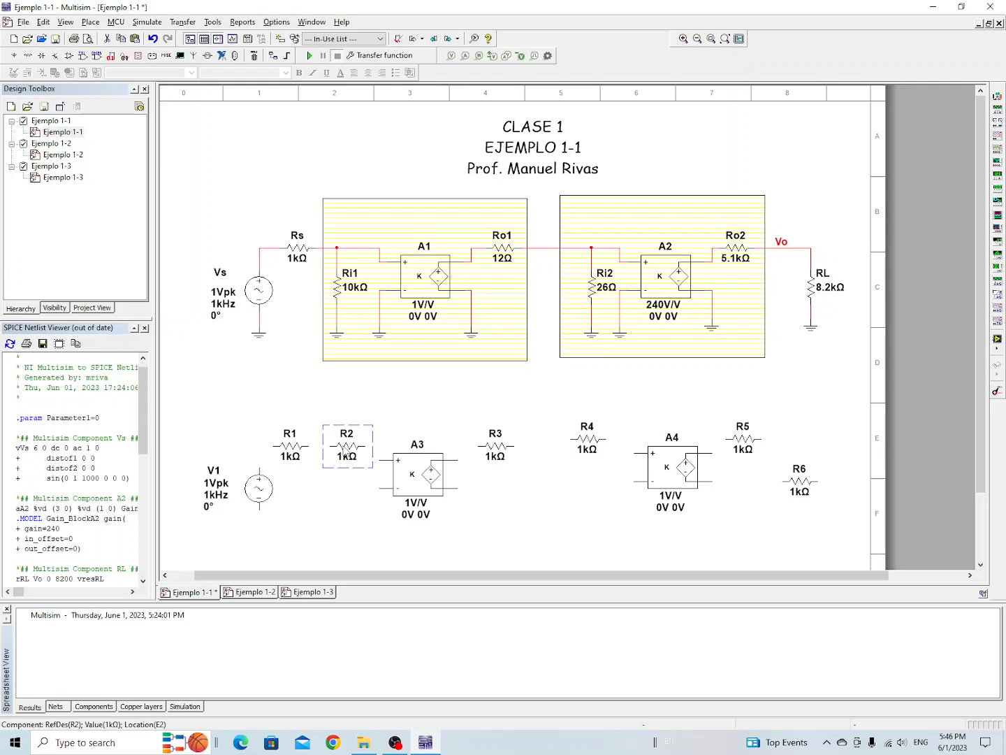
right_click(344, 450)
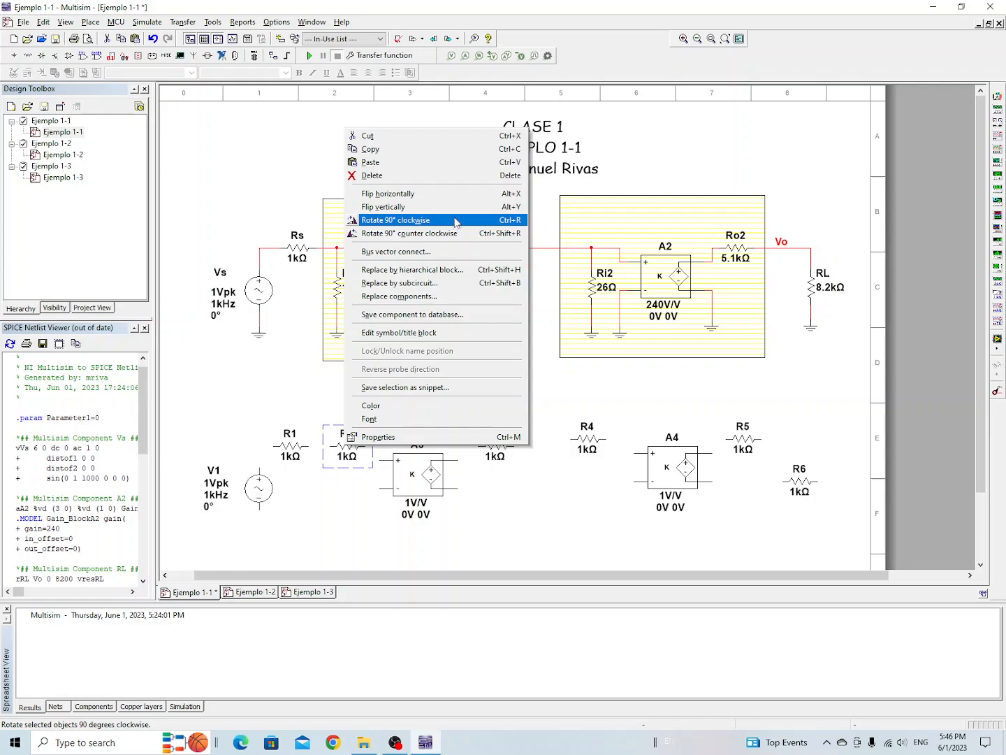
left_click(454, 221)
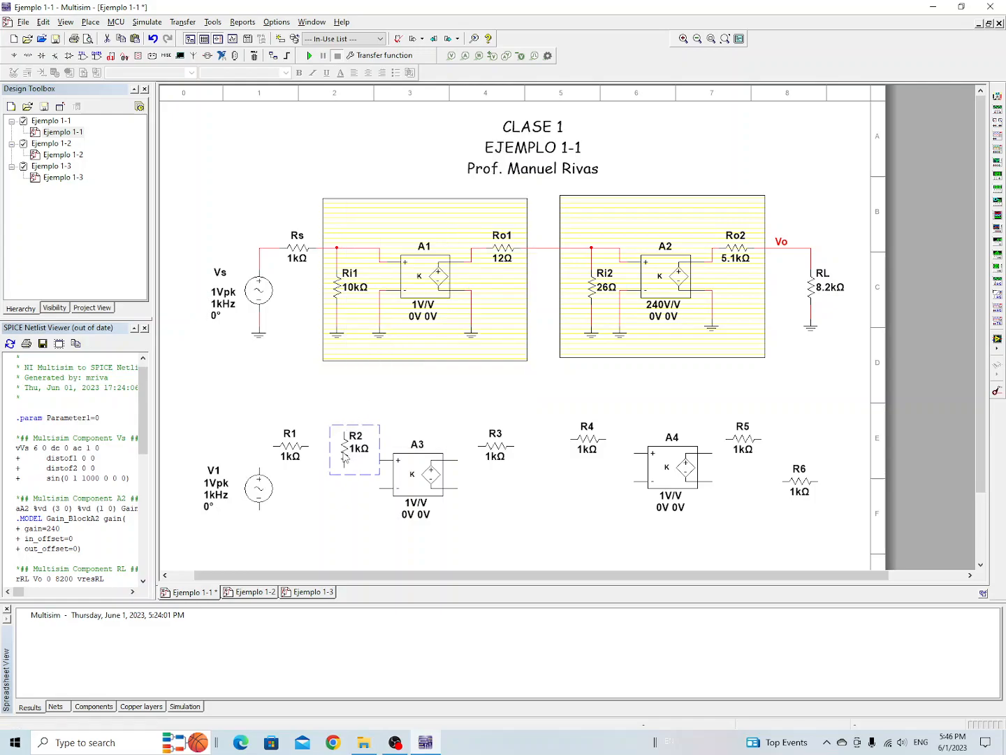
left_click_drag(343, 459, 343, 496)
left_click(498, 524)
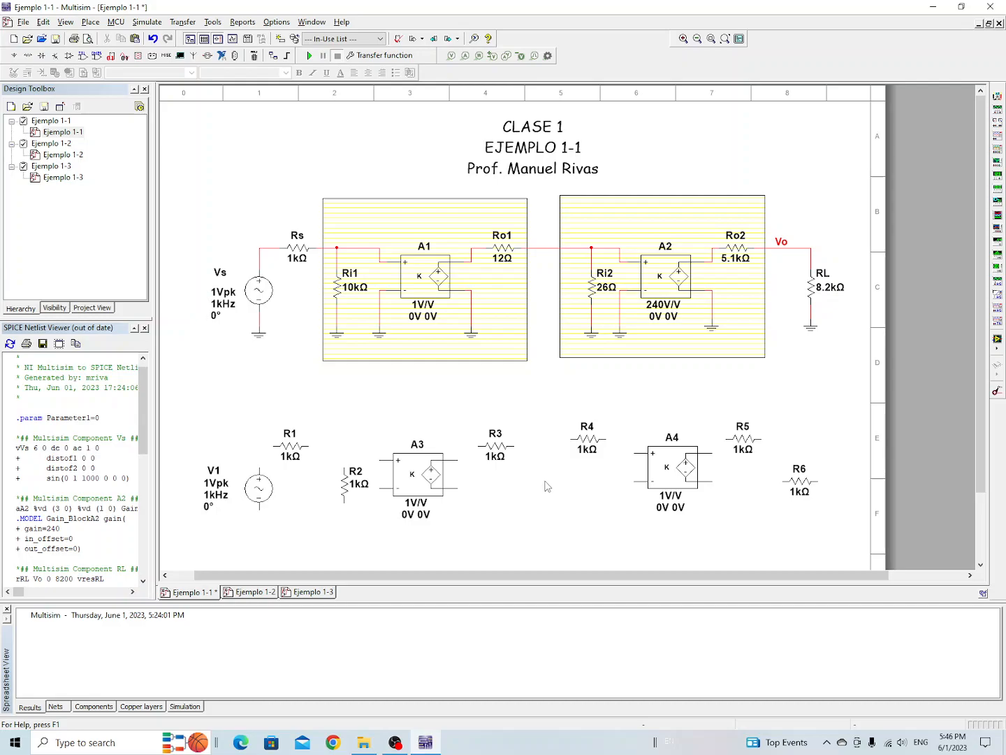
Rotate resistor R4 90° clockwise and move it down in front of gain block A4's input.
left_click(586, 441)
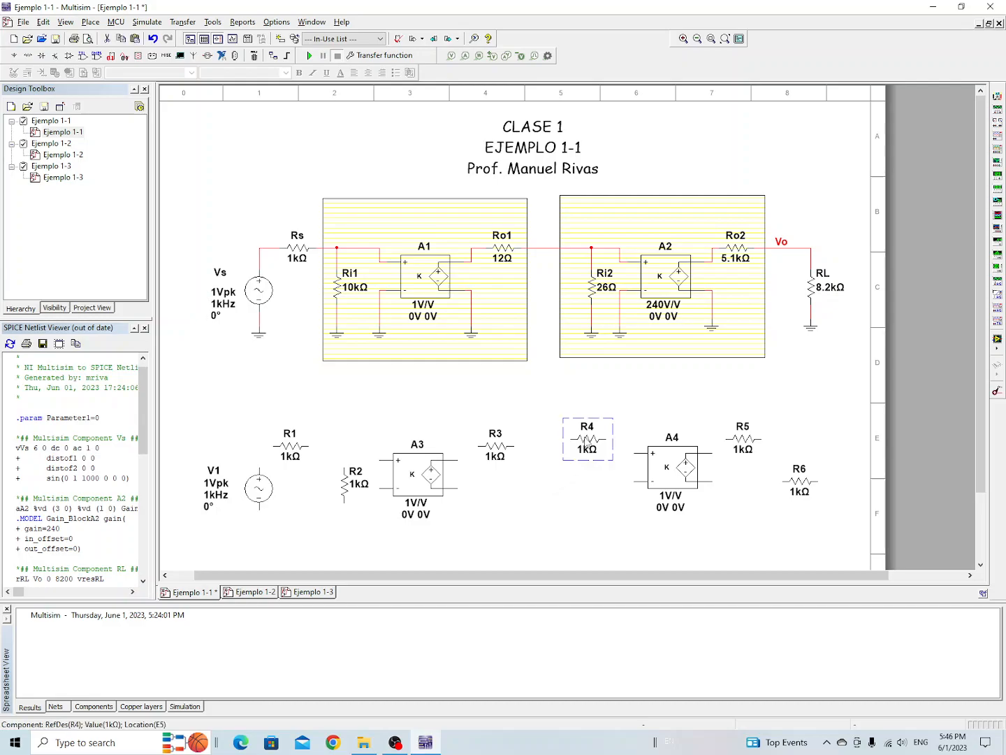
right_click(586, 441)
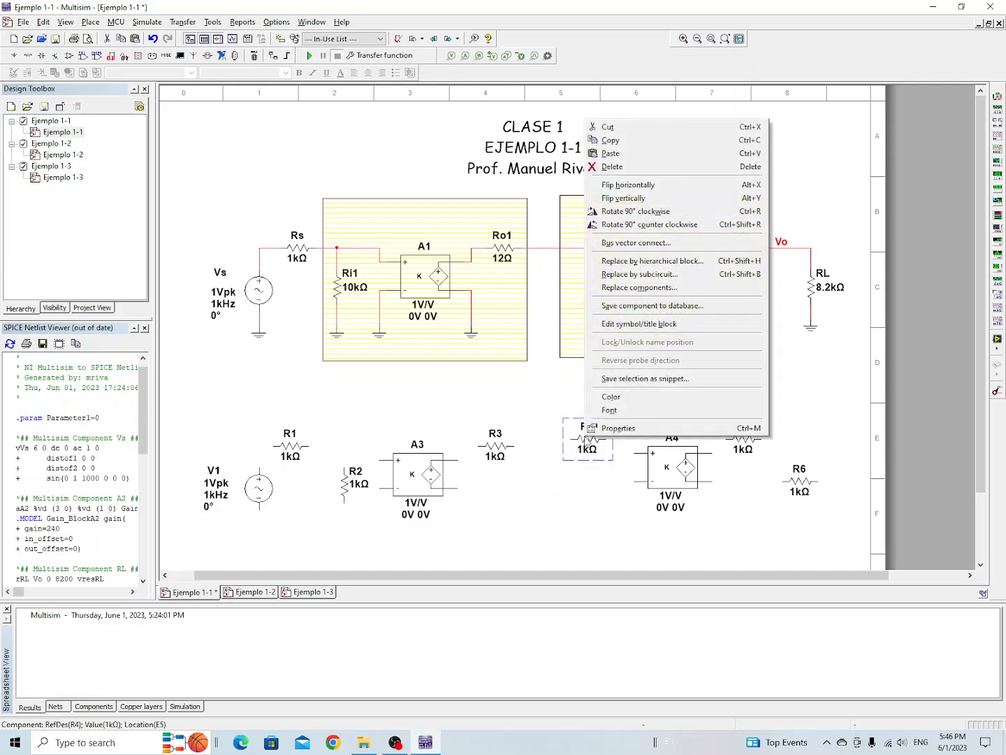
left_click(638, 213)
left_click_drag(585, 444, 586, 487)
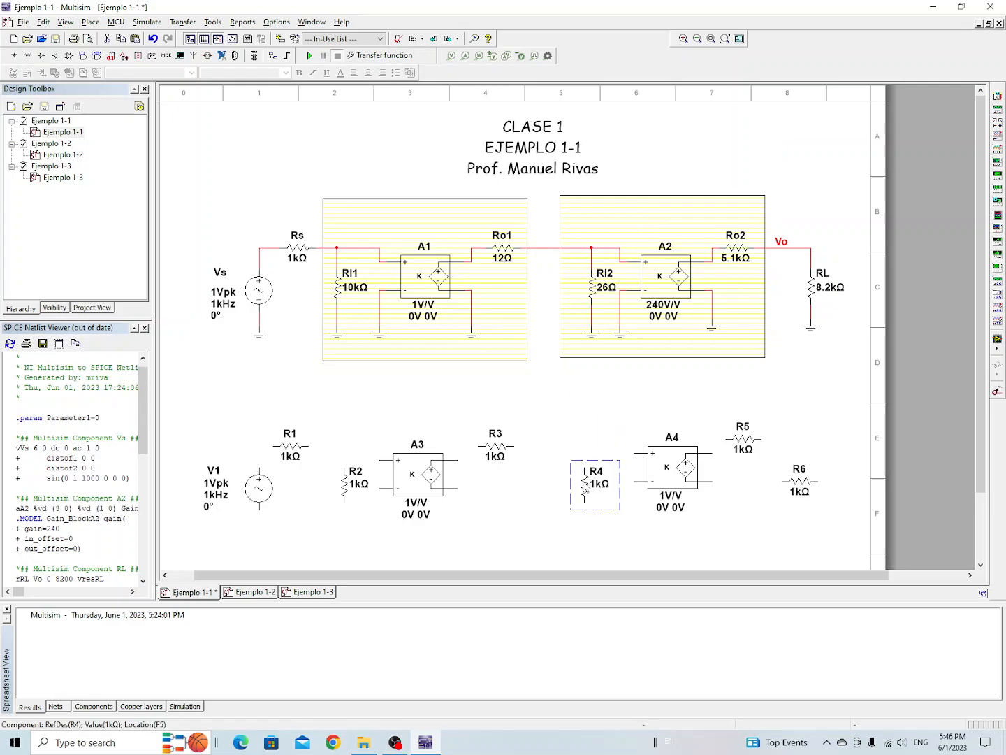
left_click(610, 524)
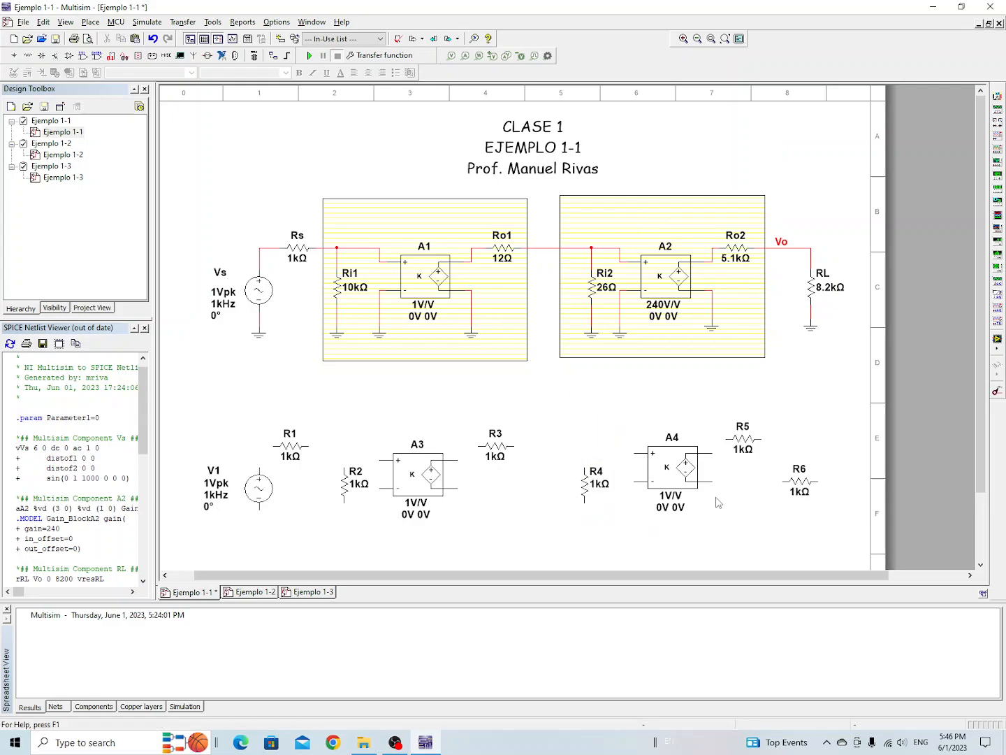
Rotate load resistor R6 90° clockwise and position it vertically after resistor R5.
left_click_drag(804, 483, 792, 433)
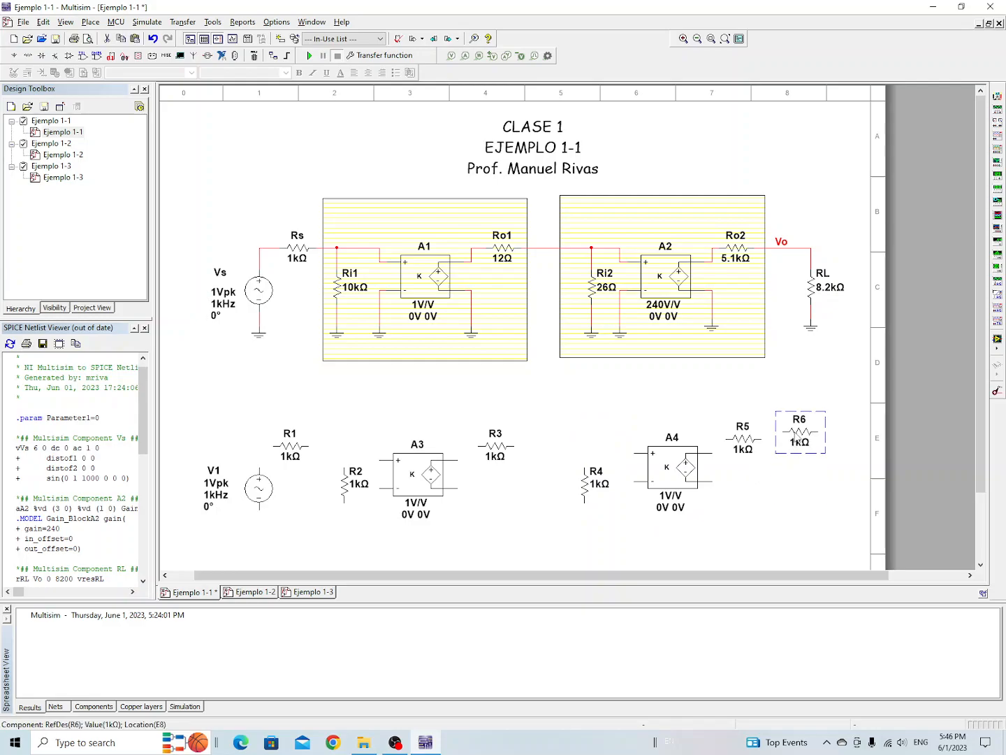
right_click(797, 435)
left_click(834, 210)
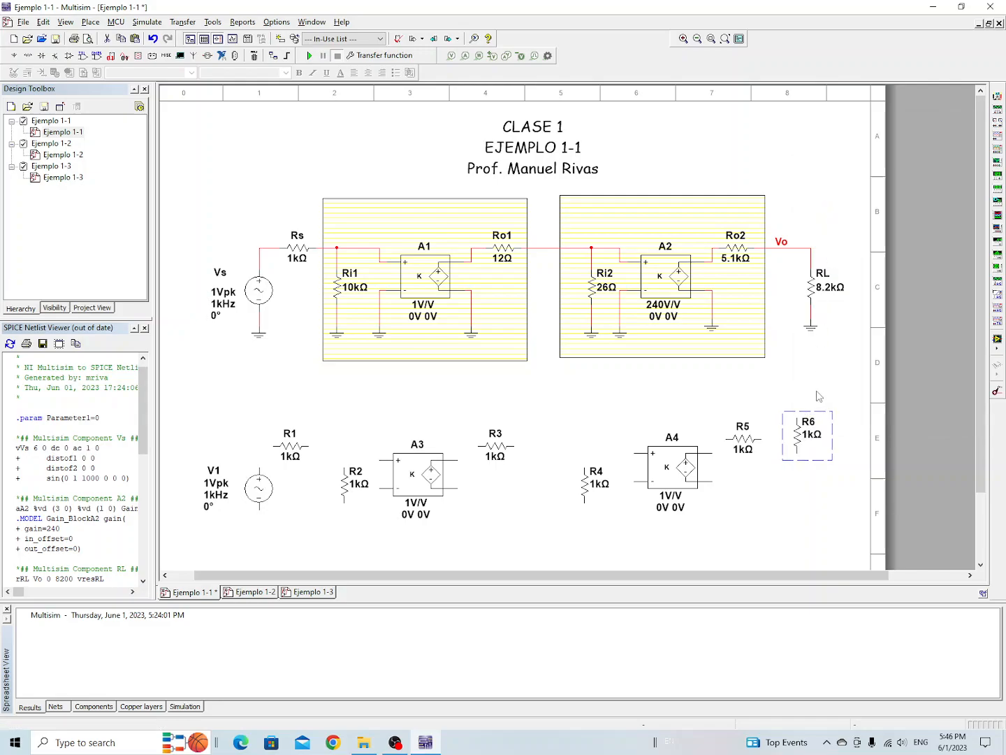
left_click_drag(799, 440, 800, 475)
left_click(808, 525)
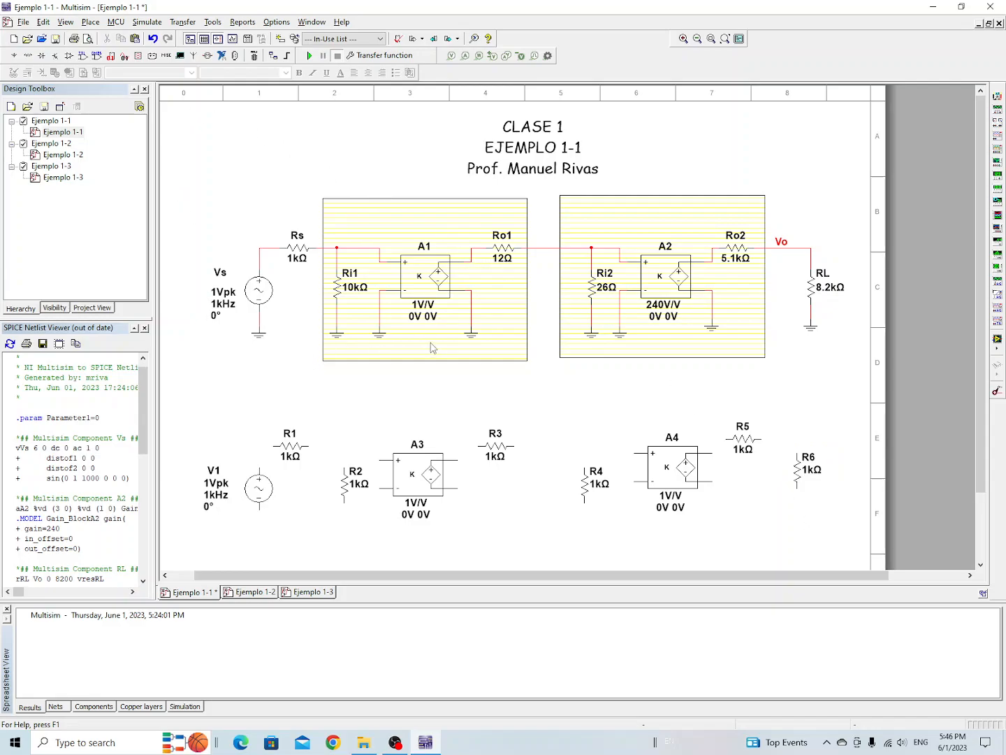
Place an analog GROUND from the POWER_SOURCES family beneath source V1.
left_click(14, 60)
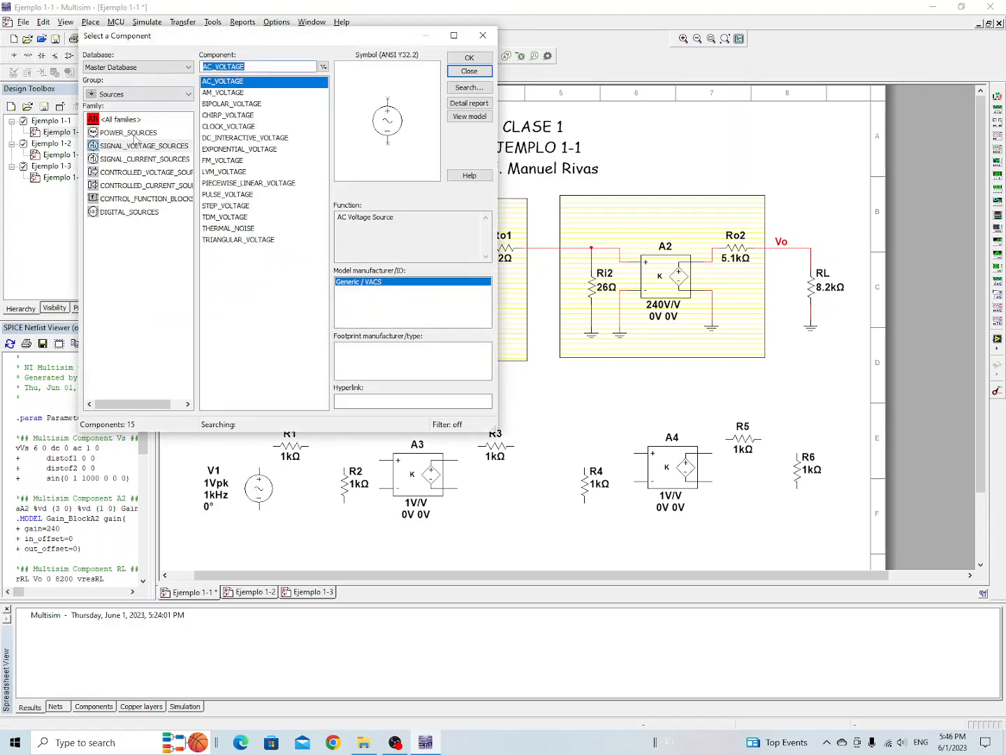
left_click(136, 134)
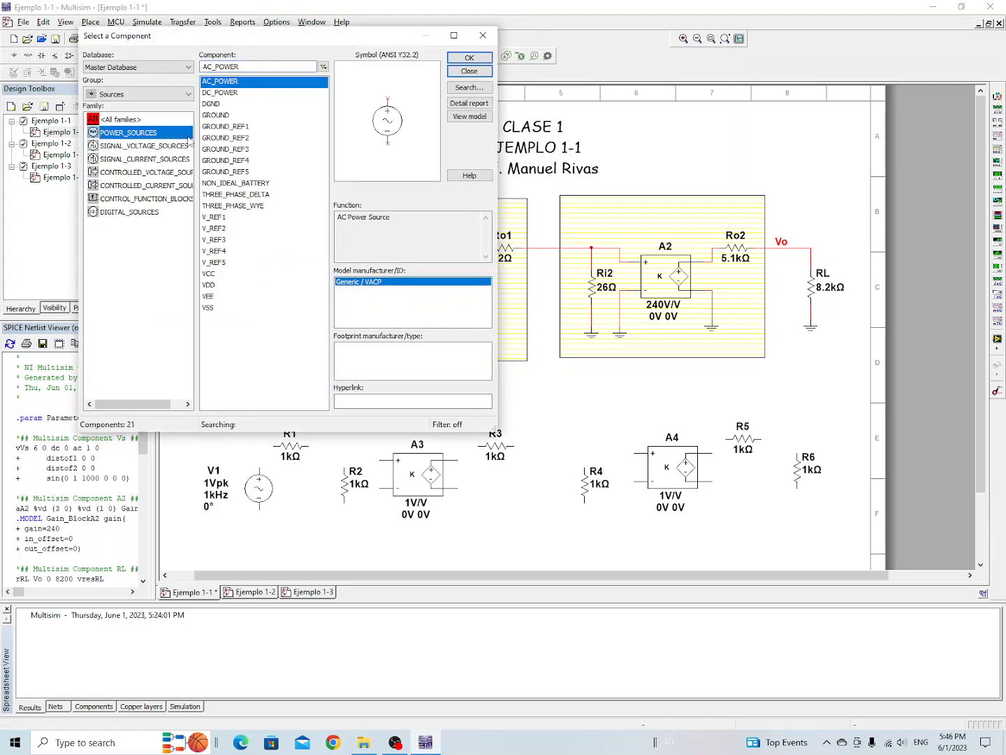
left_click(213, 116)
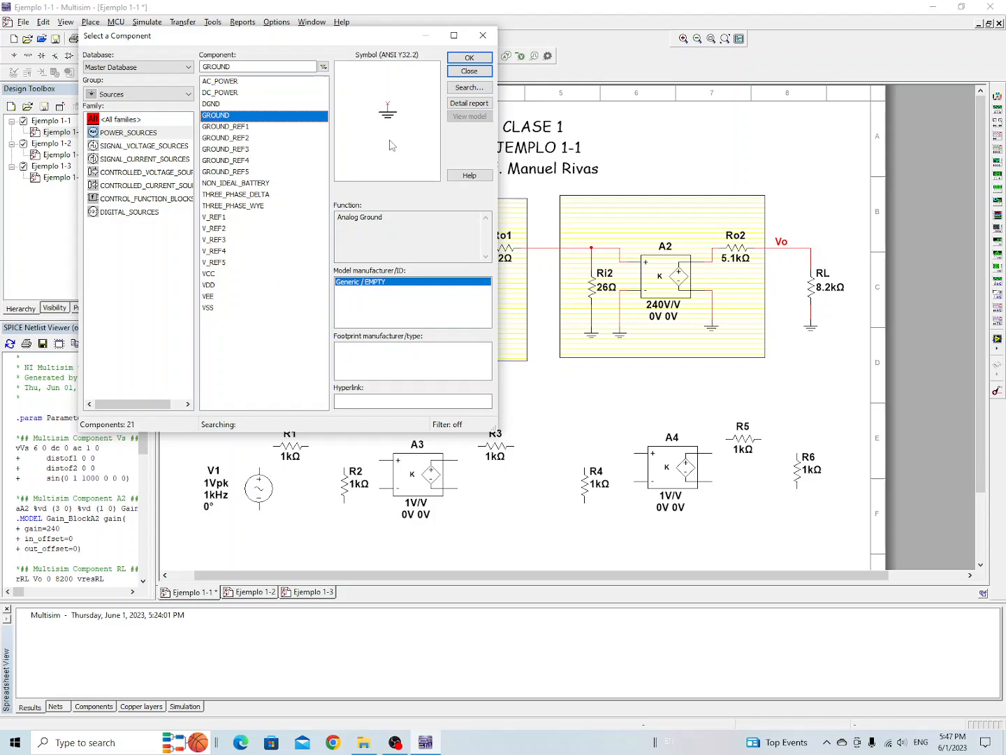
left_click(232, 104)
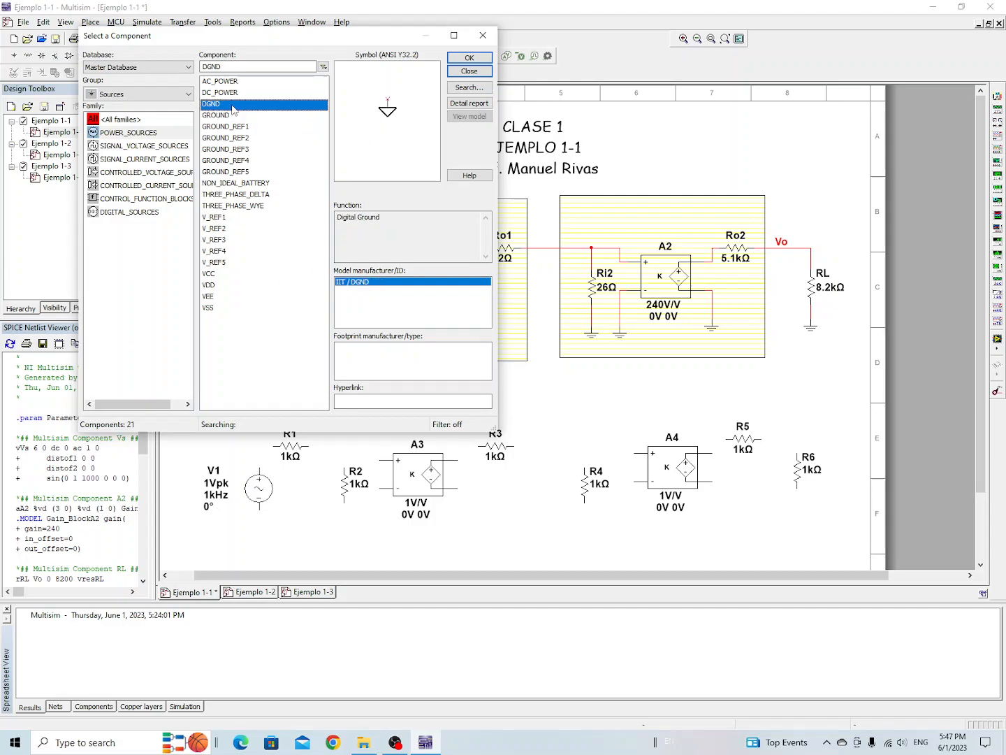
left_click(230, 117)
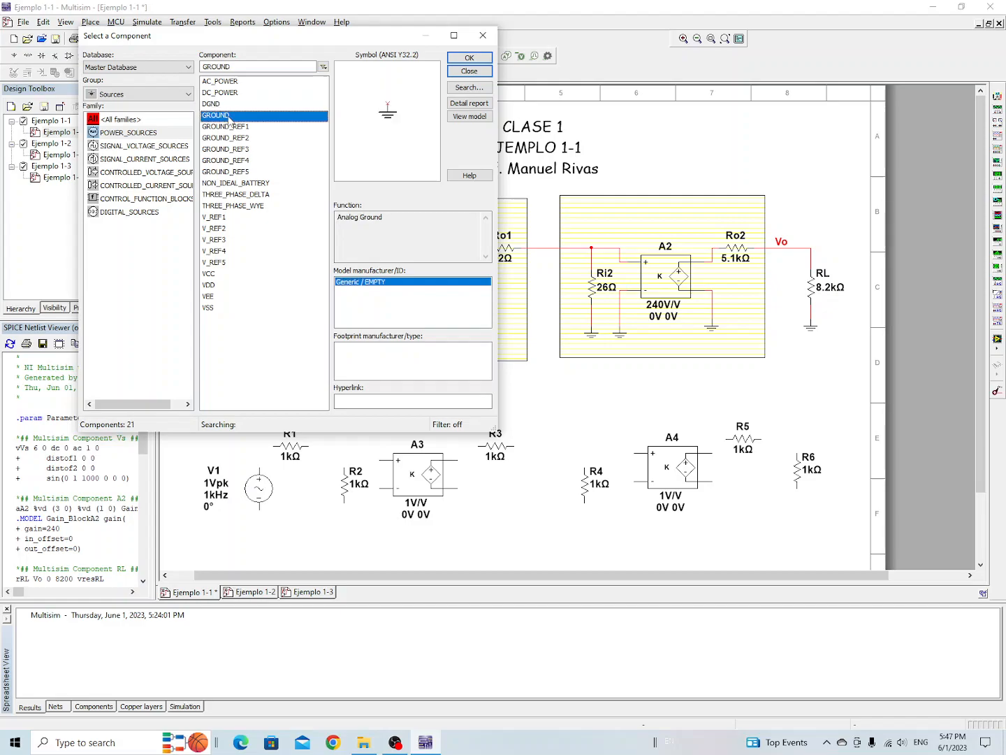
left_click(469, 72)
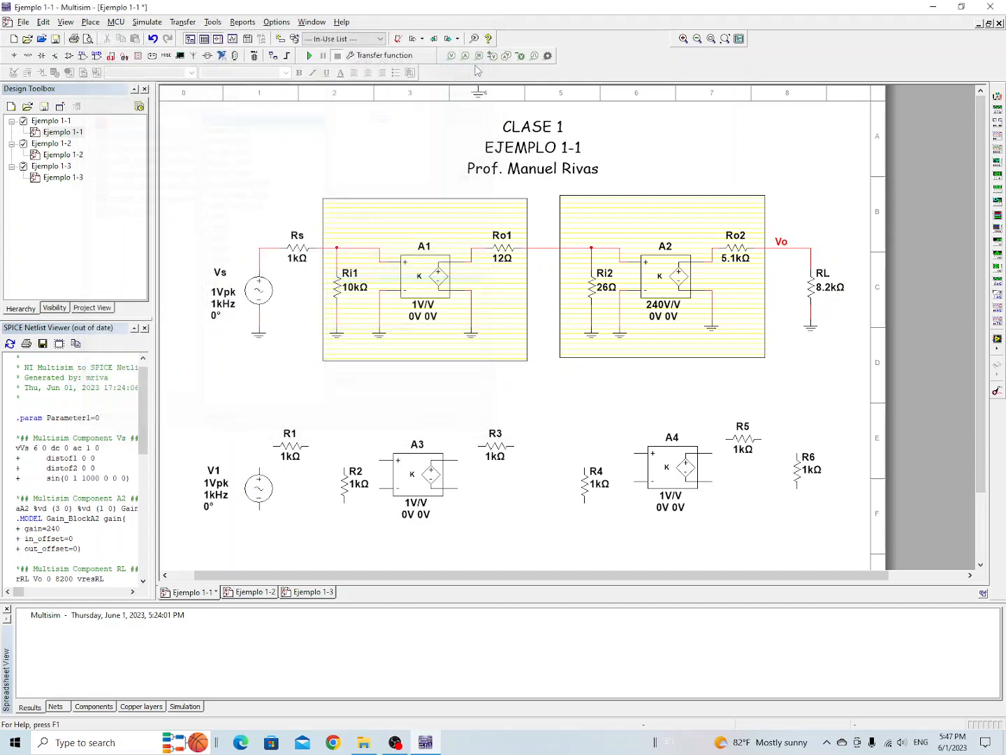
left_click(262, 539)
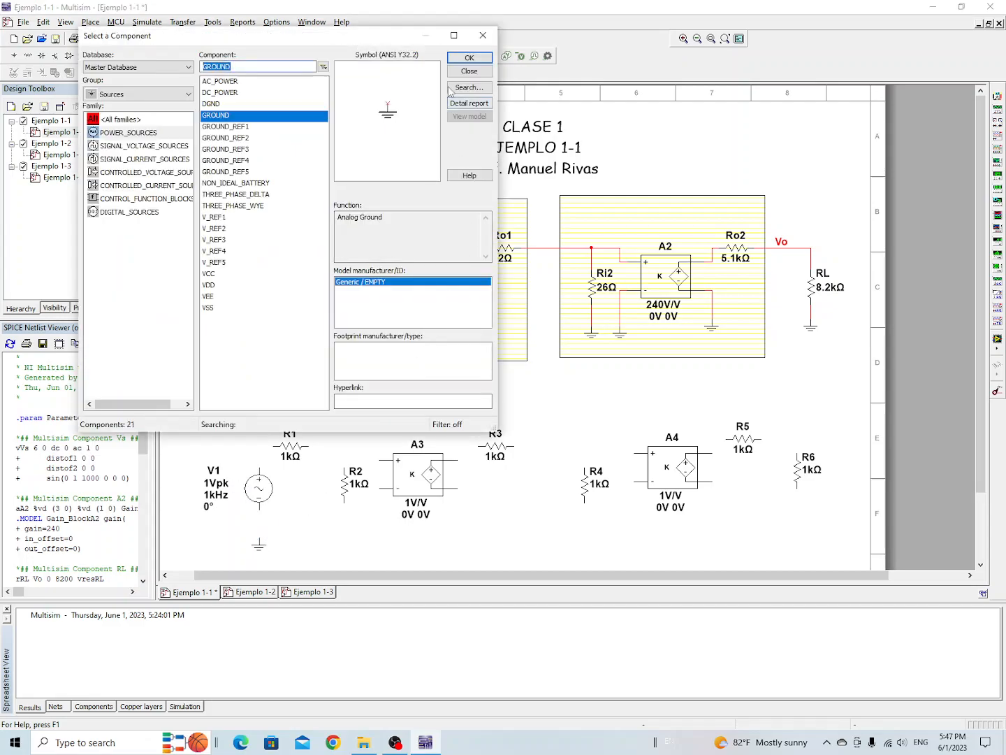
Place two more grounds, one beneath resistor R2 and one beneath gain block A3's output side.
left_click(470, 61)
scroll(307, 525, "down", 3)
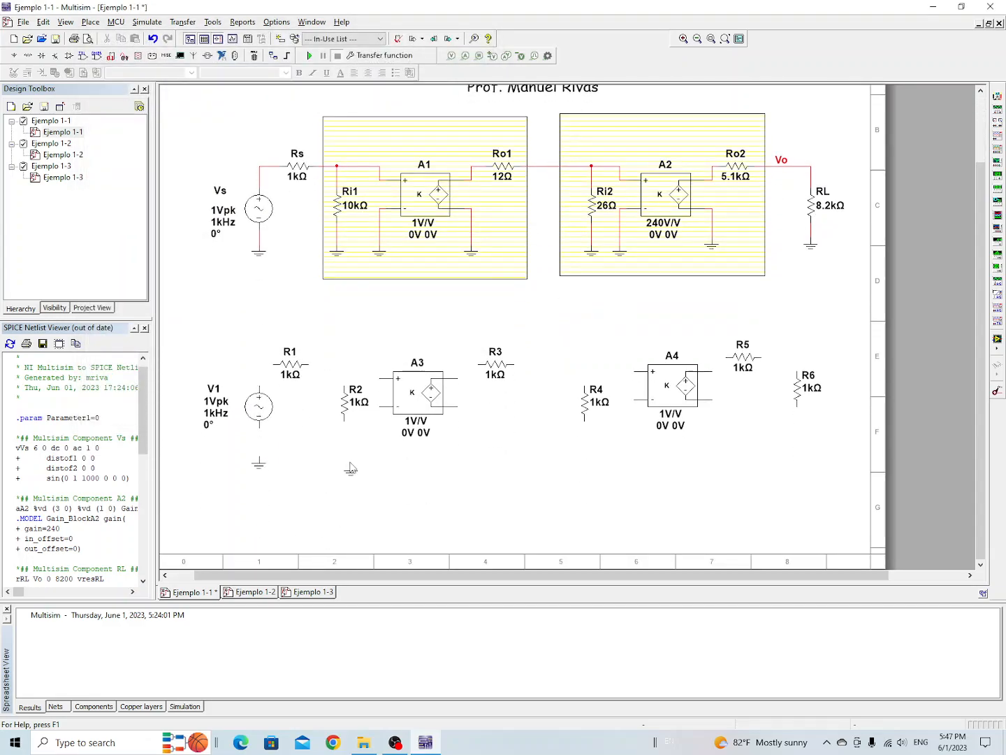
left_click(347, 465)
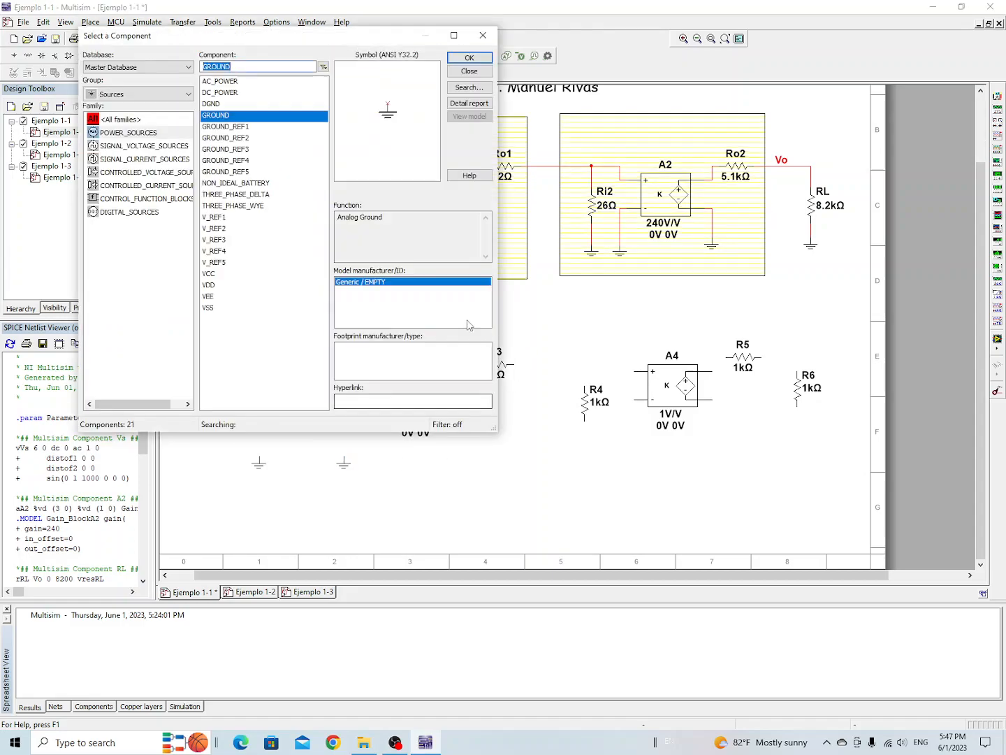
left_click(471, 61)
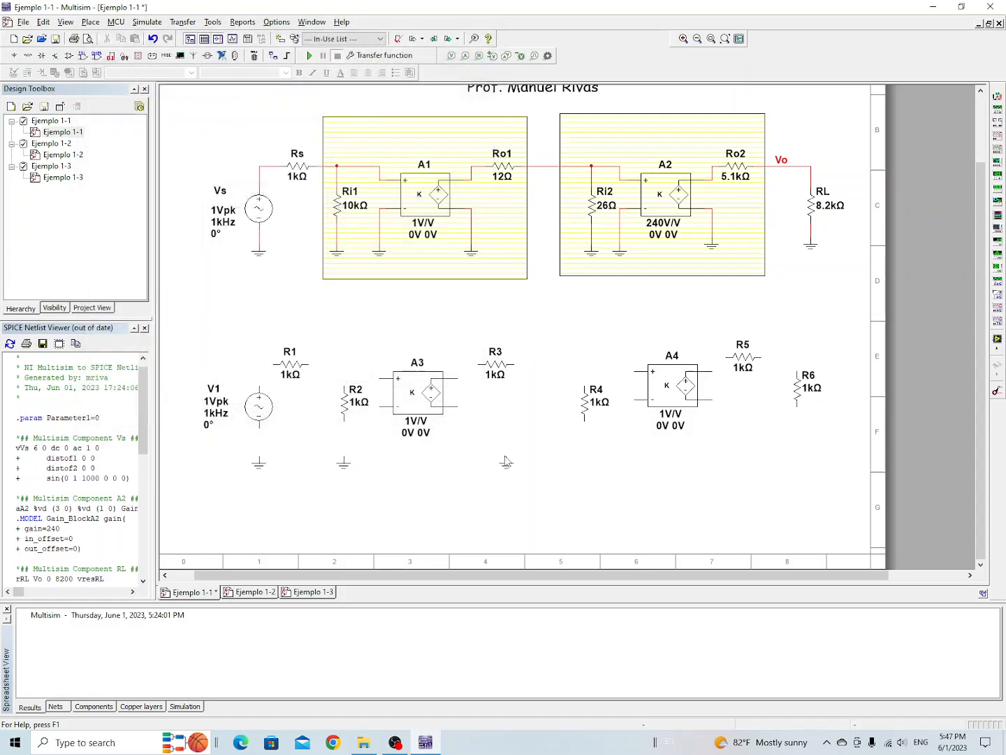
left_click(466, 457)
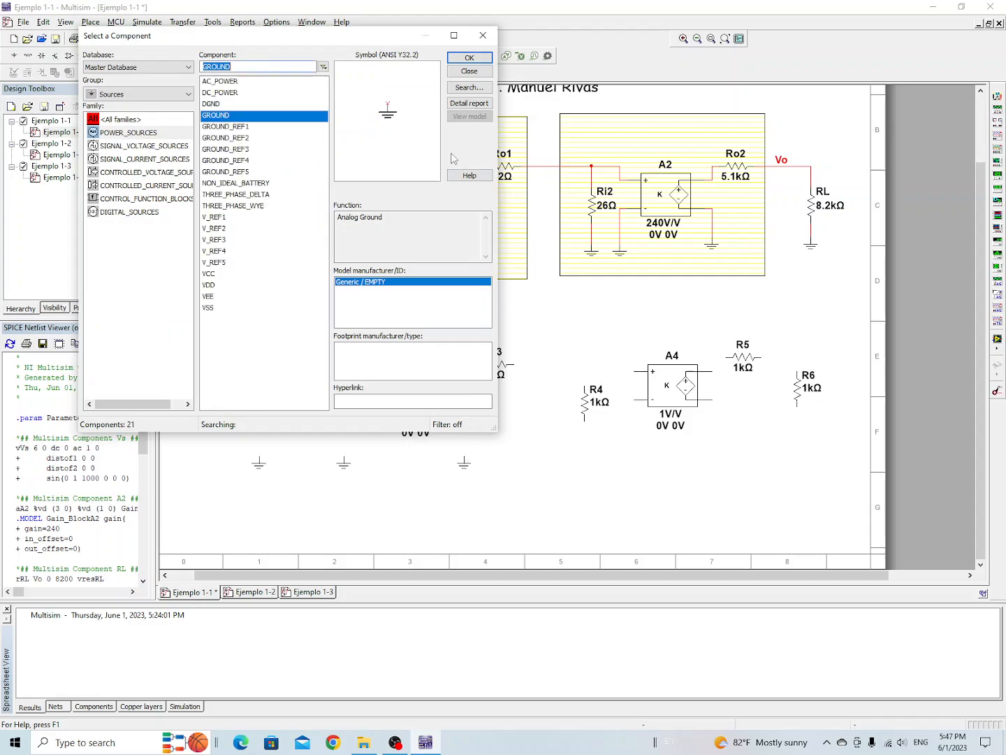
Place four grounds: beneath R4, beneath A4's input side, beneath A4's output side and beneath R6.
left_click(471, 60)
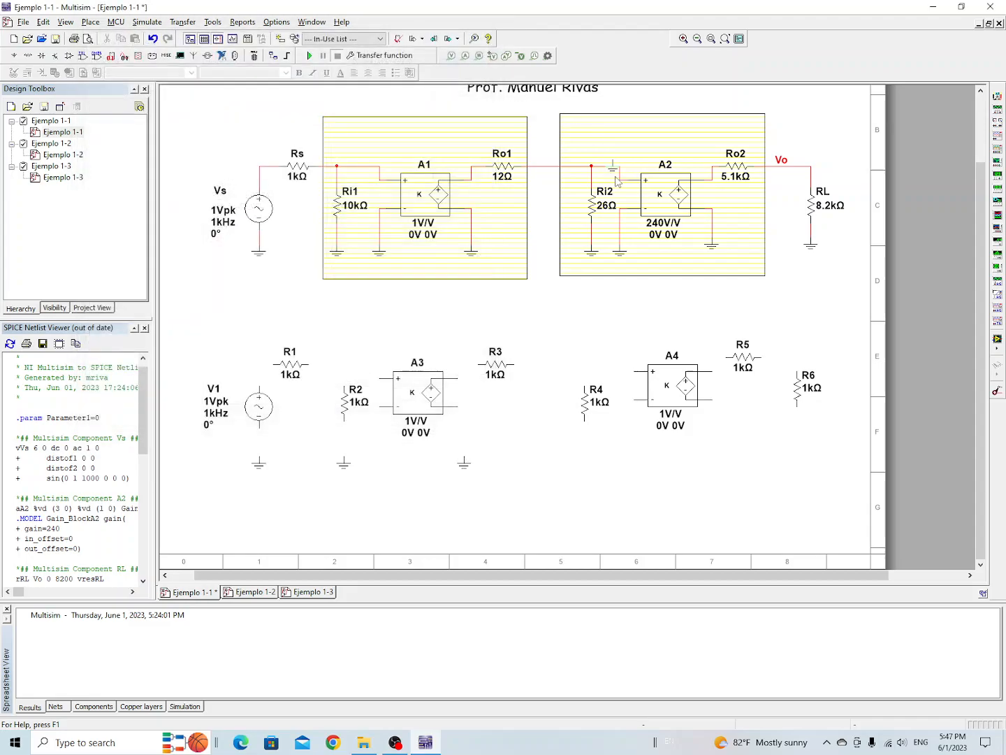
left_click(586, 460)
left_click(469, 60)
left_click(627, 458)
left_click(463, 71)
left_click(721, 456)
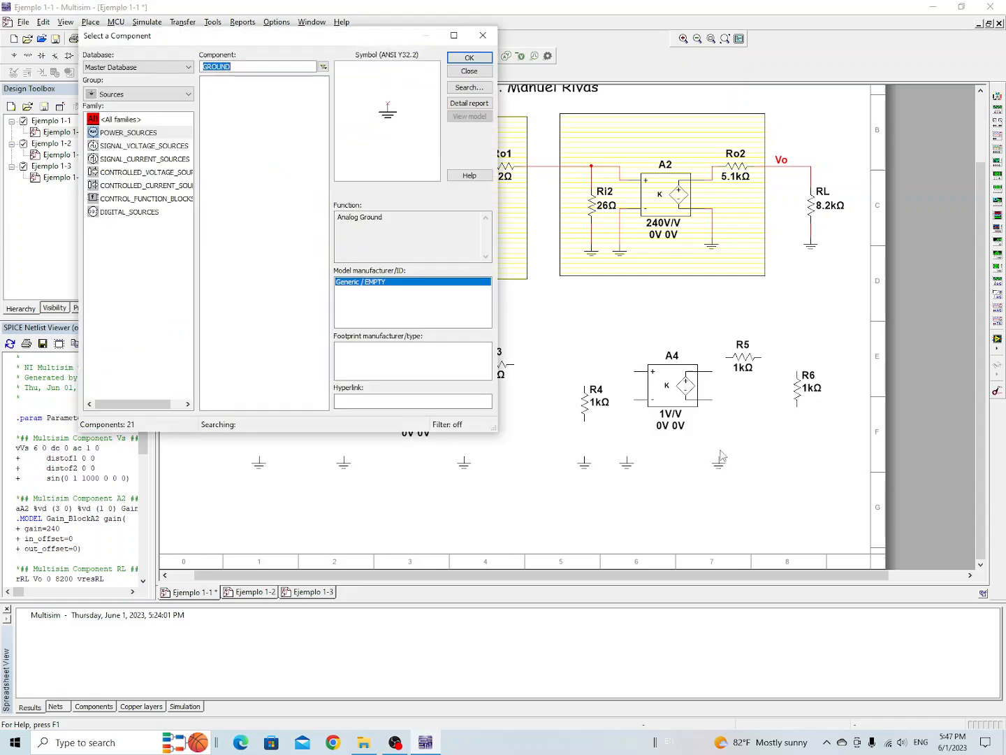
key("Return")
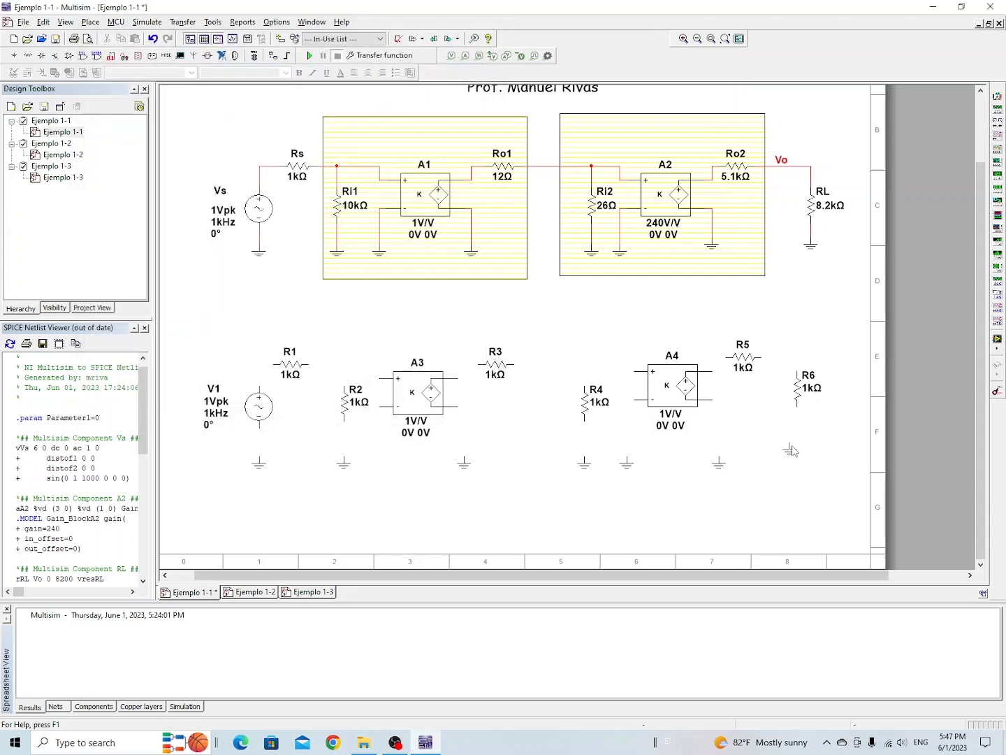
left_click(793, 452)
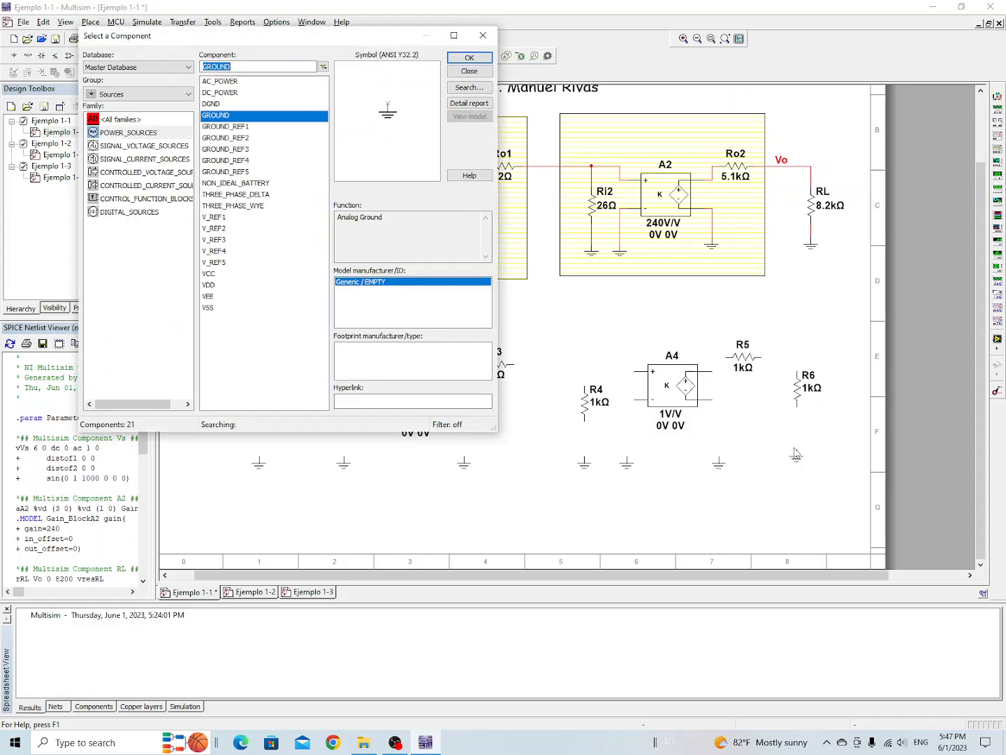
left_click(481, 74)
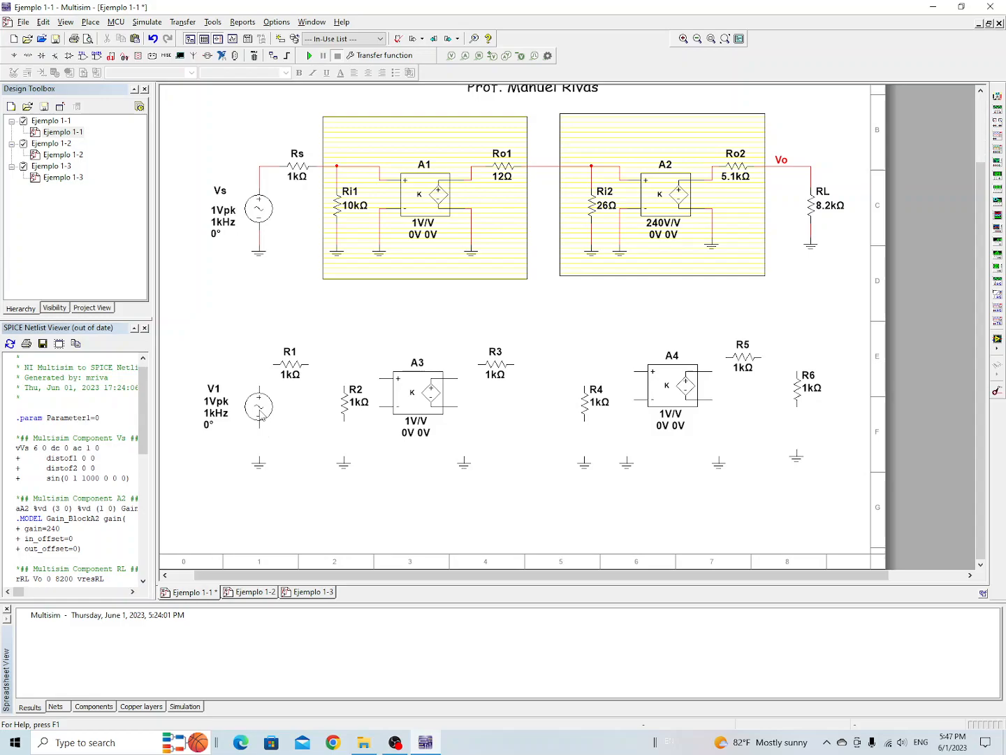
Lower source V1, align R1 with A3's positive input, and shift R2 with its ground closer to V1.
left_click_drag(263, 418, 264, 431)
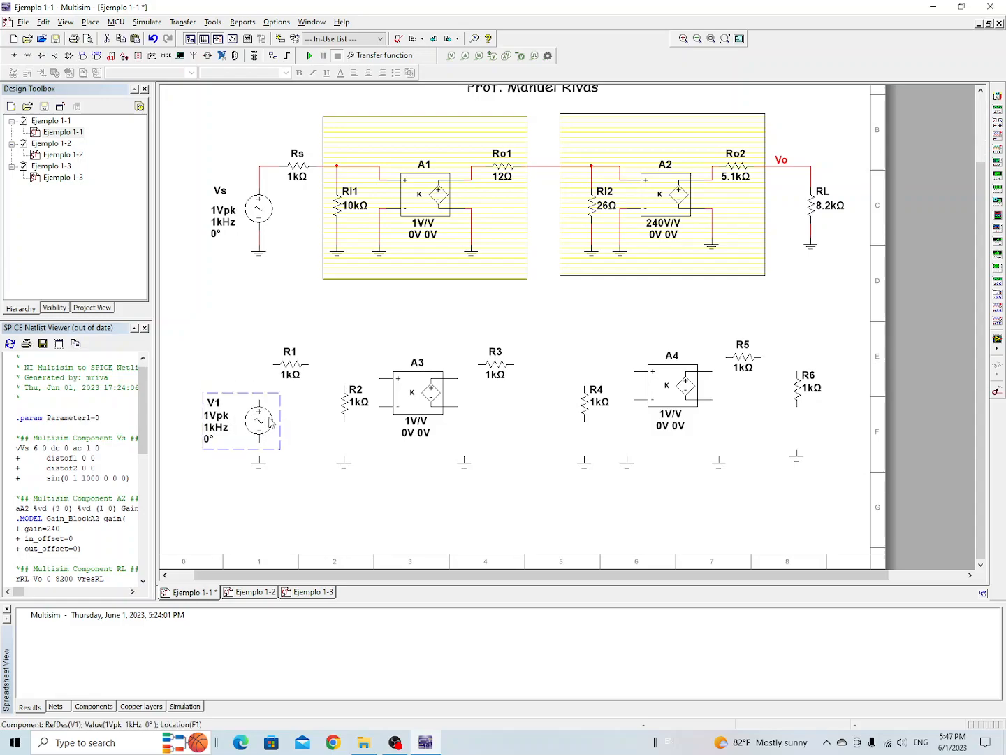
left_click(291, 374)
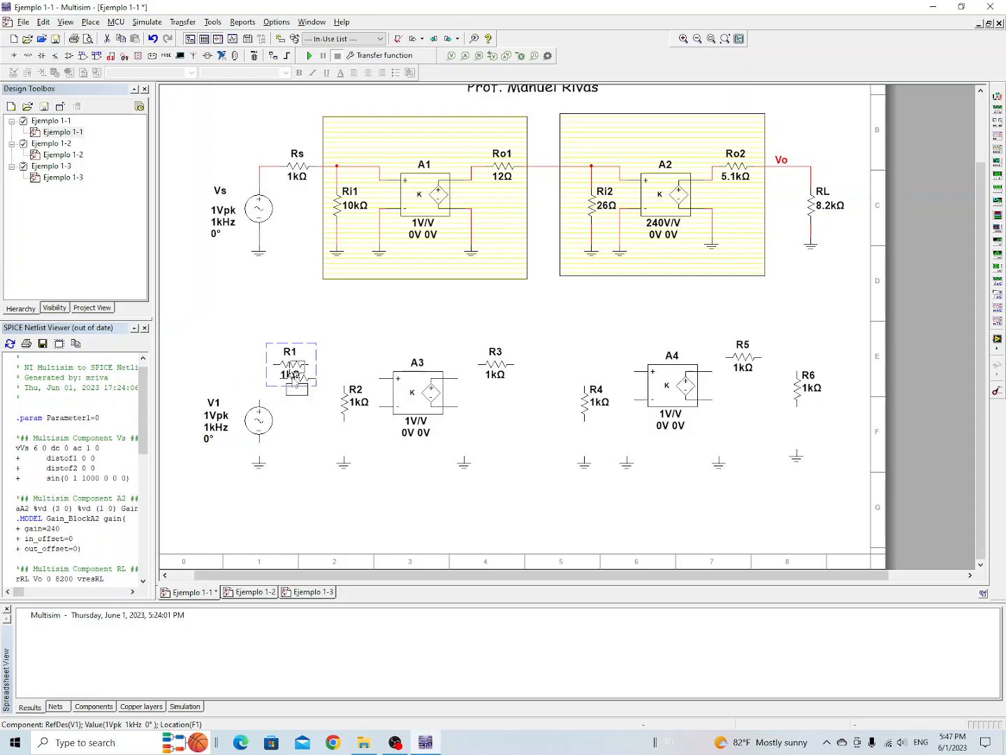
left_click_drag(291, 385, 324, 467)
left_click(308, 428)
left_click(372, 480)
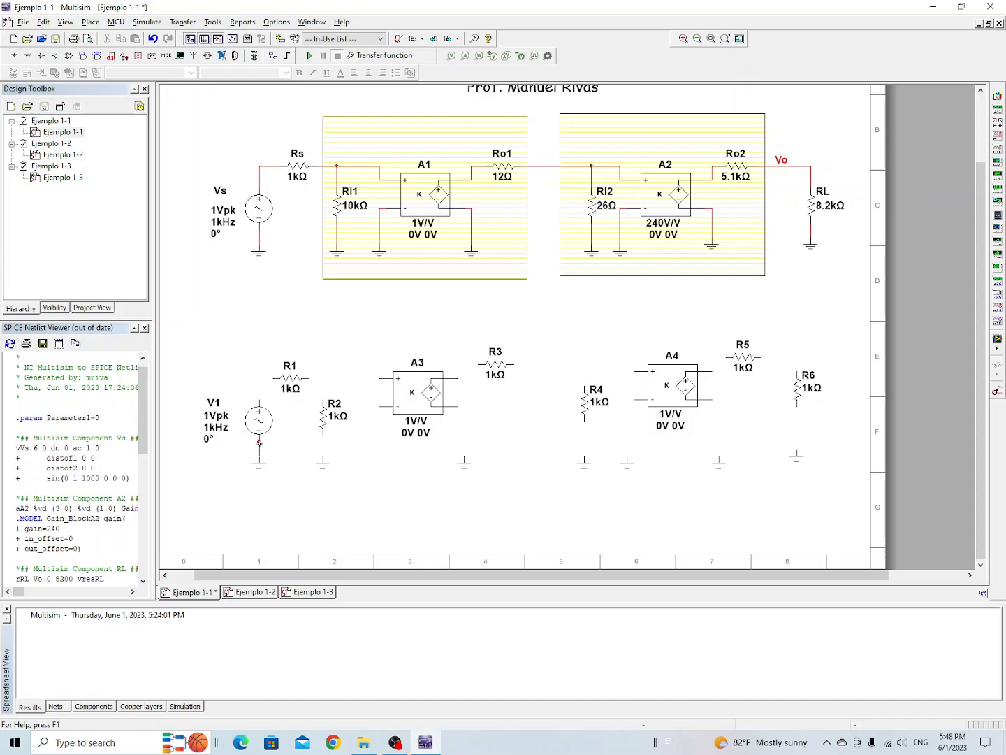
Wire V1 through R1 to A3's positive input with R2 branching off that node, and connect V1 and R2 to their grounds.
left_click_drag(259, 442, 259, 459)
left_click(271, 380)
left_click(378, 379)
left_click(322, 436)
left_click(323, 460)
Place one more analog GROUND beneath gain block A3's negative input.
left_click(14, 56)
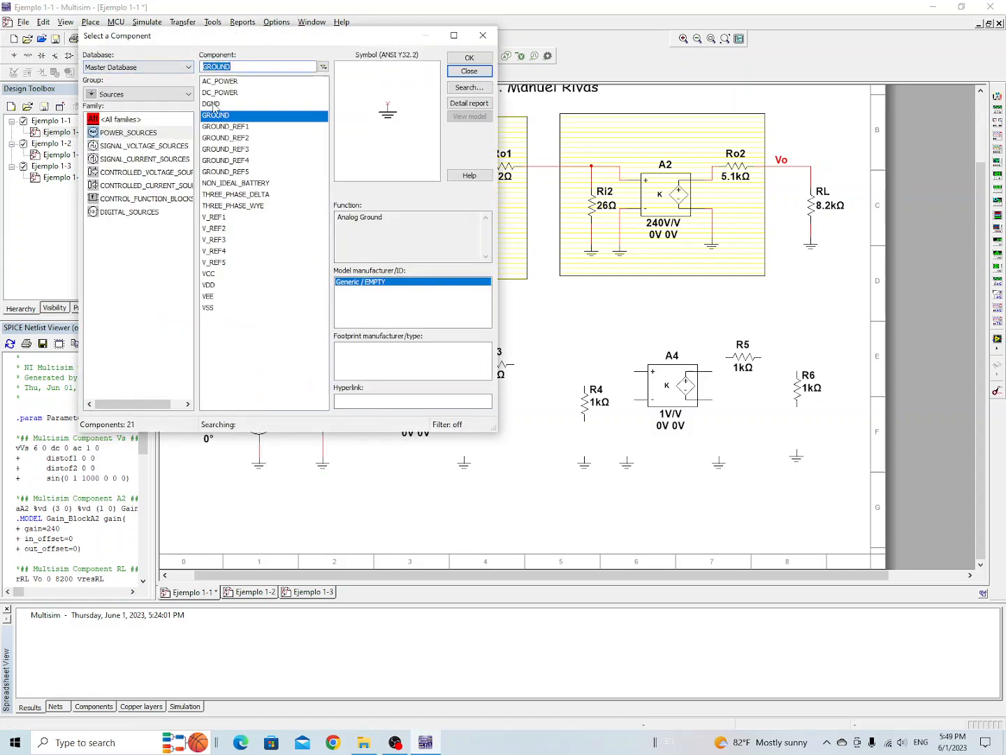
left_click(469, 59)
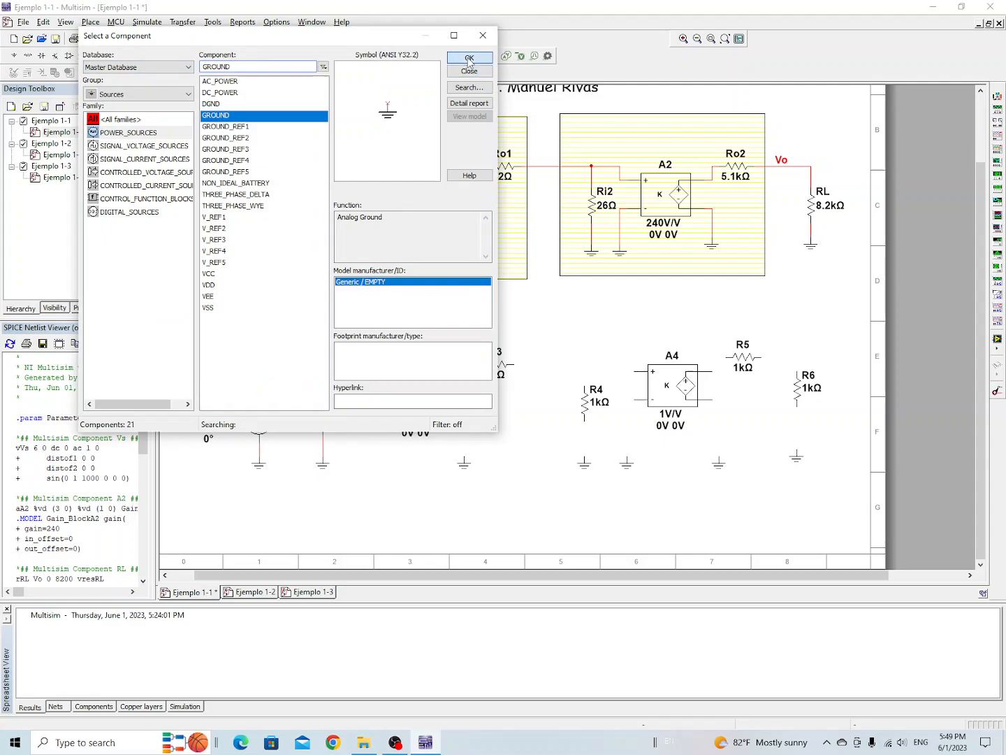
left_click(372, 461)
key("Escape")
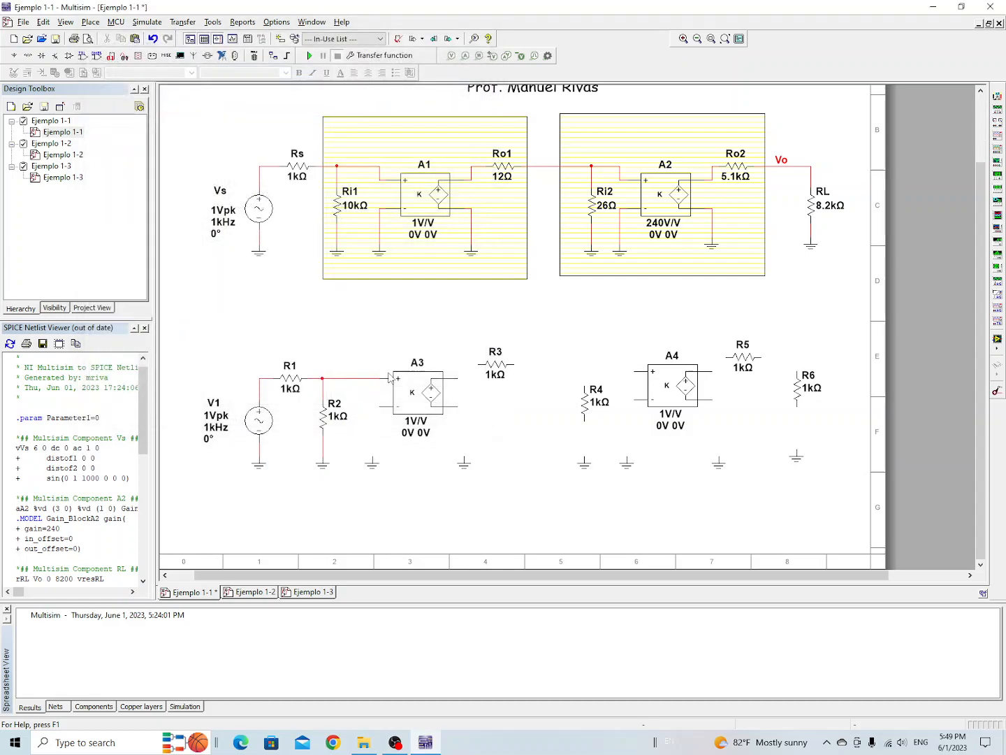
Wire gain block A3's negative input and negative output terminals to the grounds beneath them.
left_click(372, 460)
left_click(387, 406)
left_click(464, 456)
left_click(456, 406)
Connect R3 in line with A3's positive output and move R4 down toward its ground.
left_click_drag(494, 365, 497, 379)
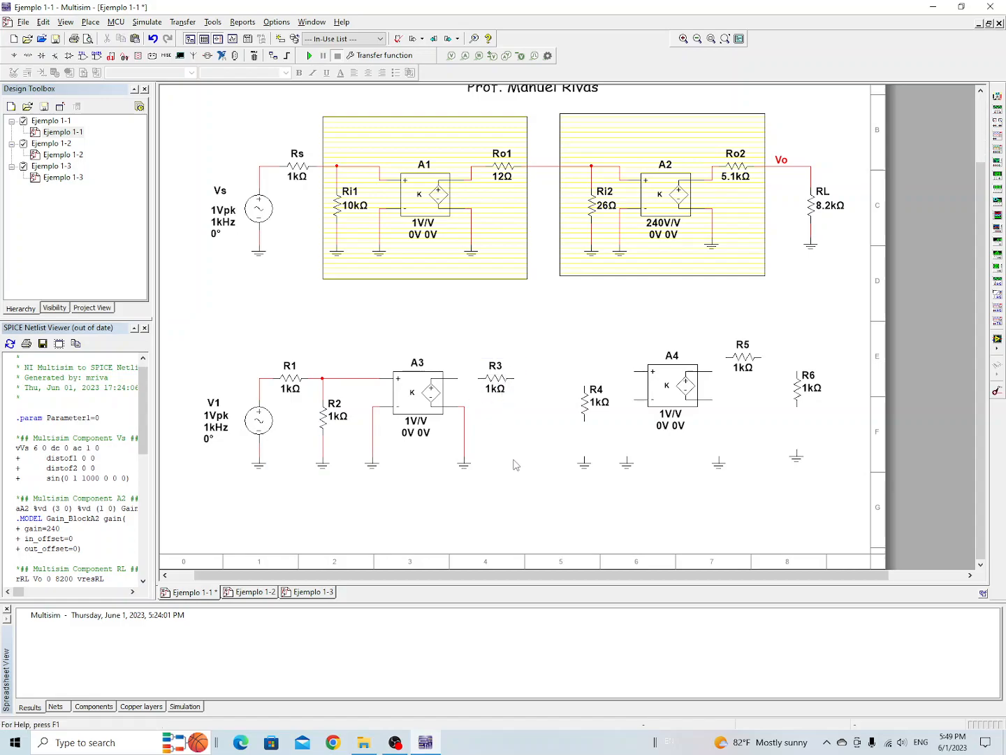
left_click(503, 383)
left_click(487, 424)
left_click_drag(584, 405, 583, 420)
left_click(593, 485)
Wire the free end of R3 to the upper end of R4, and R4's lower end to its ground.
left_click(585, 399)
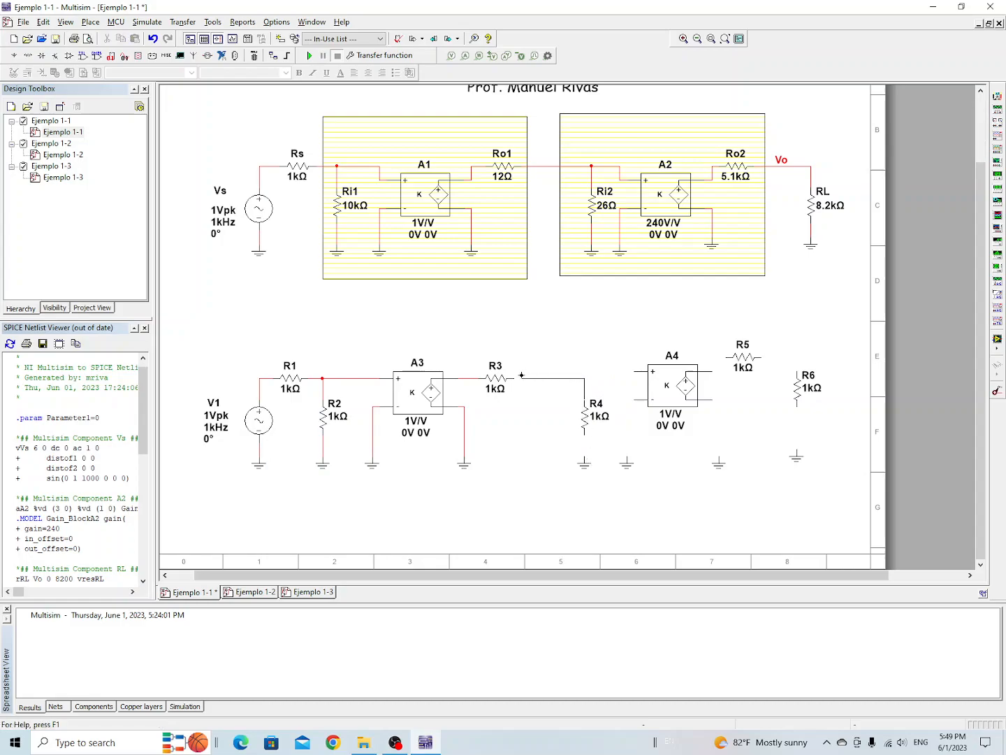
left_click(515, 376)
left_click(583, 437)
left_click(583, 459)
Move gain block A4 down in line with R3 and wire its positive input to the node joining R3 and R4.
left_click(664, 402)
left_click_drag(664, 403, 663, 411)
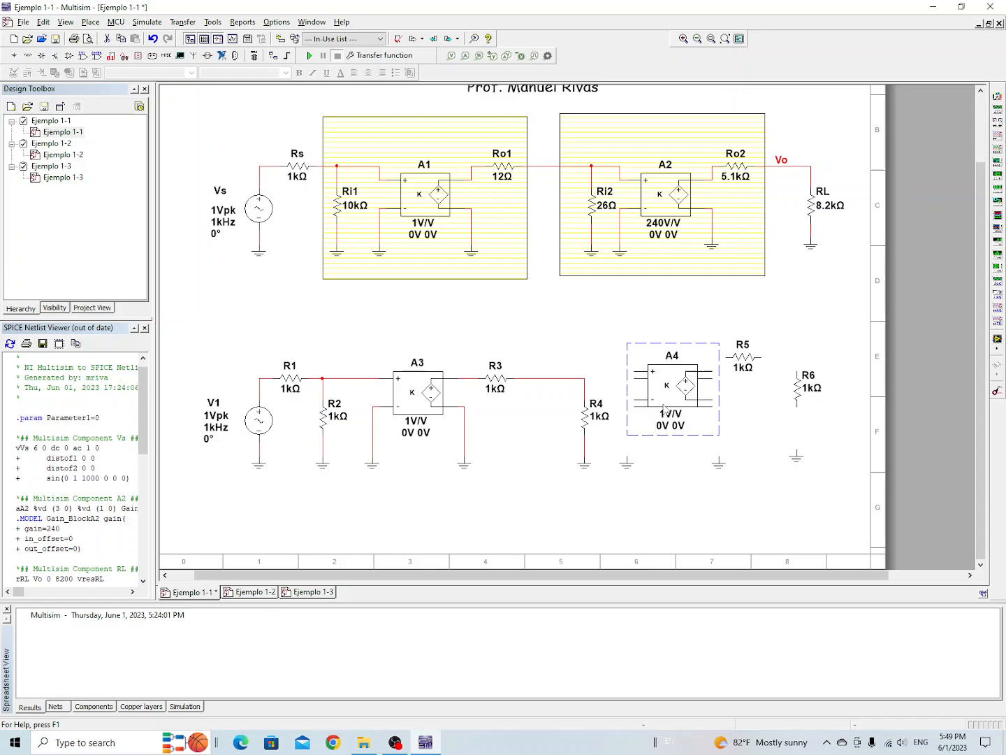
left_click(658, 462)
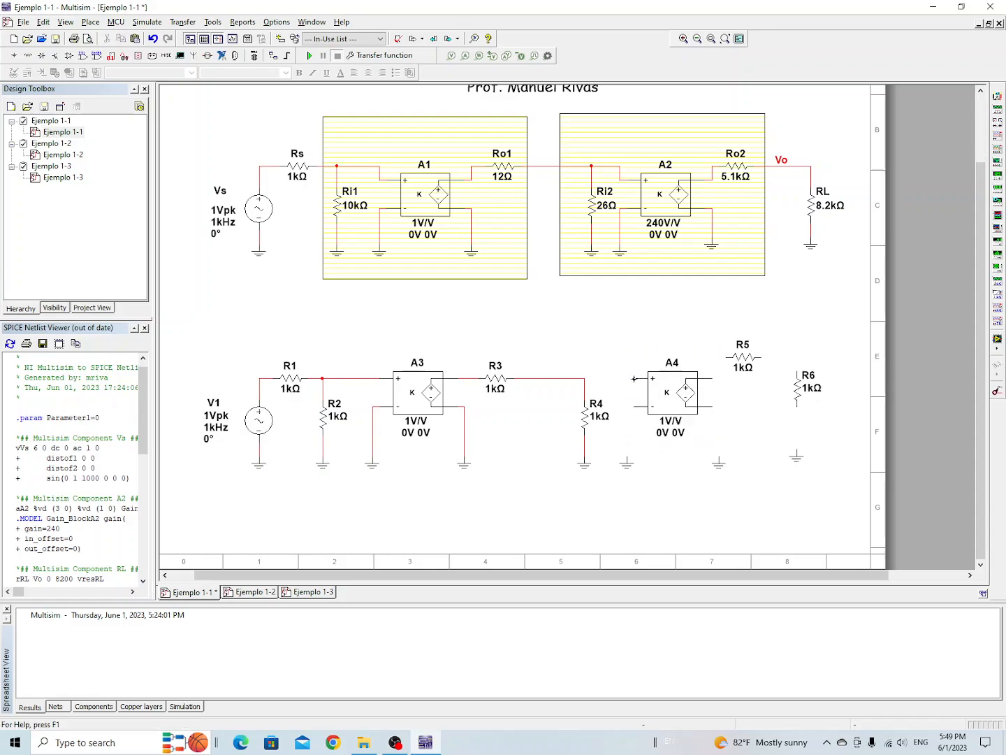
left_click(634, 379)
left_click(587, 378)
Wire gain block A4's negative input and negative output terminals to the grounds beneath them.
left_click(626, 450)
left_click(632, 406)
left_click(720, 455)
left_click(714, 406)
Connect R5 in line with A4's positive output and move load resistor R6 down toward its ground.
left_click(745, 362)
left_click_drag(746, 362, 751, 381)
left_click(755, 425)
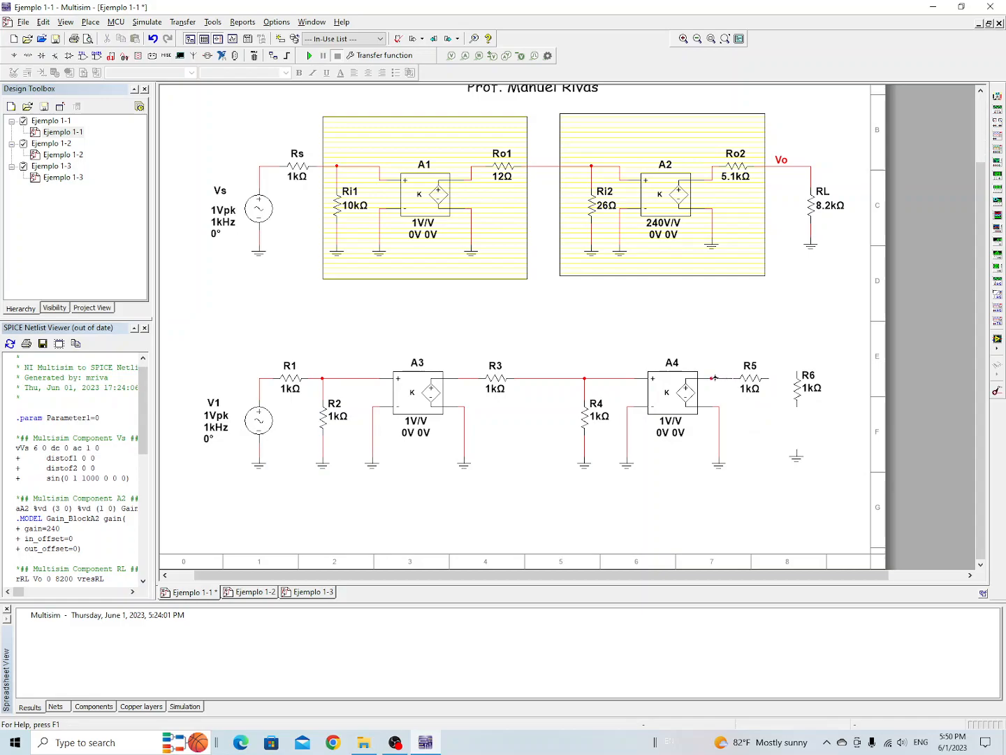
left_click_drag(797, 393, 797, 421)
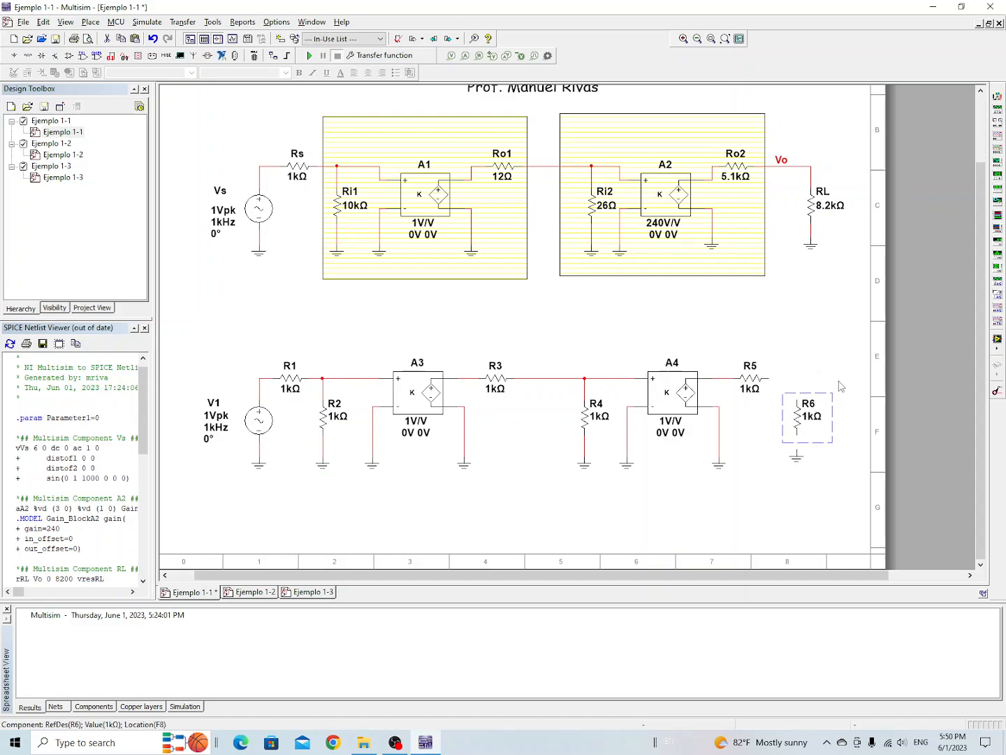
Wire the free end of R5 to the upper end of R6, and R6's lower end to its ground.
left_click(769, 377)
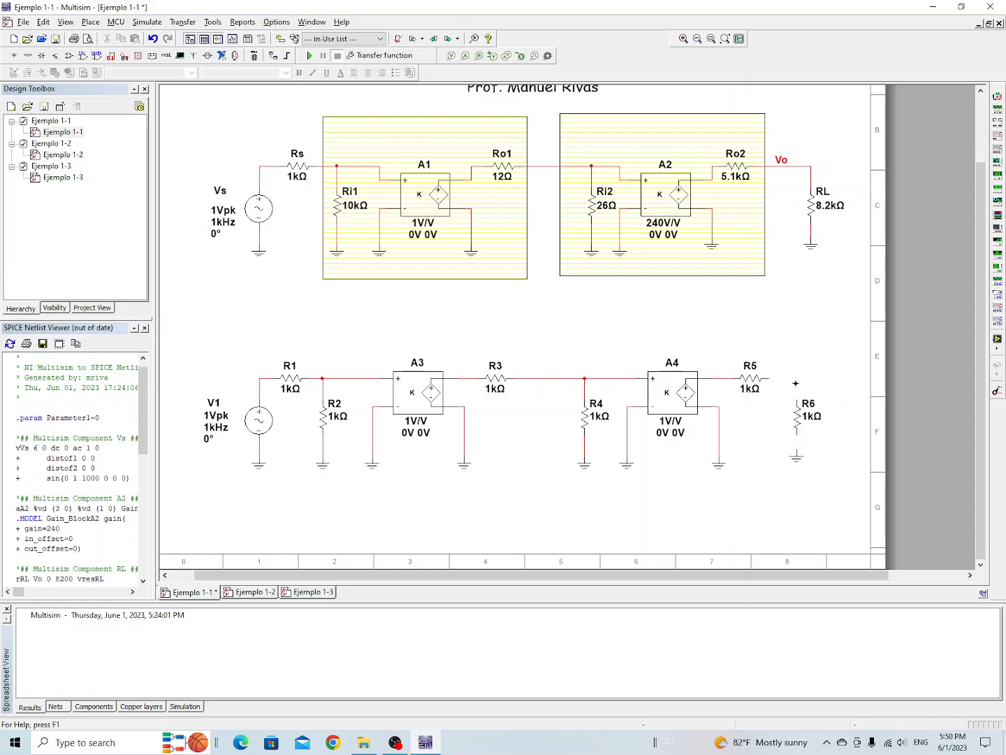
left_click(796, 400)
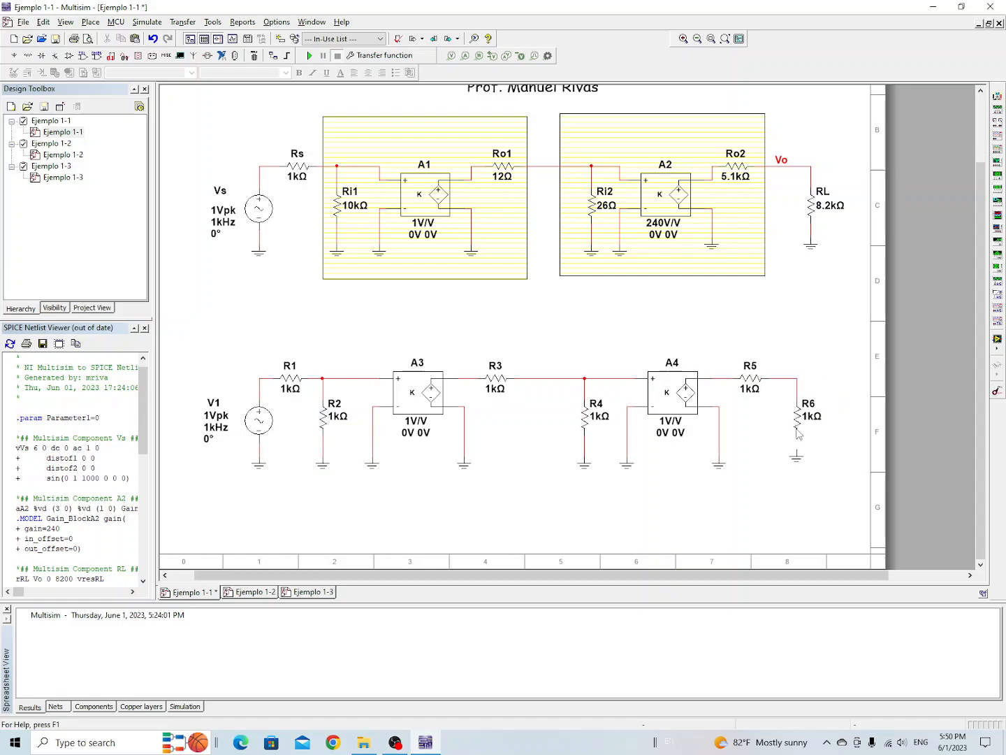
left_click(795, 467)
left_click_drag(795, 467, 796, 470)
left_click(818, 447)
left_click(796, 458)
Examine the value and label properties of resistor R1, and close them without changes.
double_click(291, 371)
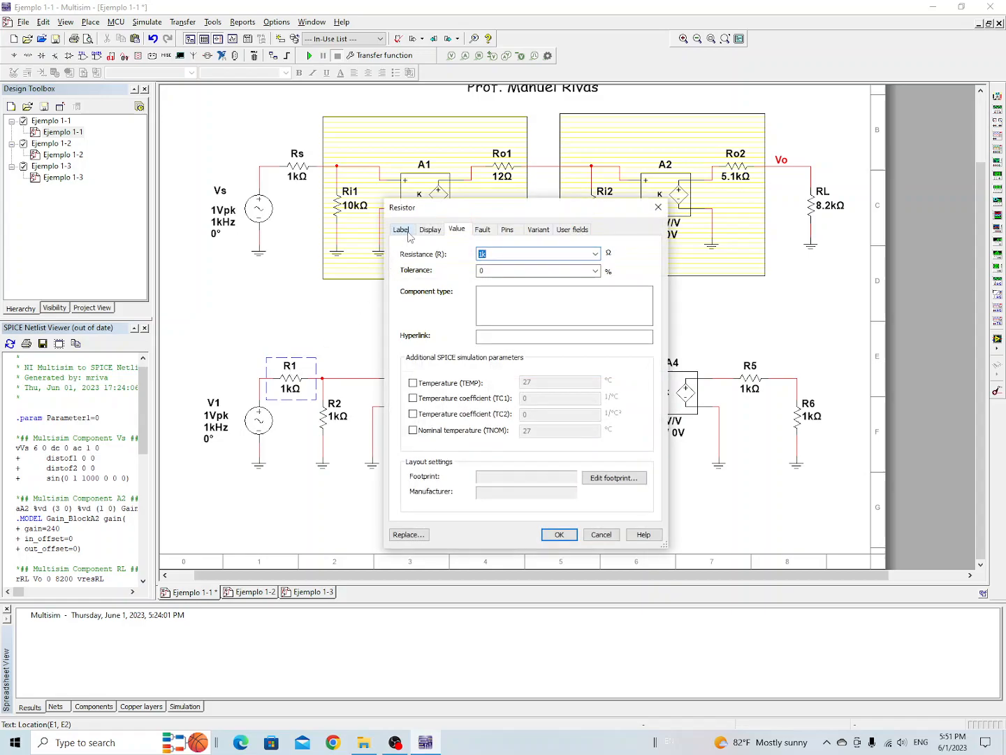
left_click(404, 231)
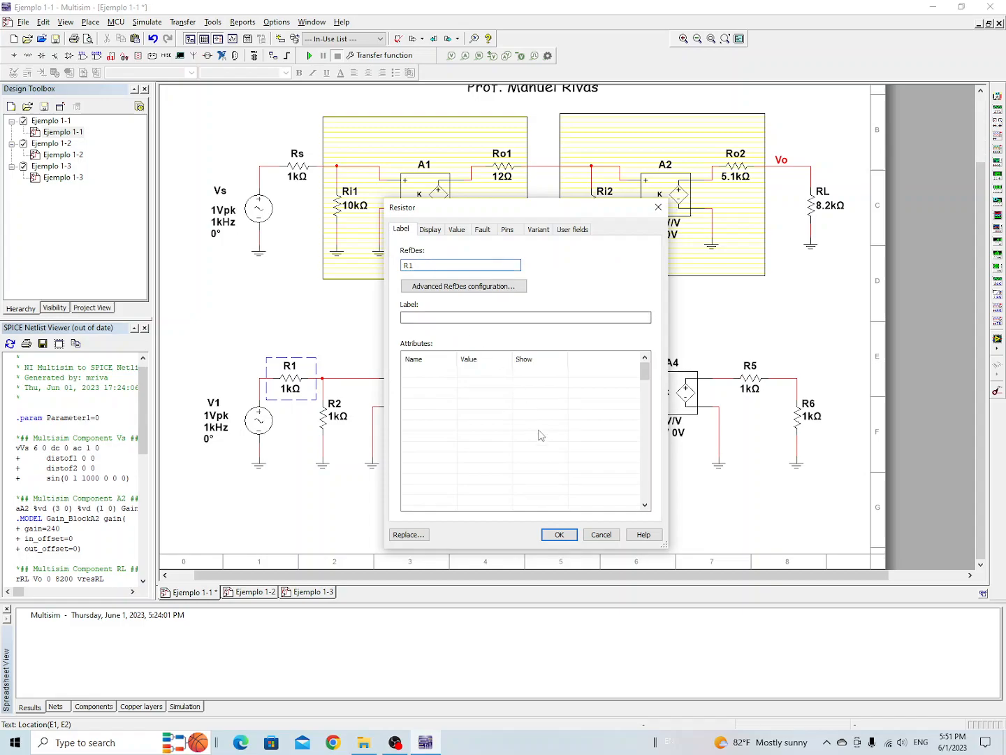
left_click(602, 536)
left_click(405, 516)
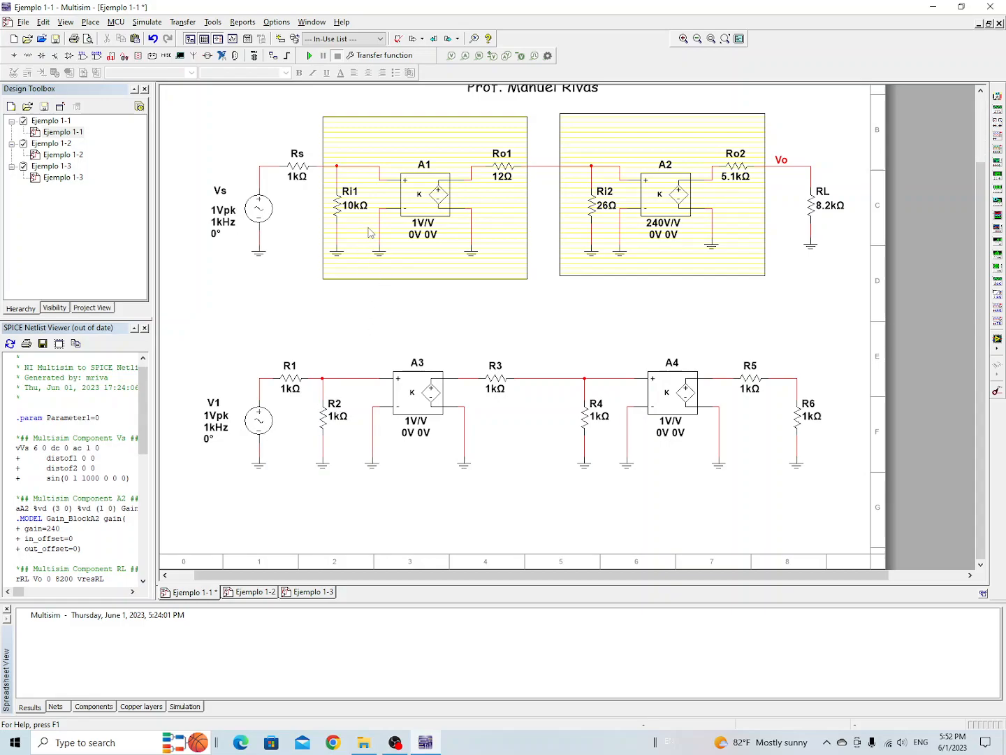
Set the resistance of R2 to 10 kΩ.
double_click(339, 418)
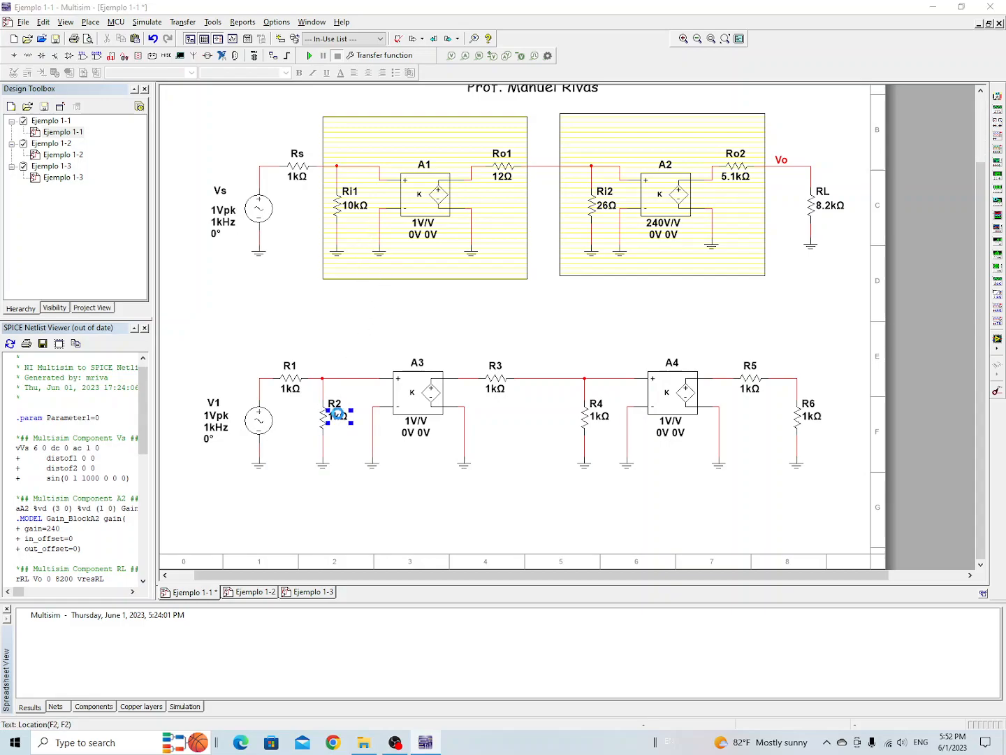
left_click(456, 230)
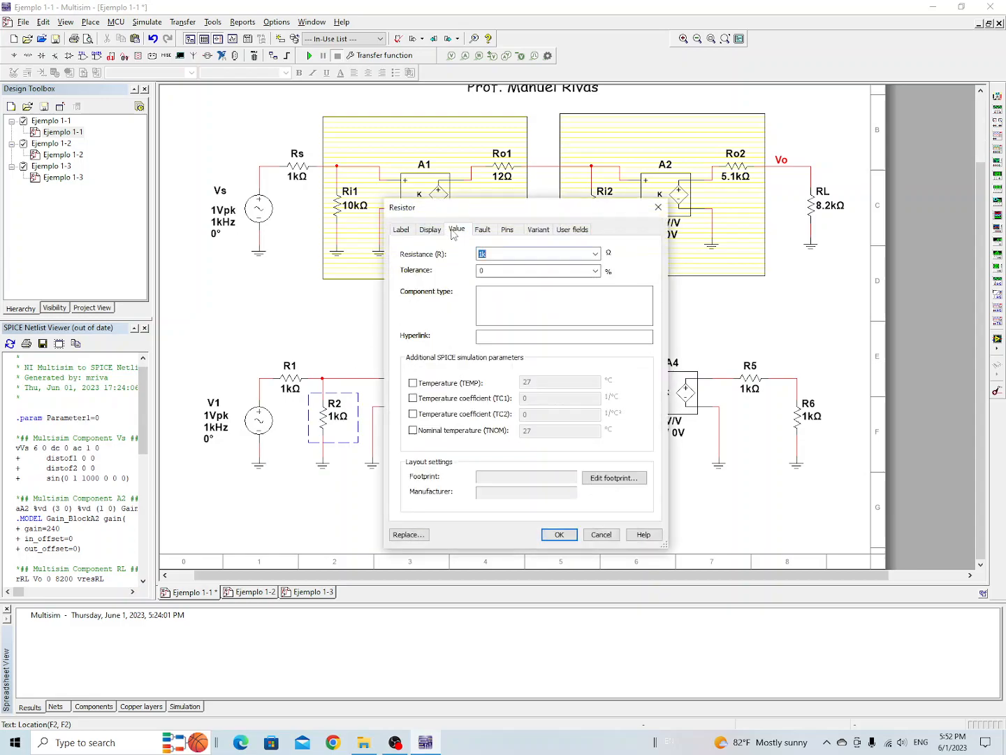
left_click_drag(484, 254, 529, 251)
left_click(499, 252)
key("Return")
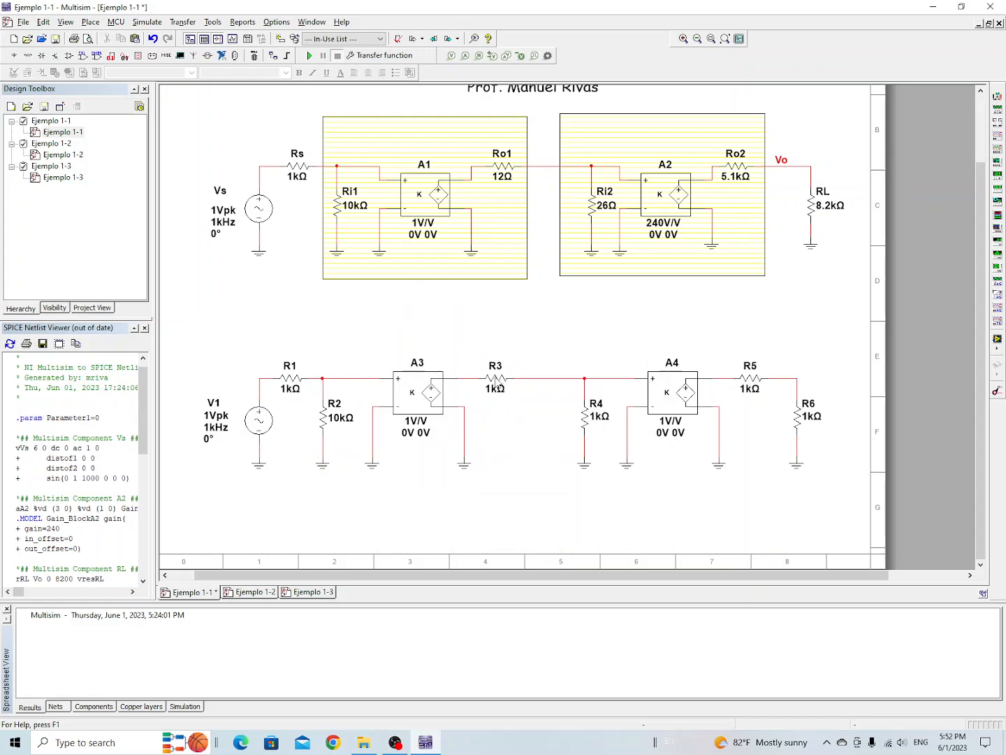
Set the resistance of R3 to 12 Ω and that of R4 to 26 Ω.
double_click(495, 383)
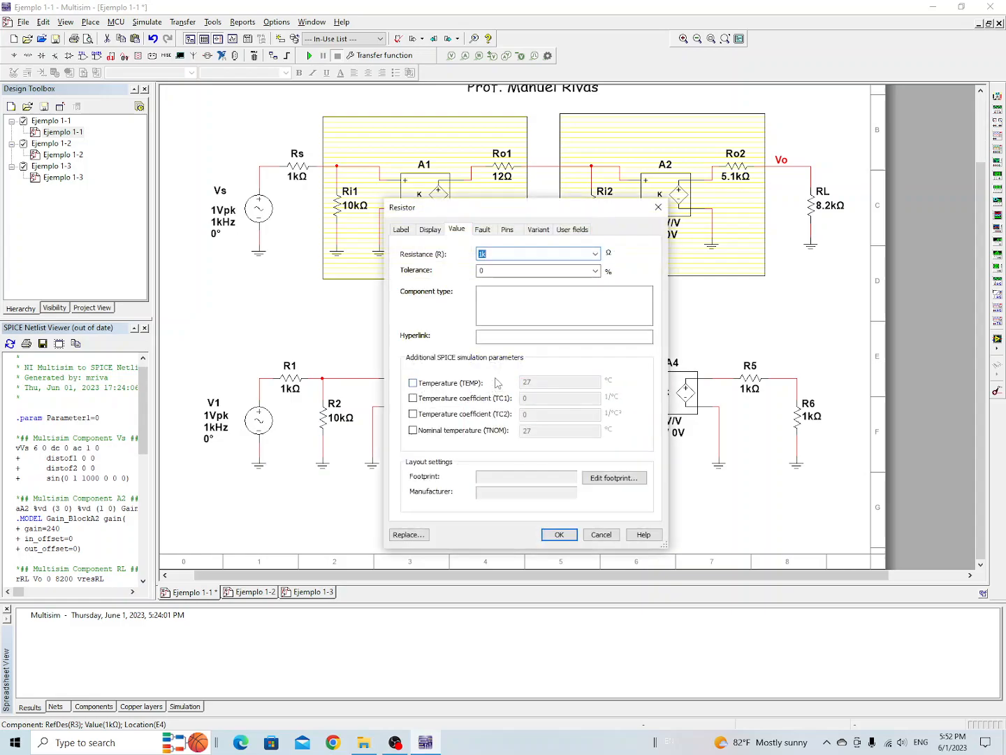
left_click(490, 255)
type("2")
key("Return")
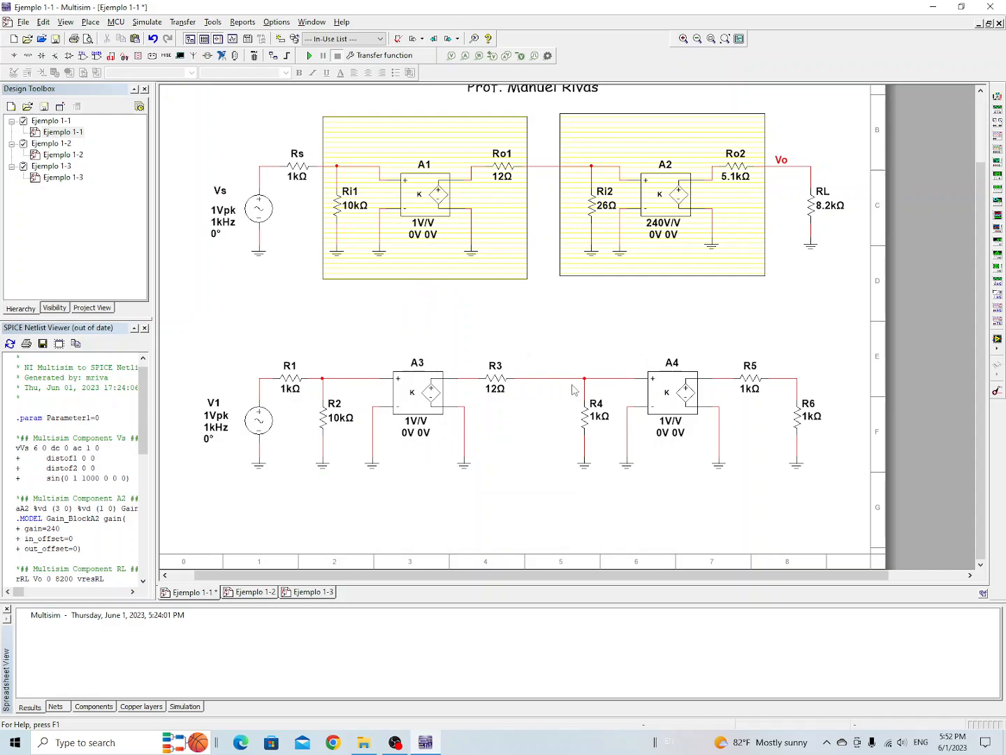
double_click(601, 419)
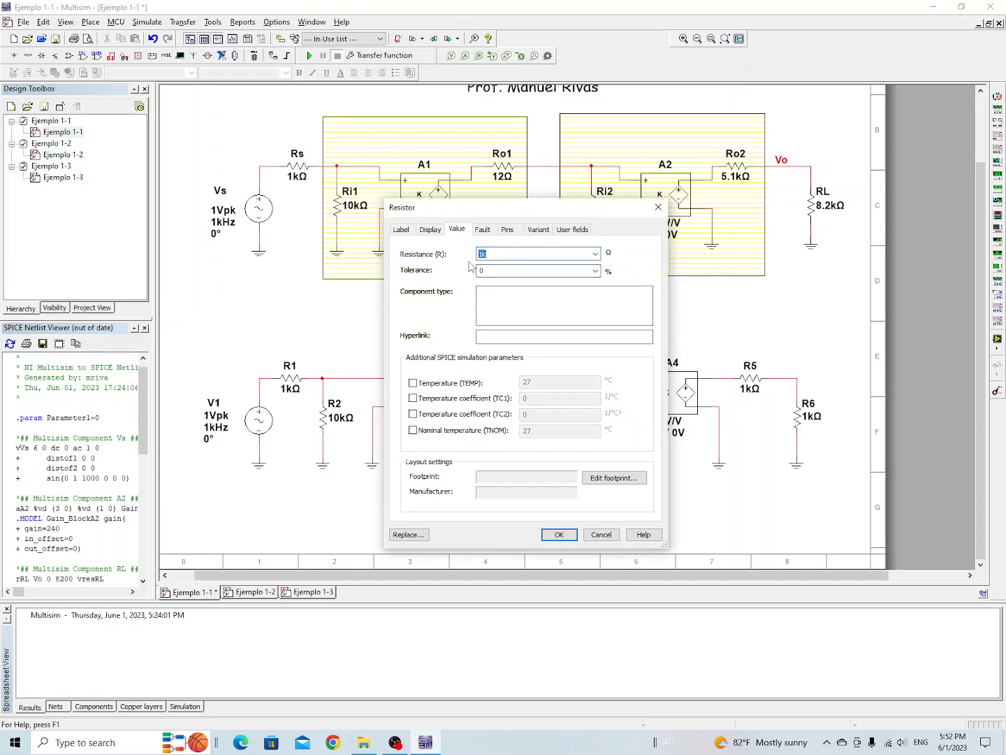
type("26")
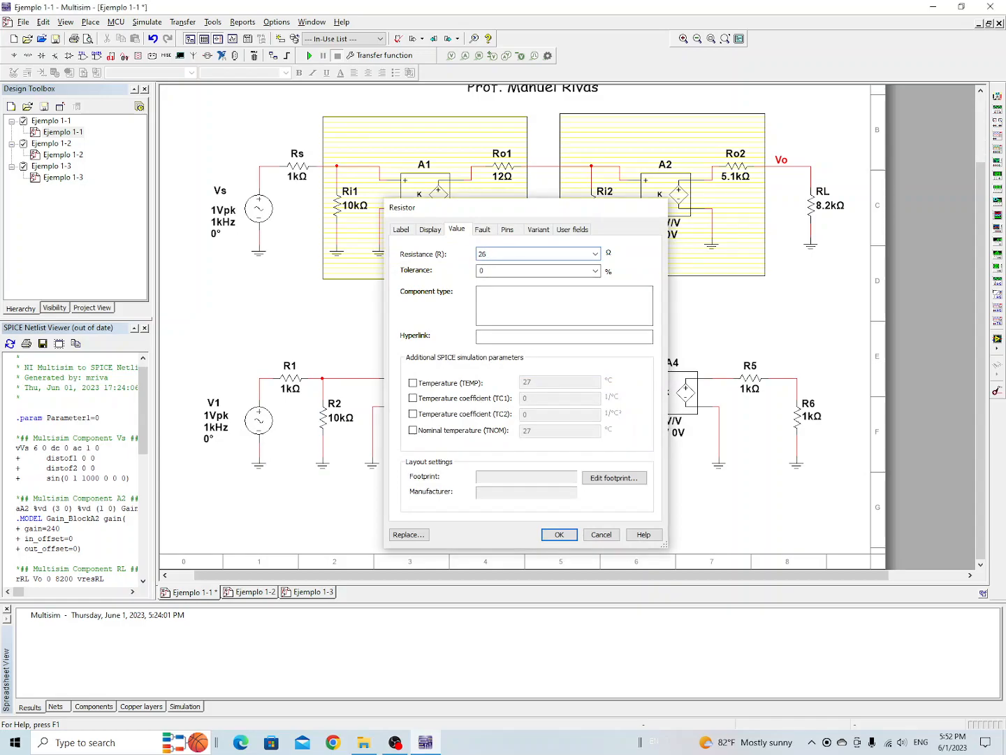
key("Return")
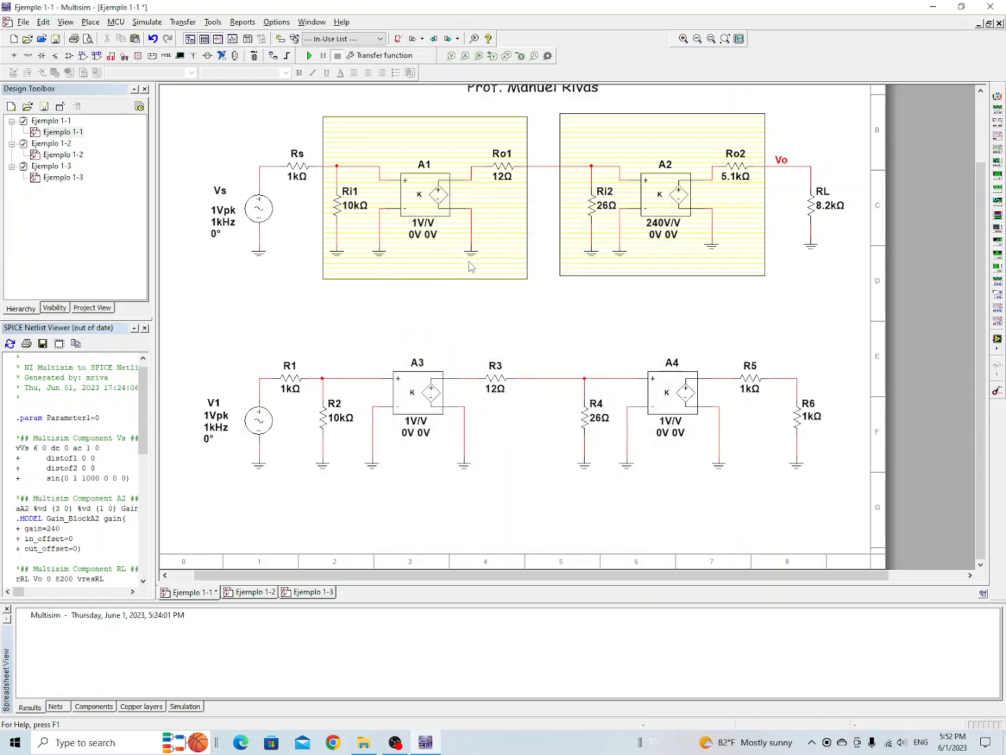
Set the resistance of R5 to 5.1 kΩ and that of load resistor R6 to 8.2 kΩ.
double_click(751, 382)
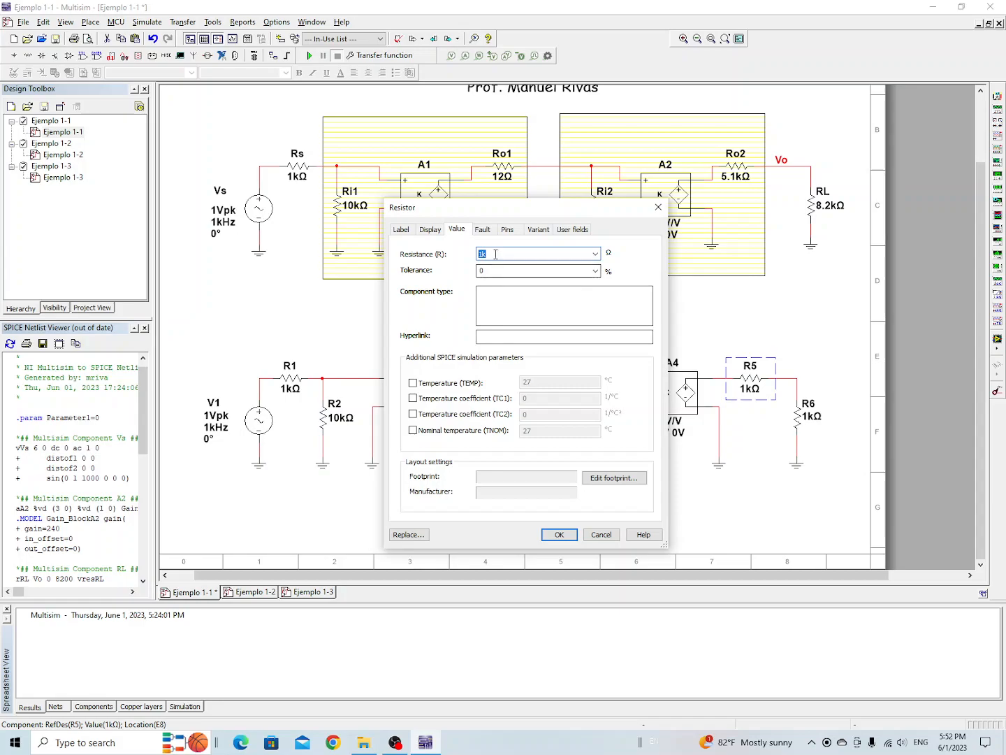
type("5.1k")
key("Return")
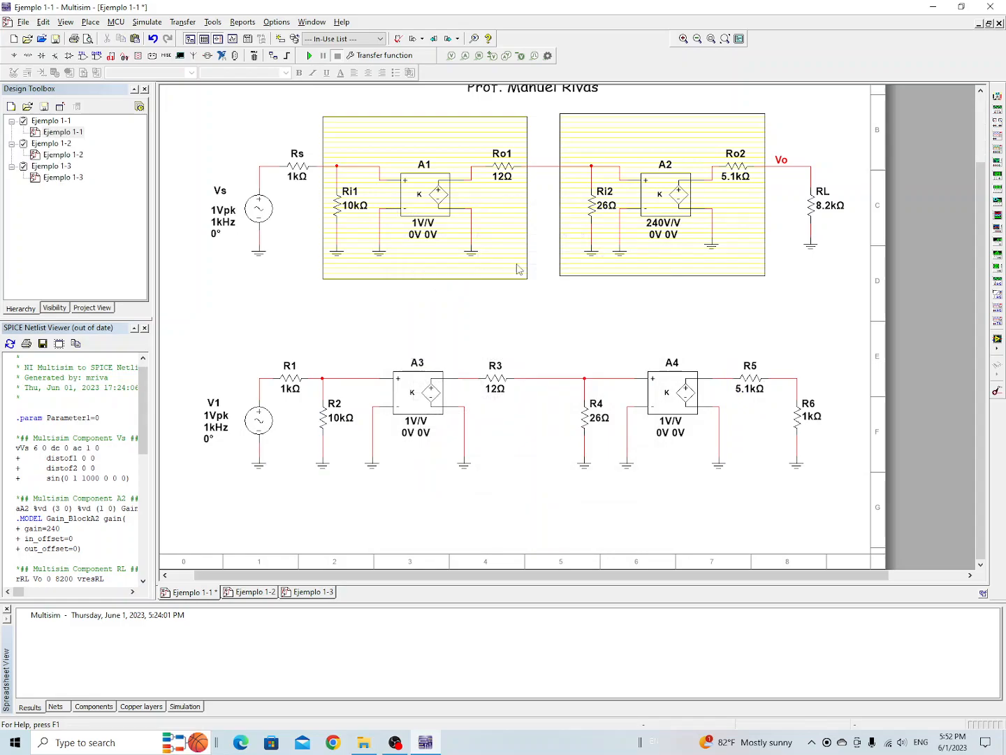
double_click(804, 418)
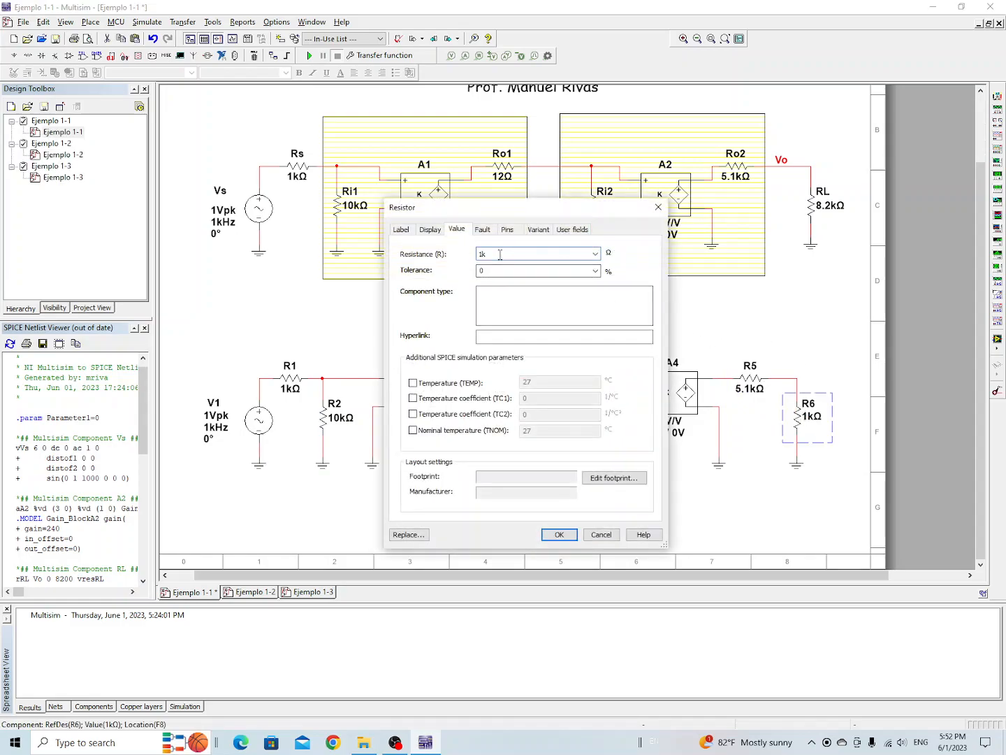
type("8.2k")
key("Return")
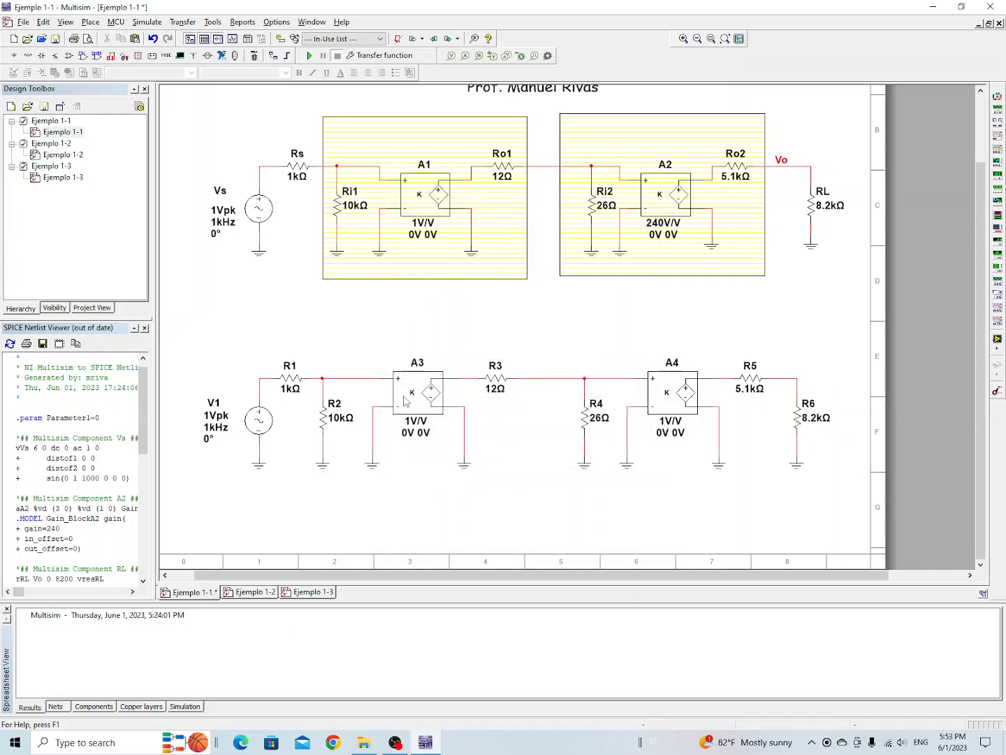
Check the voltage gain, offset and label properties of gain block A3.
double_click(417, 398)
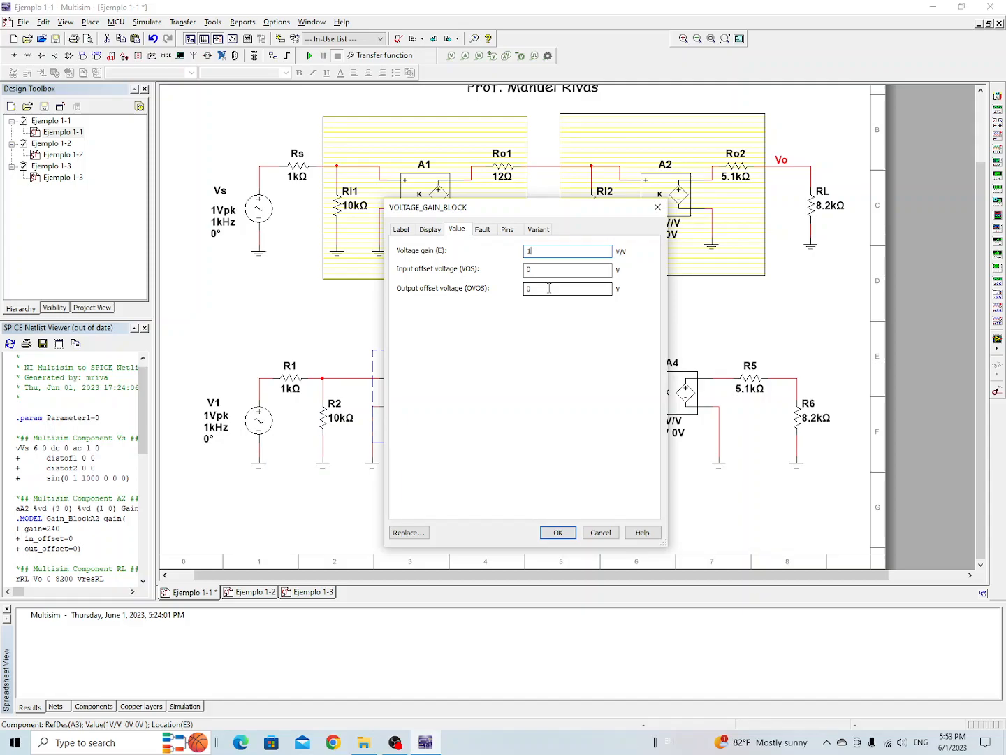
left_click(408, 232)
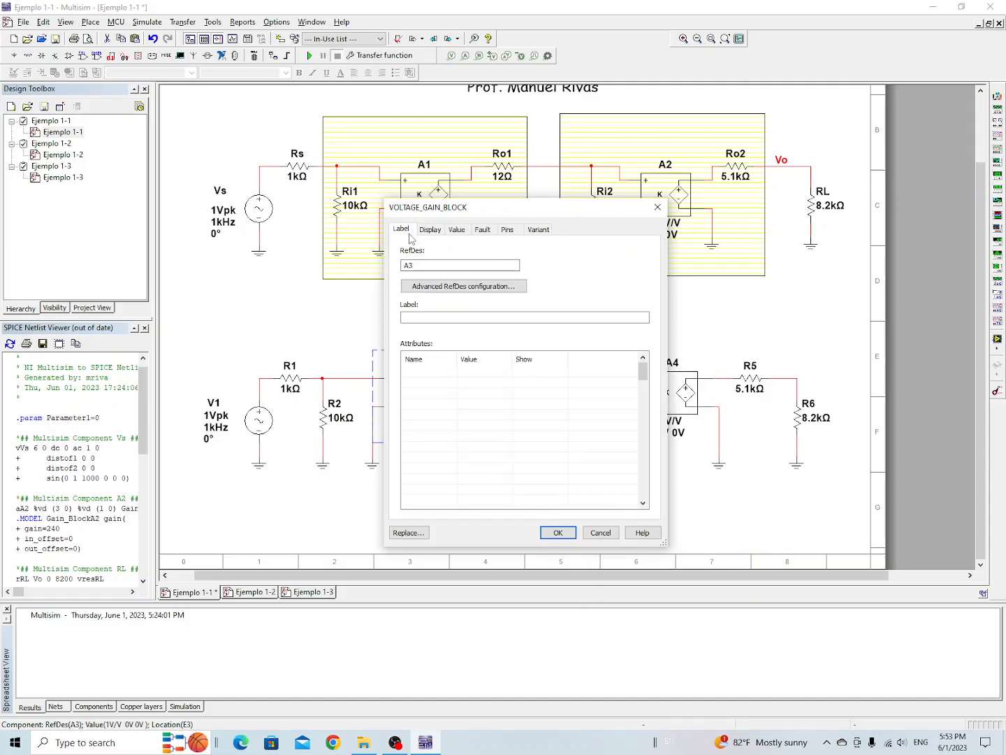
left_click(456, 233)
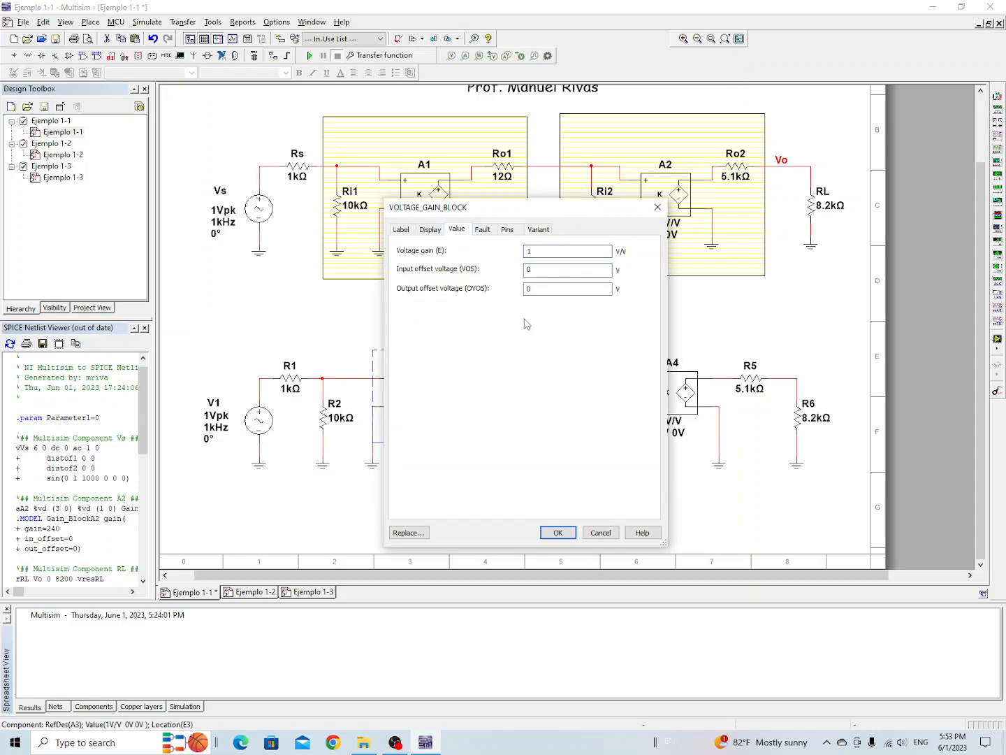
left_click(558, 532)
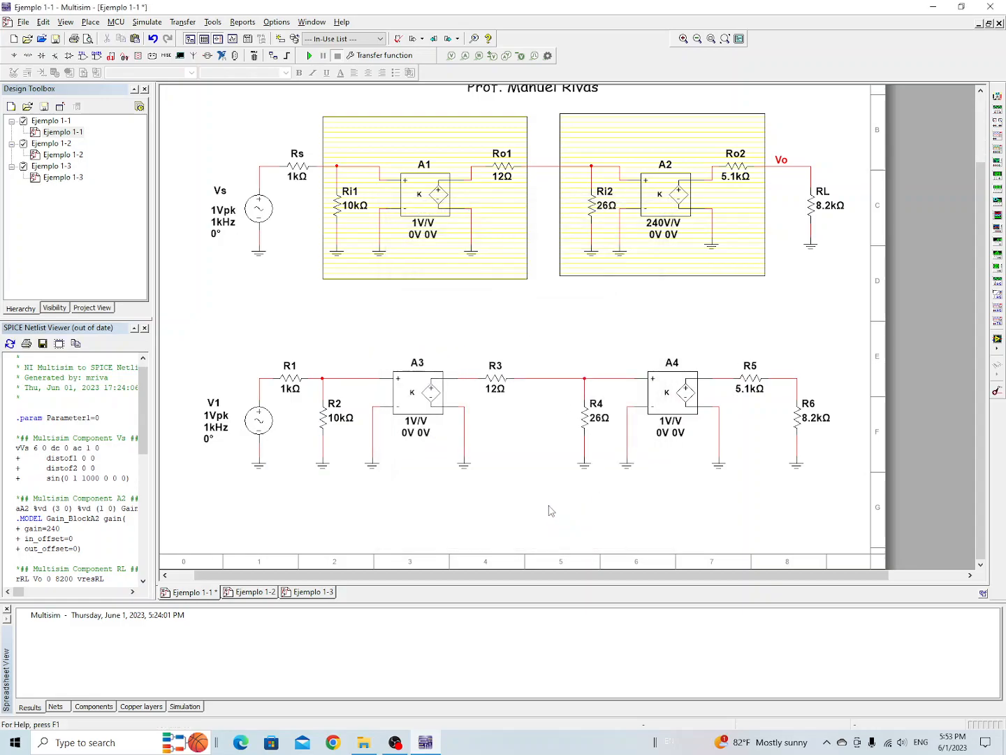
Set the voltage gain of gain block A4 to 240 V/V.
double_click(657, 406)
left_click(543, 249)
left_click_drag(542, 248, 529, 250)
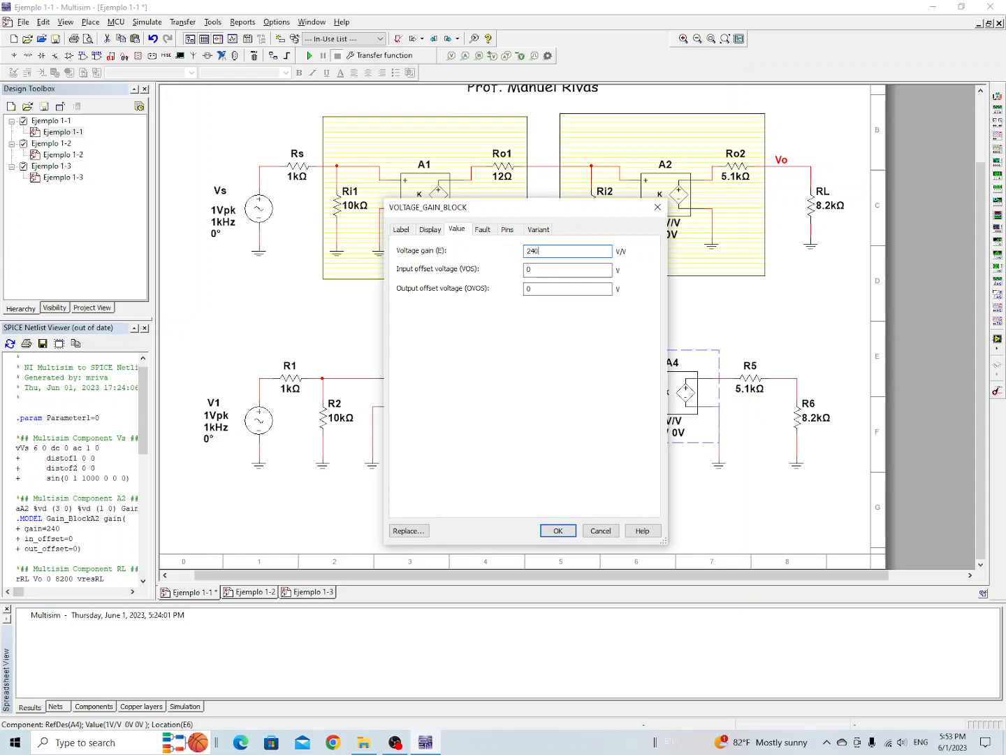
key("Return")
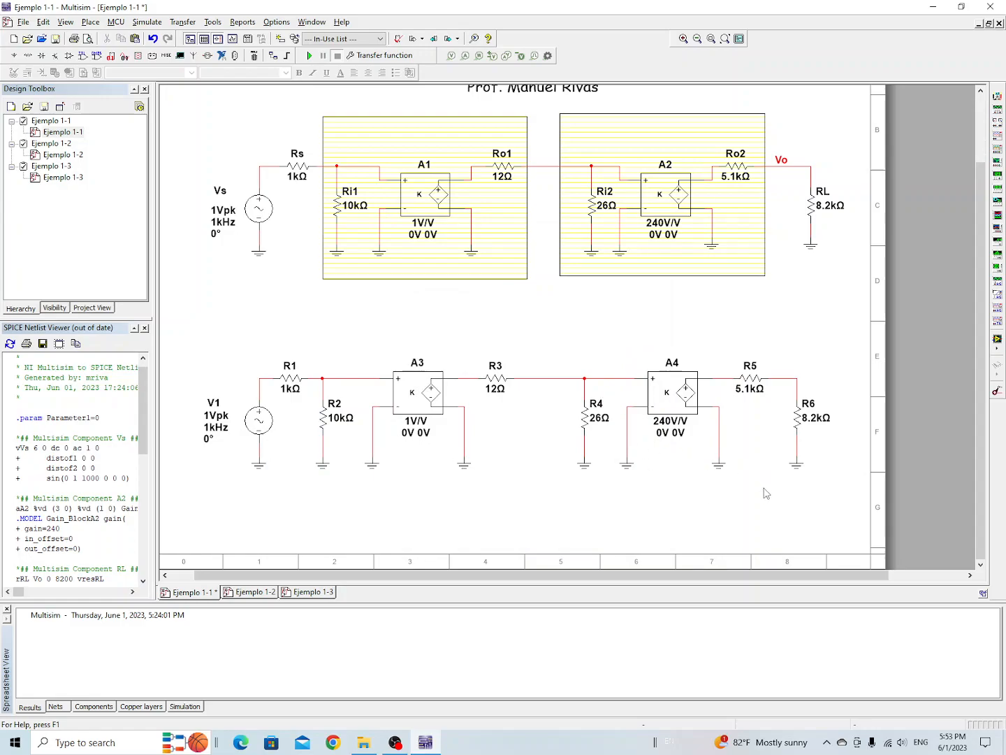
Move the Vo net label of the original circuit so it sits above load resistor RL.
left_click_drag(783, 160, 822, 156)
left_click(827, 274)
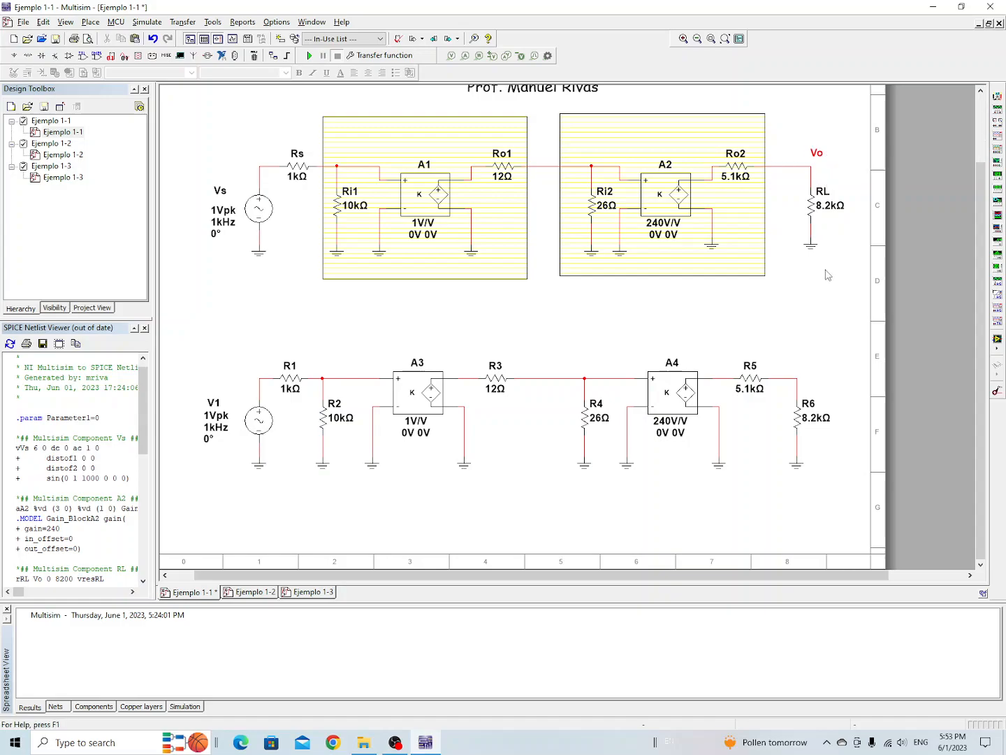
left_click(816, 155)
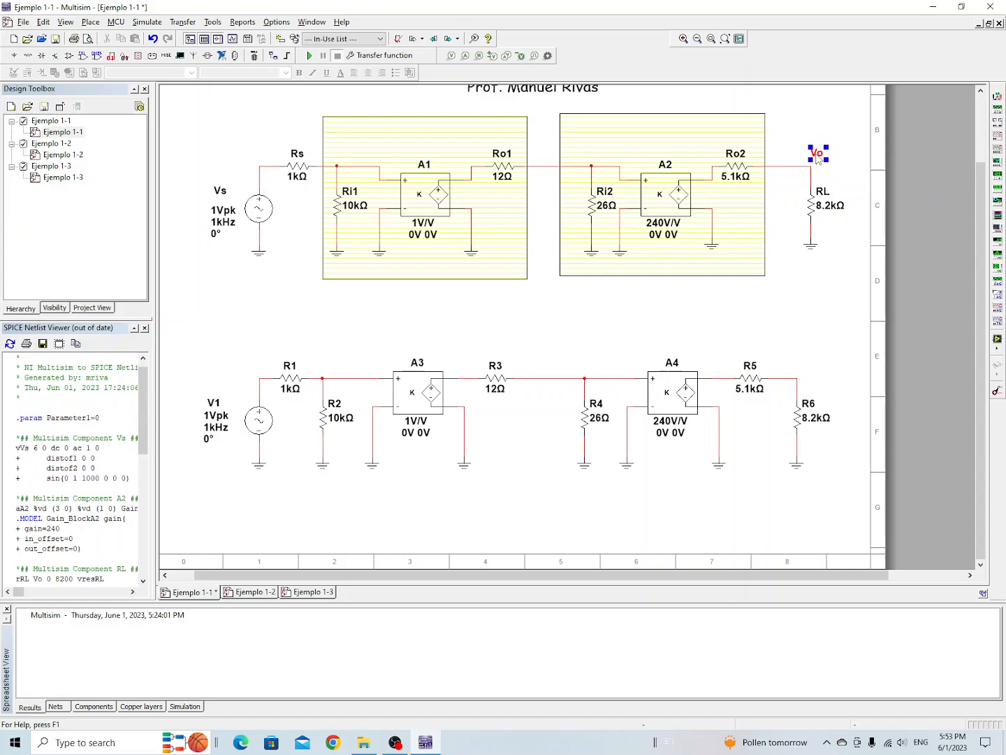
Turn on name display for the net joining R5 and R6, and try to name that net Vo.
left_click(789, 378)
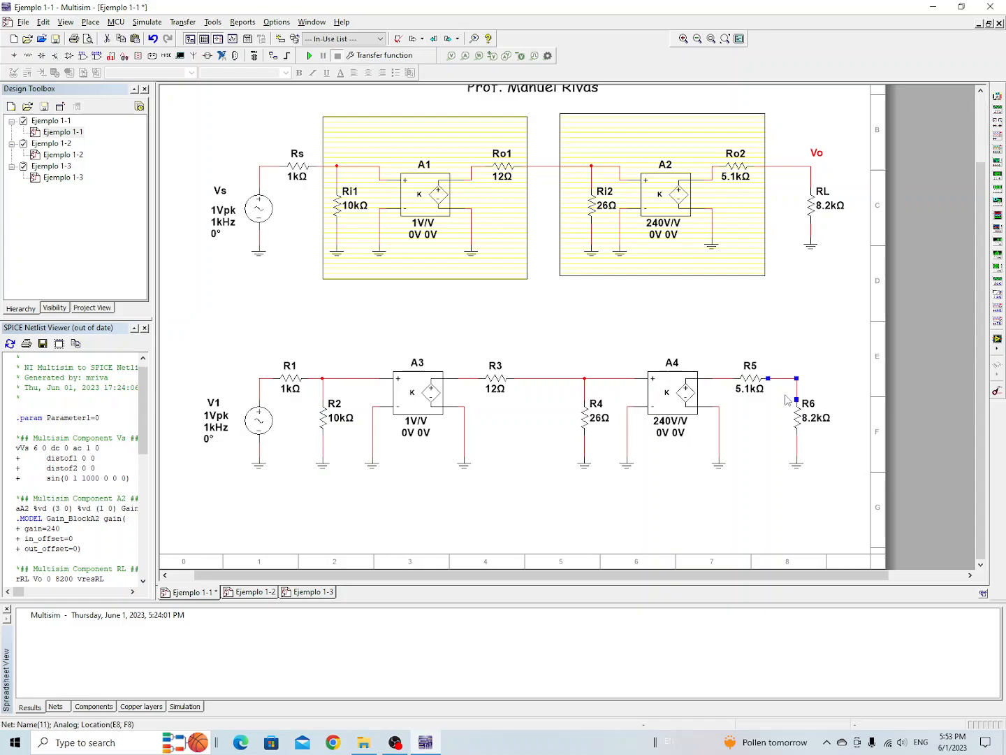
double_click(784, 379)
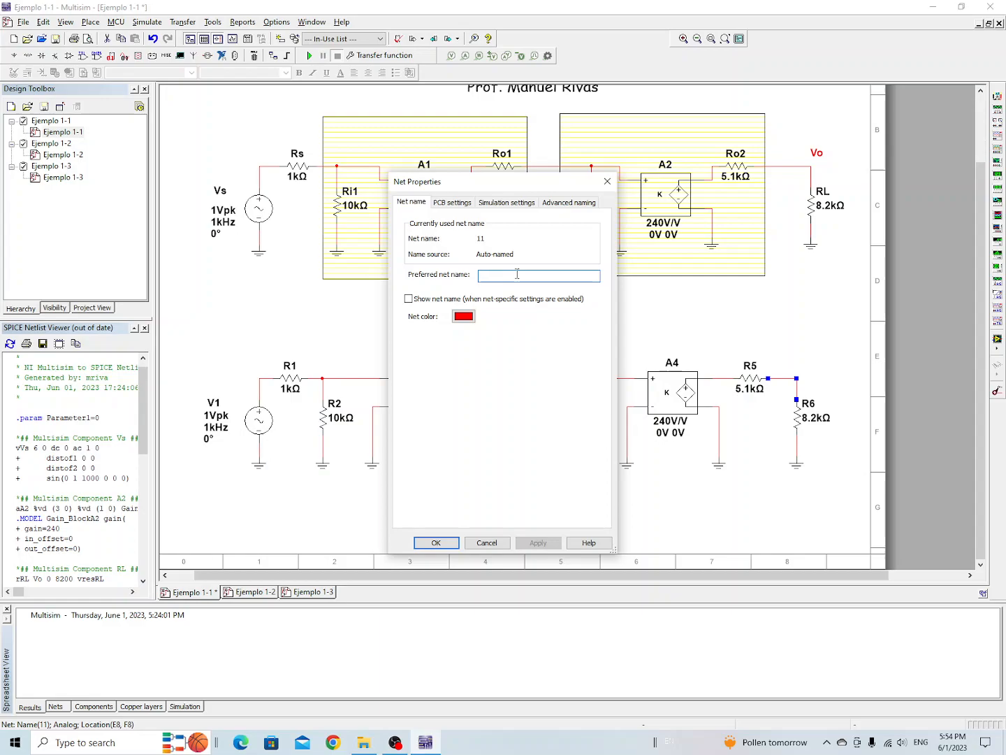
type("V")
left_click(409, 298)
left_click(430, 543)
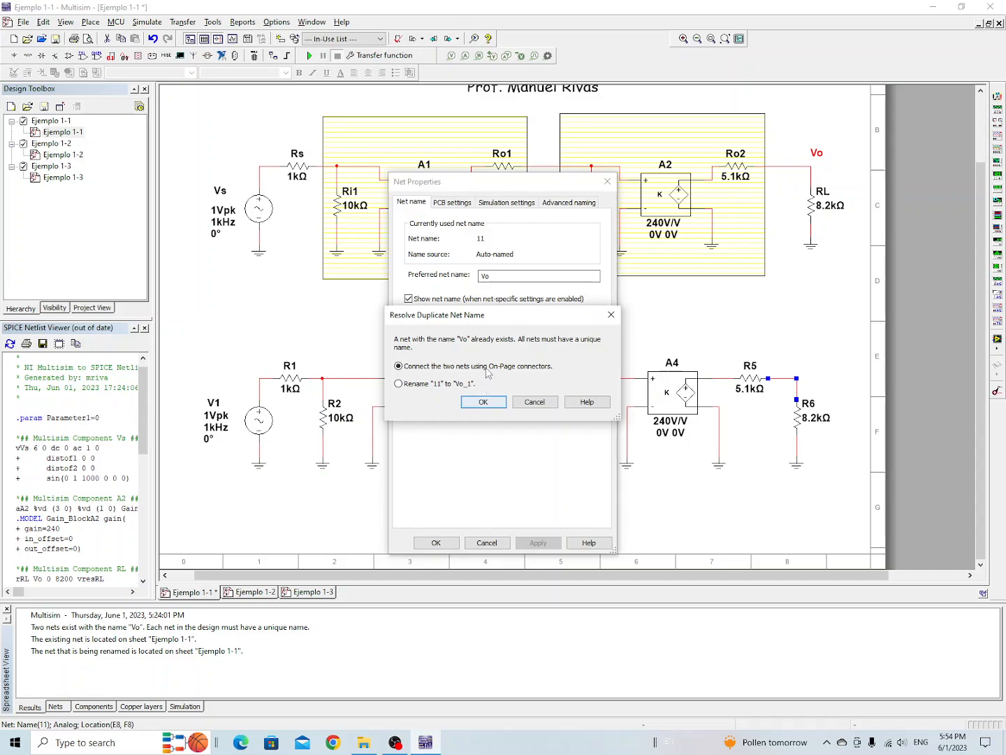
left_click(542, 403)
Change the preferred name of the net joining R5 and R6 to V2 and apply it.
left_click(507, 276)
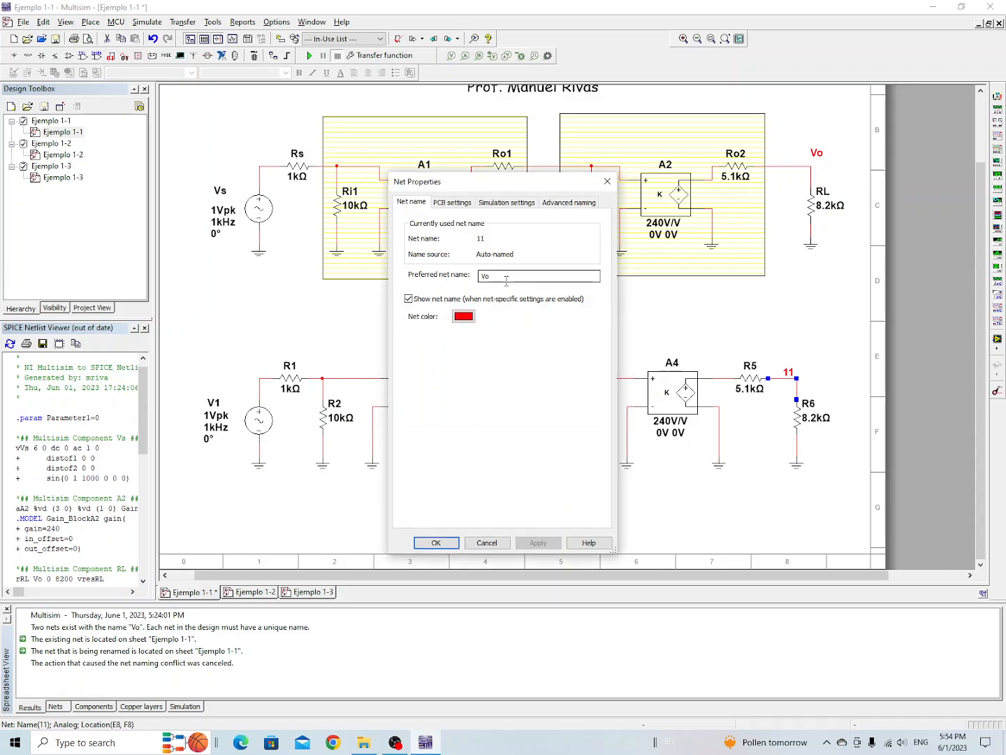
key("BackSpace")
type("2")
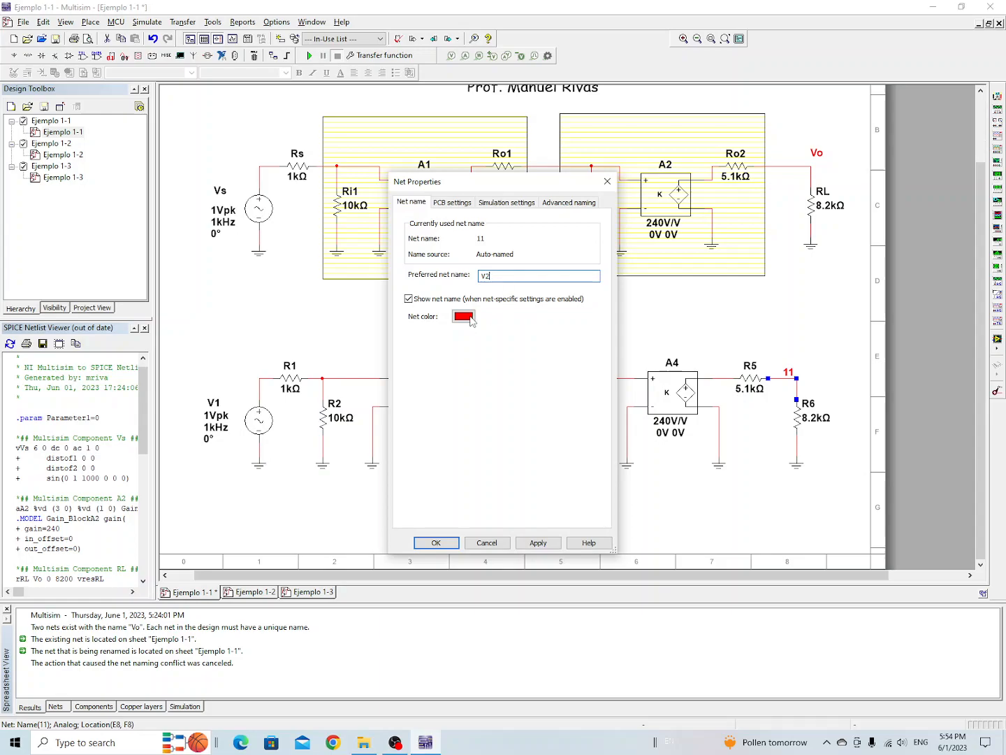
left_click(437, 542)
Move the V2 net label so it sits above load resistor R6.
left_click(789, 371)
left_click_drag(790, 372, 812, 370)
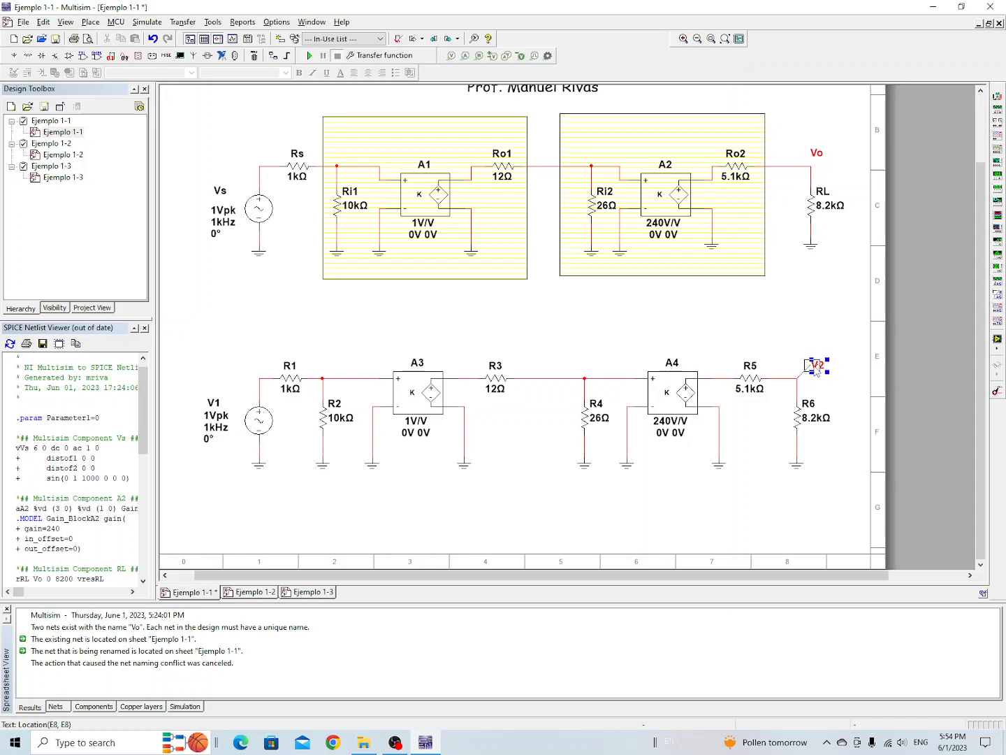
left_click(846, 486)
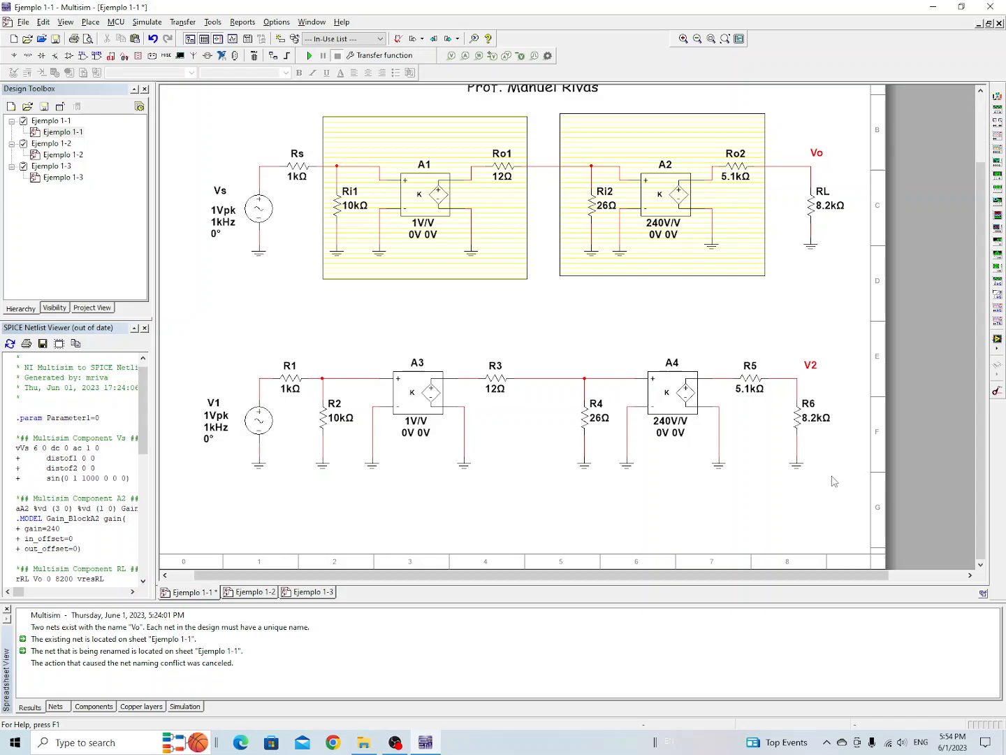
mouse_move(400, 273)
left_mouse_down()
mouse_move(397, 465)
mouse_move(398, 270)
left_mouse_up()
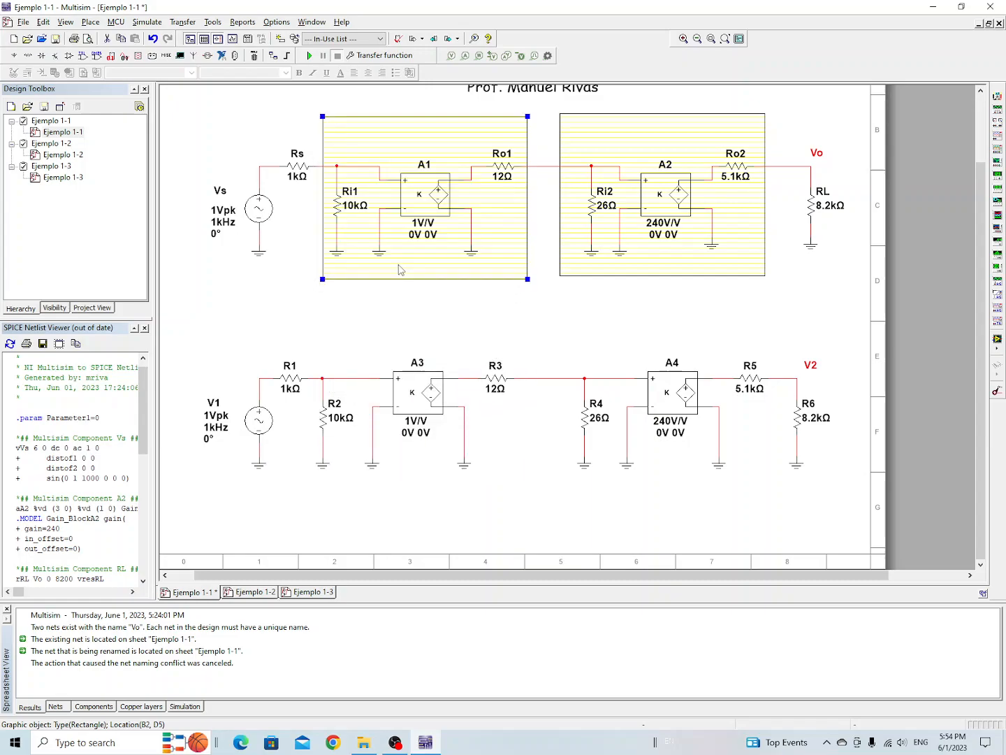
left_click(634, 268)
mouse_move(635, 270)
left_mouse_down()
mouse_move(635, 482)
mouse_move(632, 268)
left_mouse_up()
left_click(350, 500)
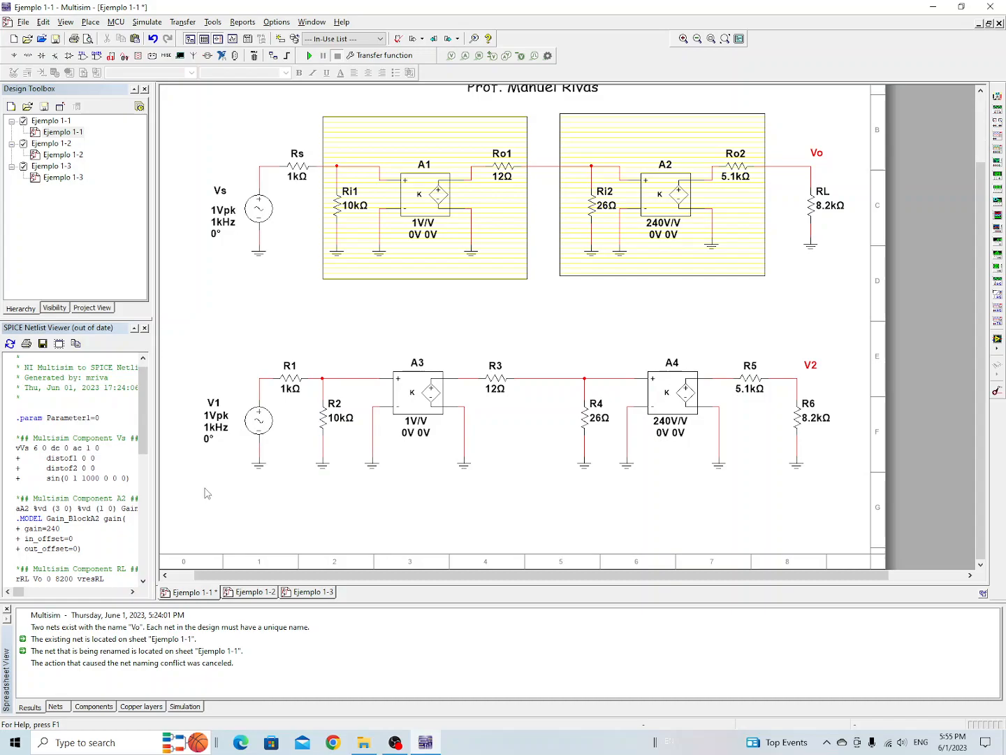
Delete the whole rebuilt amplifier circuit beneath the original, from source V1 through resistor R6.
left_click_drag(669, 488, 854, 395)
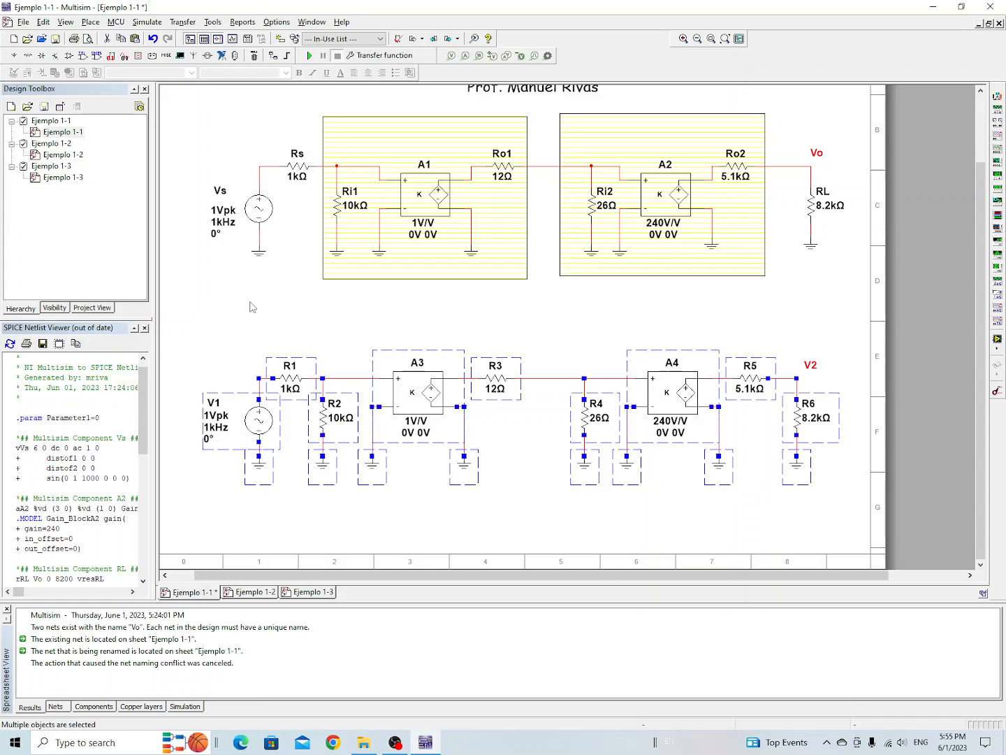
key("Delete")
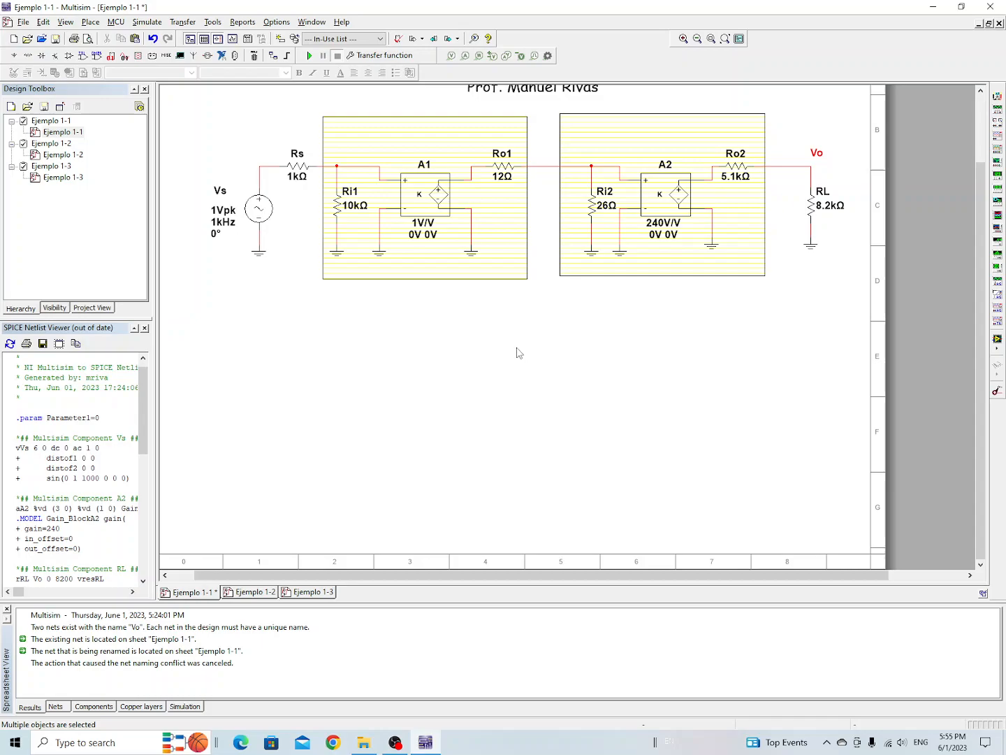
Run a Transfer Function analysis with input source VS, voltage output node V(vo) and output reference V(0).
left_click(150, 27)
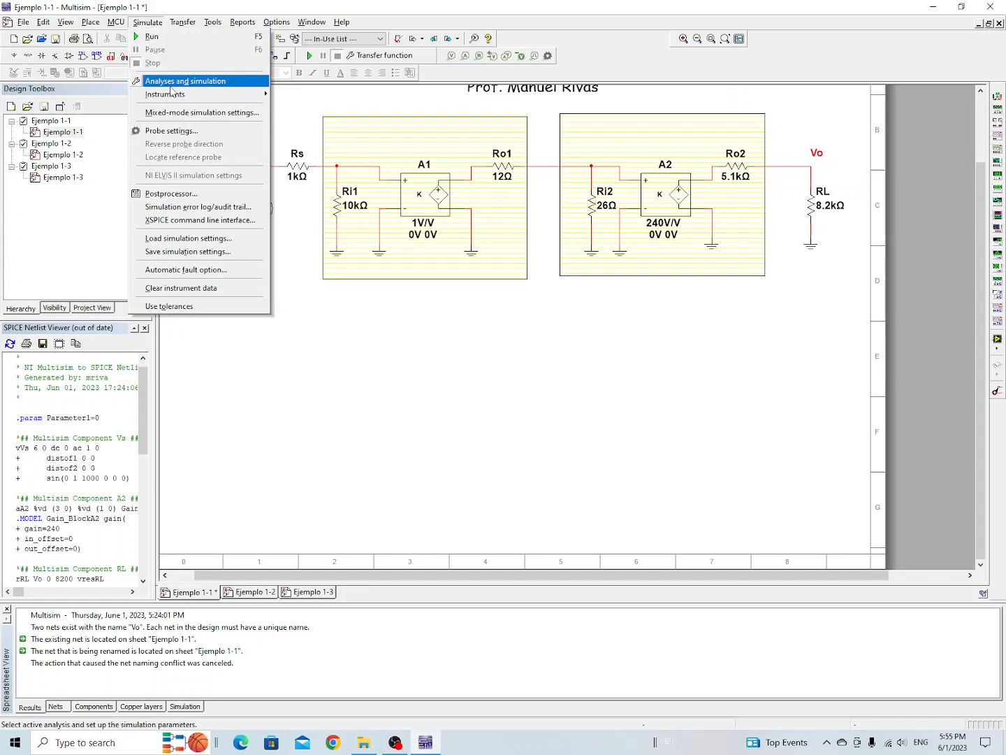
left_click(203, 85)
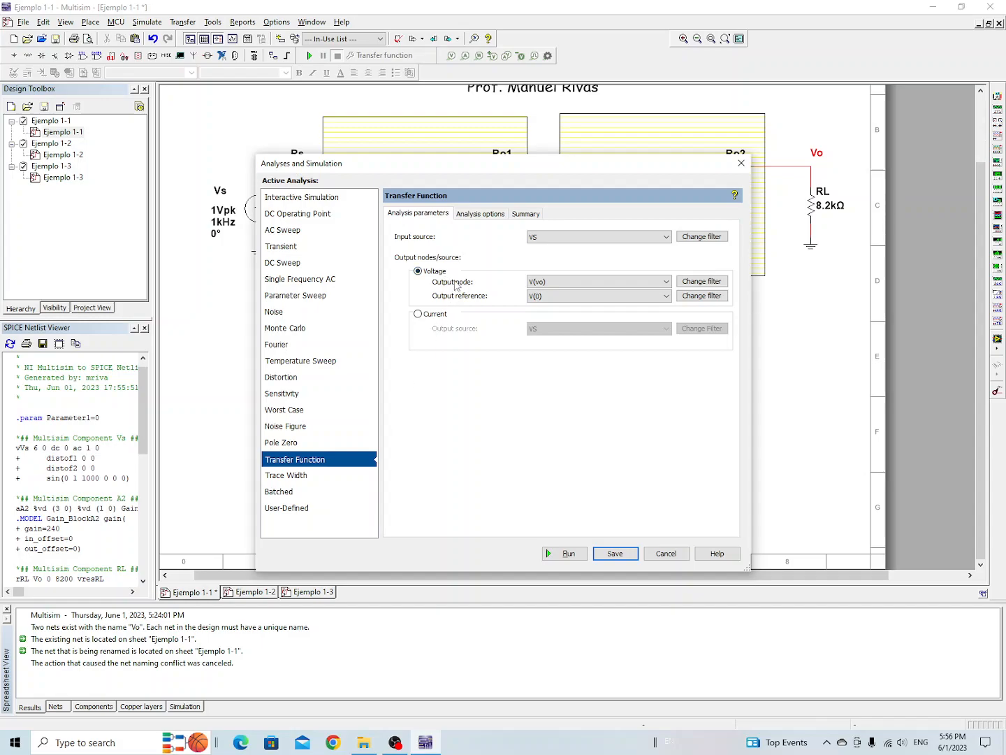
left_click(666, 283)
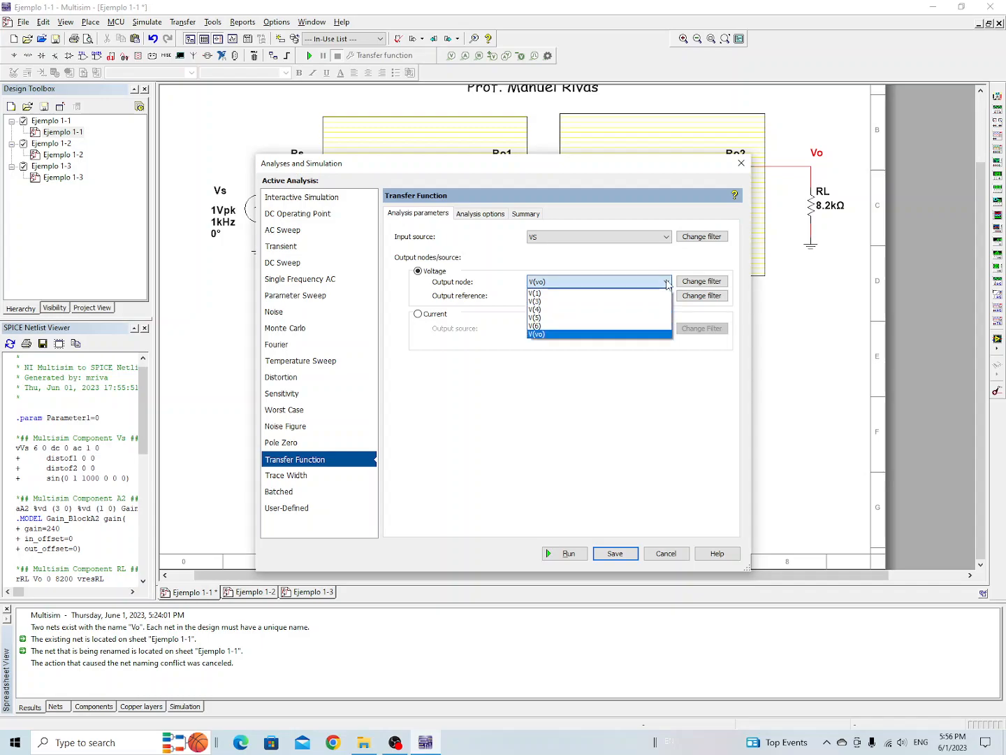
left_click(567, 335)
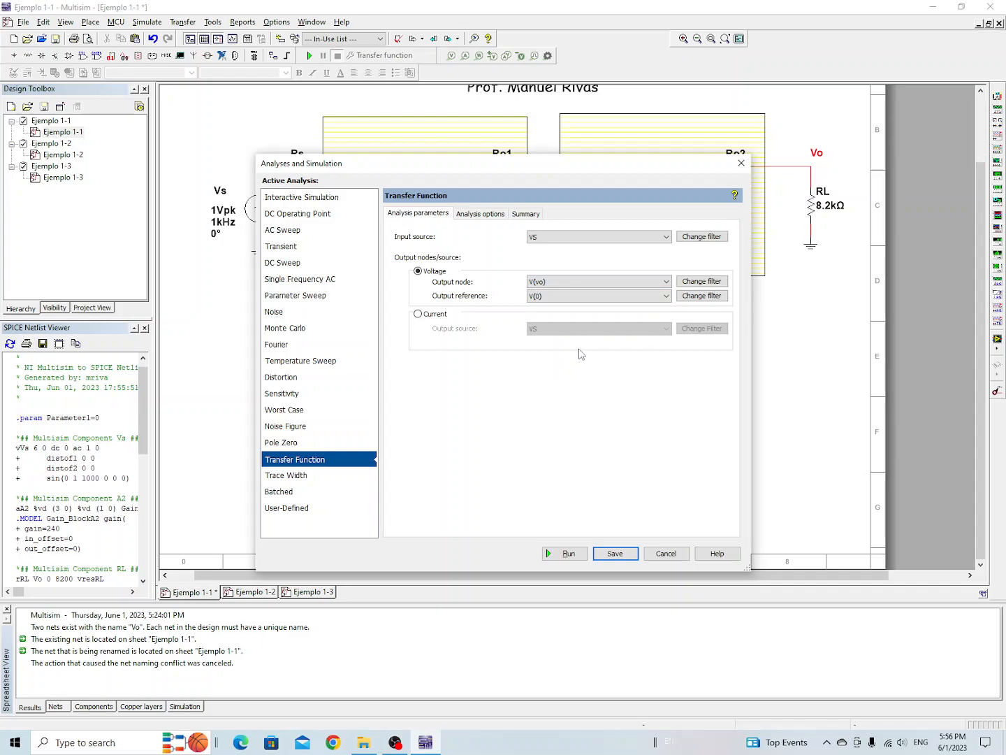
left_click(669, 241)
left_click(664, 248)
left_click(561, 552)
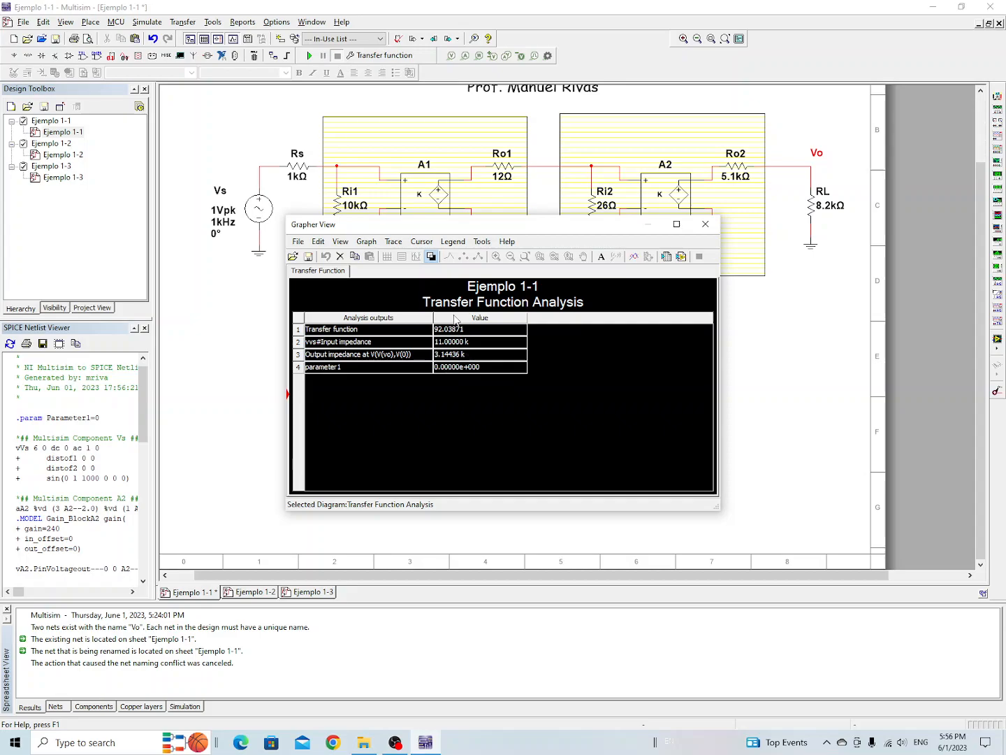
Switch the transfer function results from a black to a white background and close the Grapher View.
left_click(433, 257)
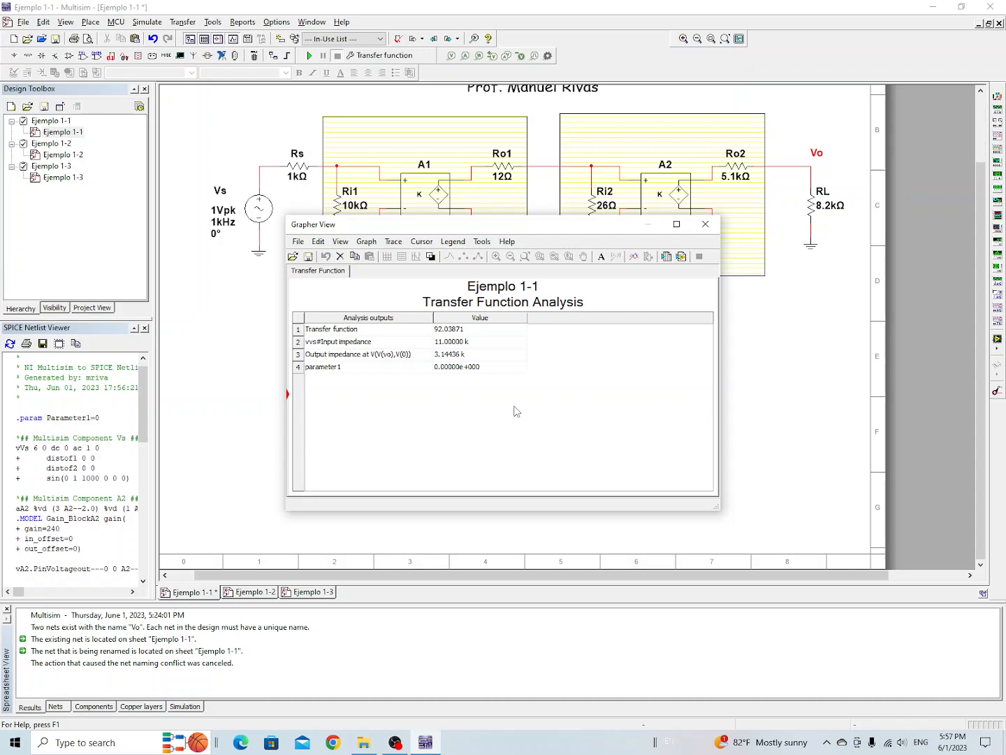
left_click(706, 224)
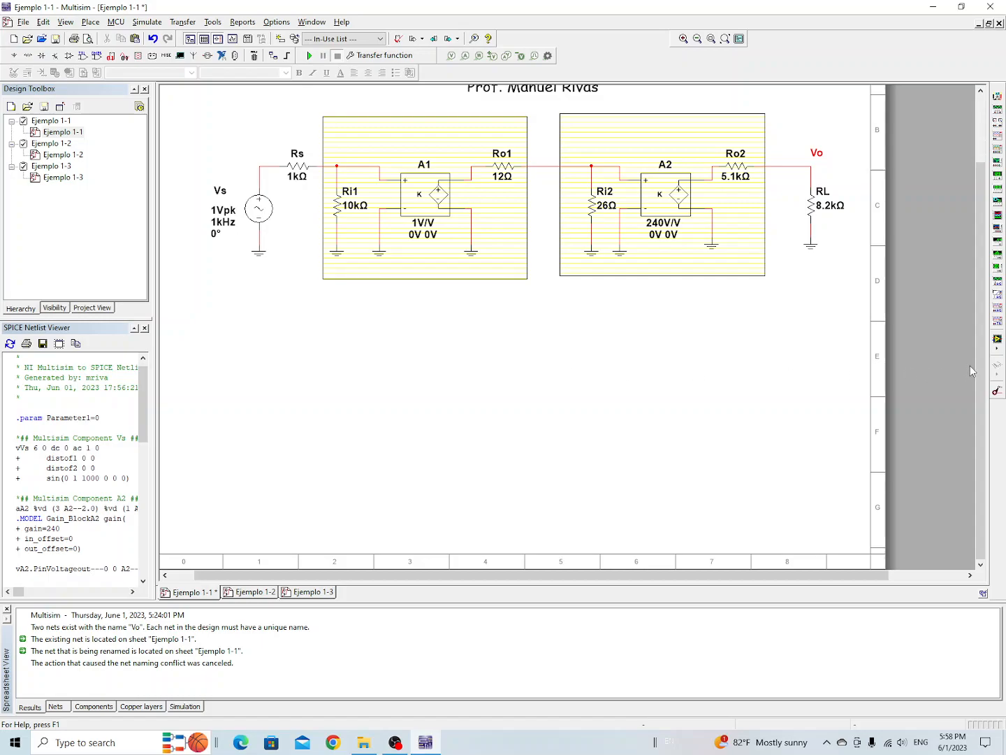
Save the Ejemplo 1-1 design.
left_click_drag(983, 368, 973, 281)
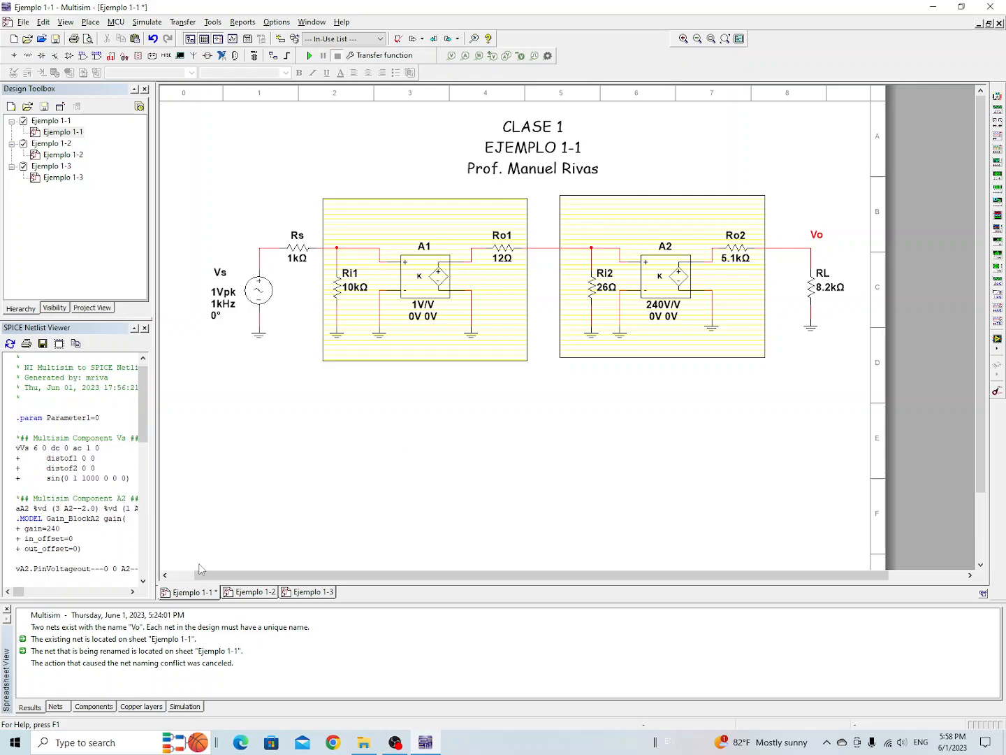
left_click(23, 21)
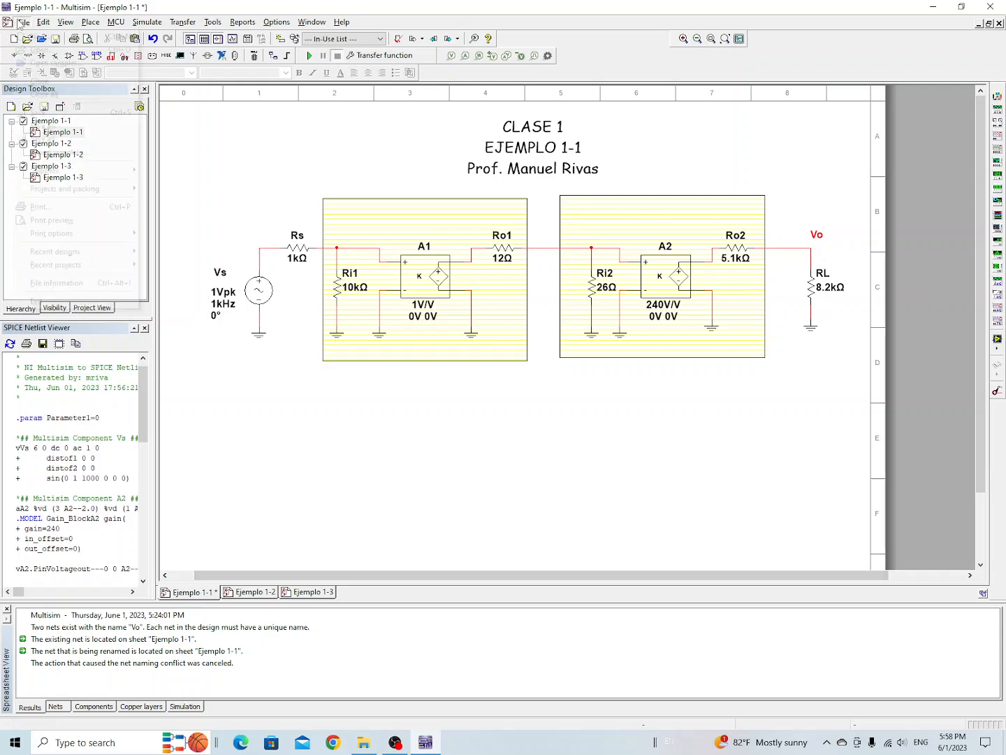
left_click(37, 111)
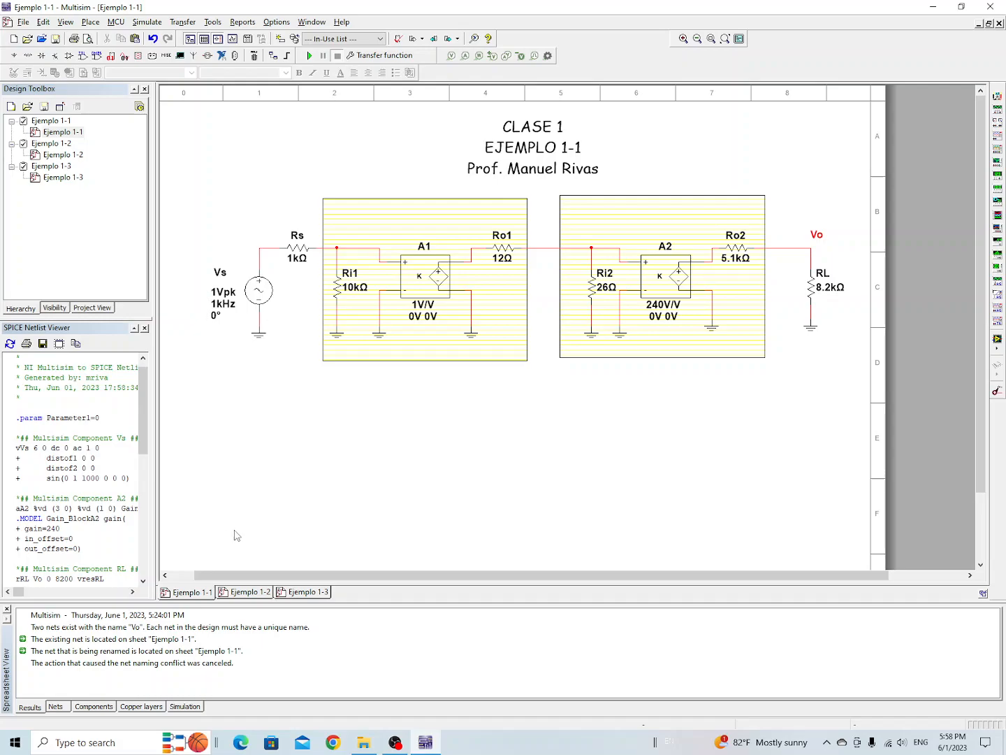
Open the Ejemplo 1-2 schematic and check the name settings of the output net joining RC2 and RL, leaving them unchanged.
left_click(248, 593)
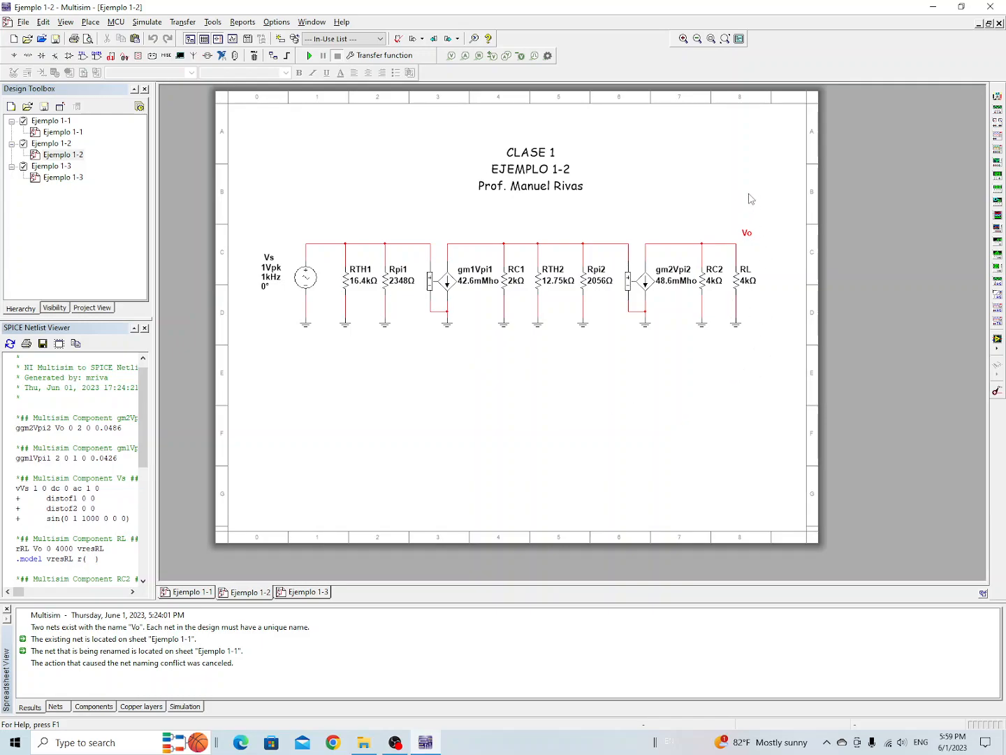
double_click(723, 244)
left_click(510, 274)
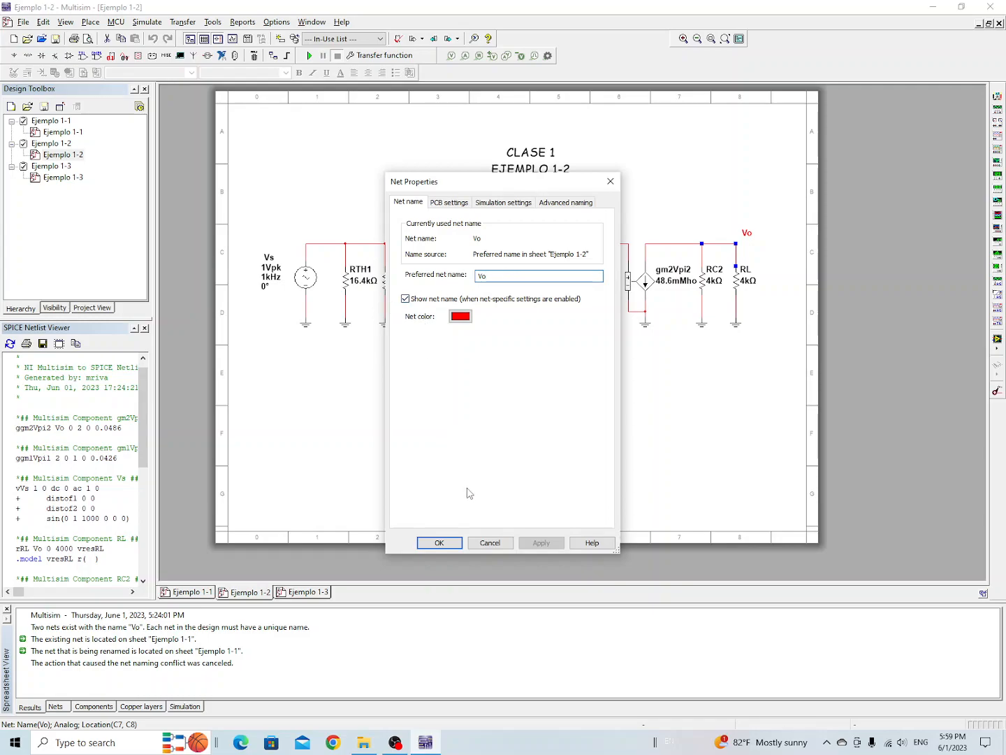
left_click(488, 543)
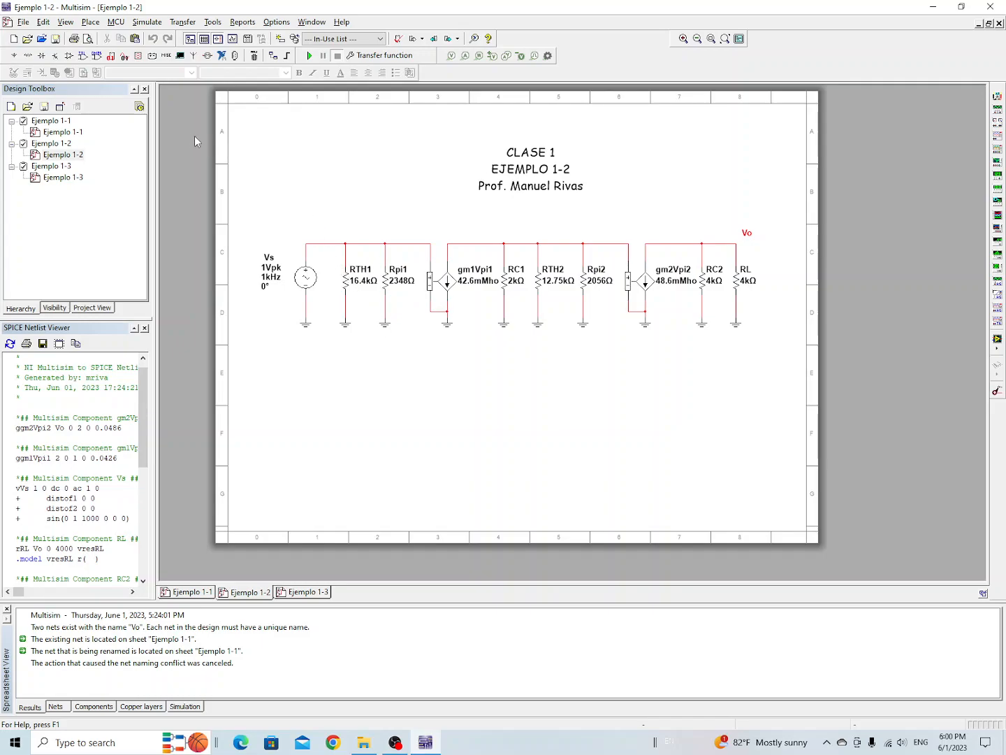
Place a VOLTAGE_CONTROLLED_CURRENT_SOURCE from the controlled current sources family in the empty area beneath gm1Vpi1.
left_click(14, 57)
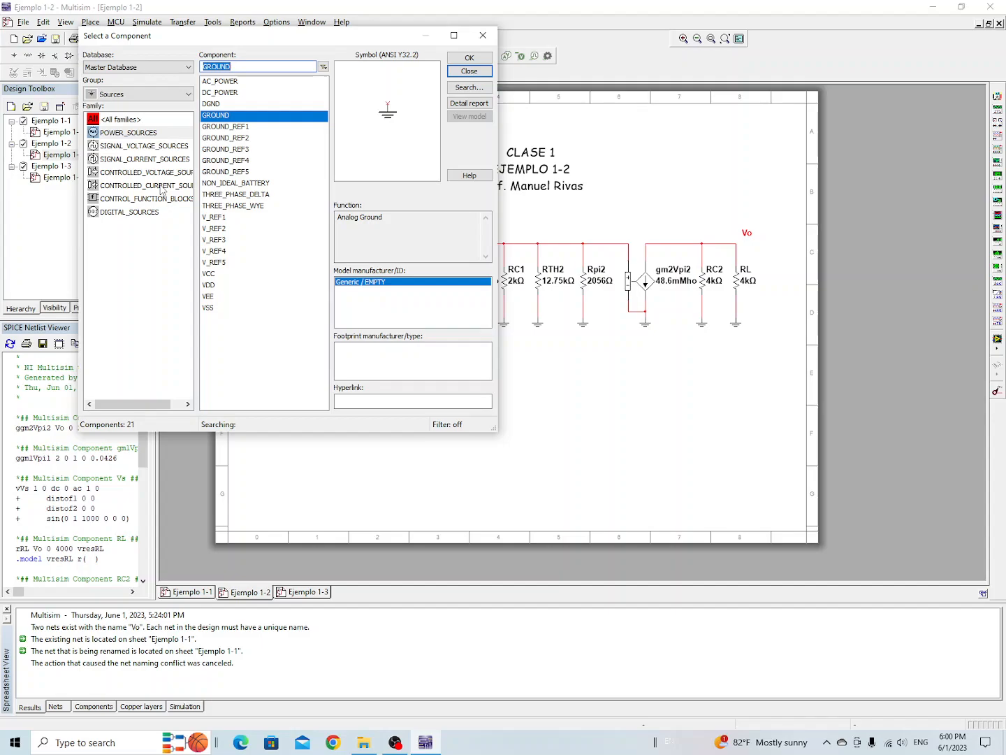
left_click(162, 187)
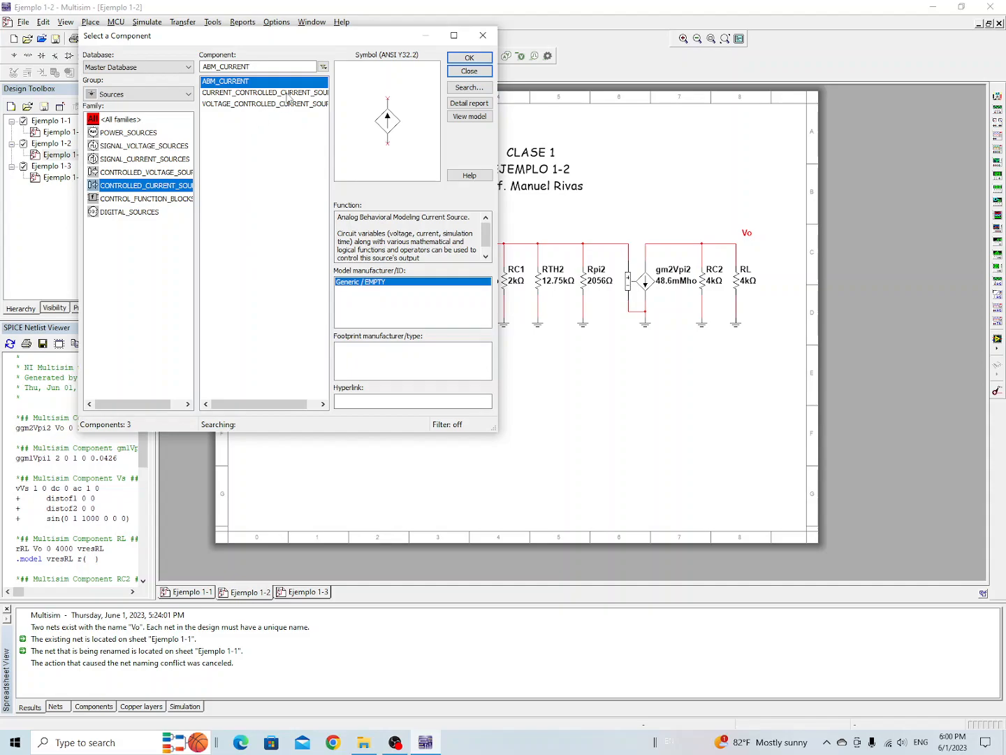
left_click(251, 103)
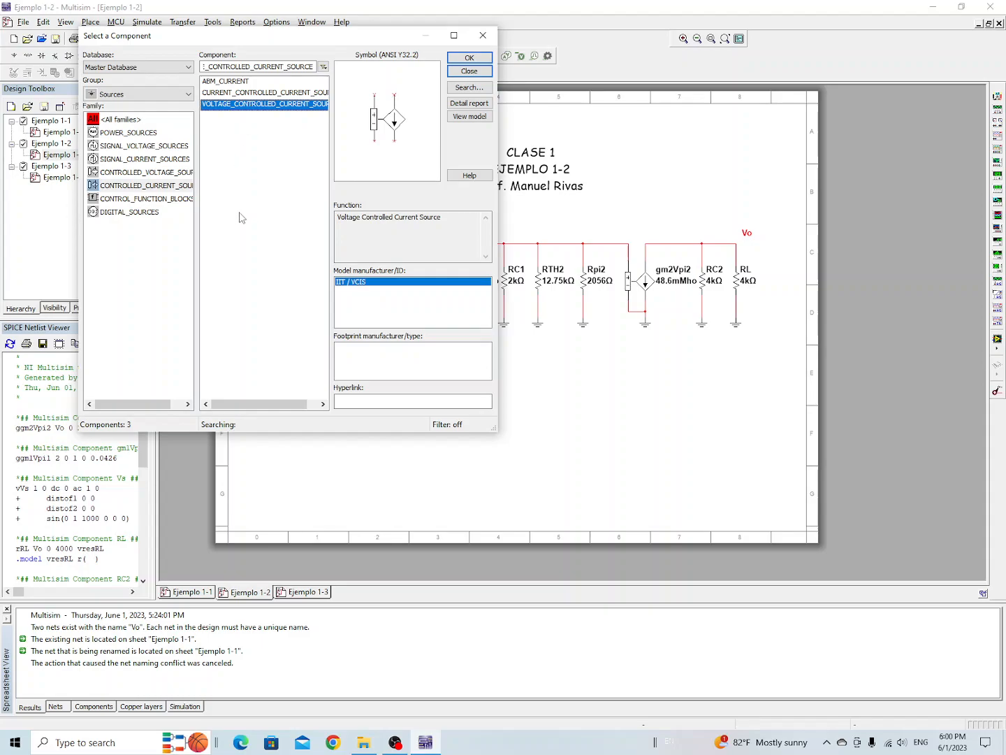
left_click(469, 60)
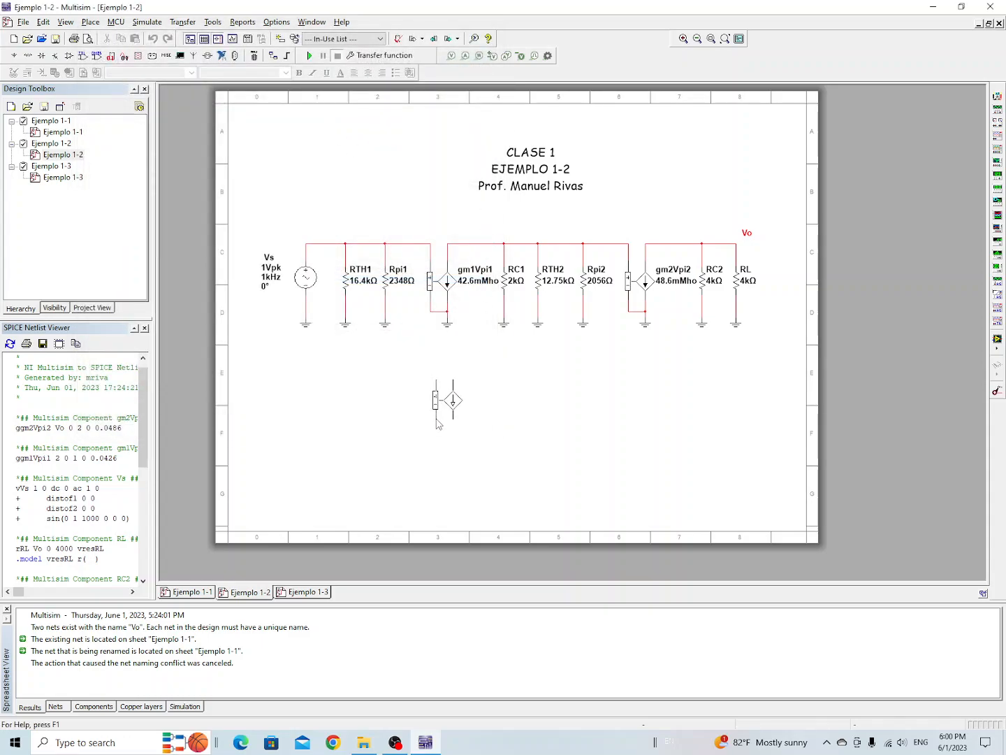
left_click(437, 423)
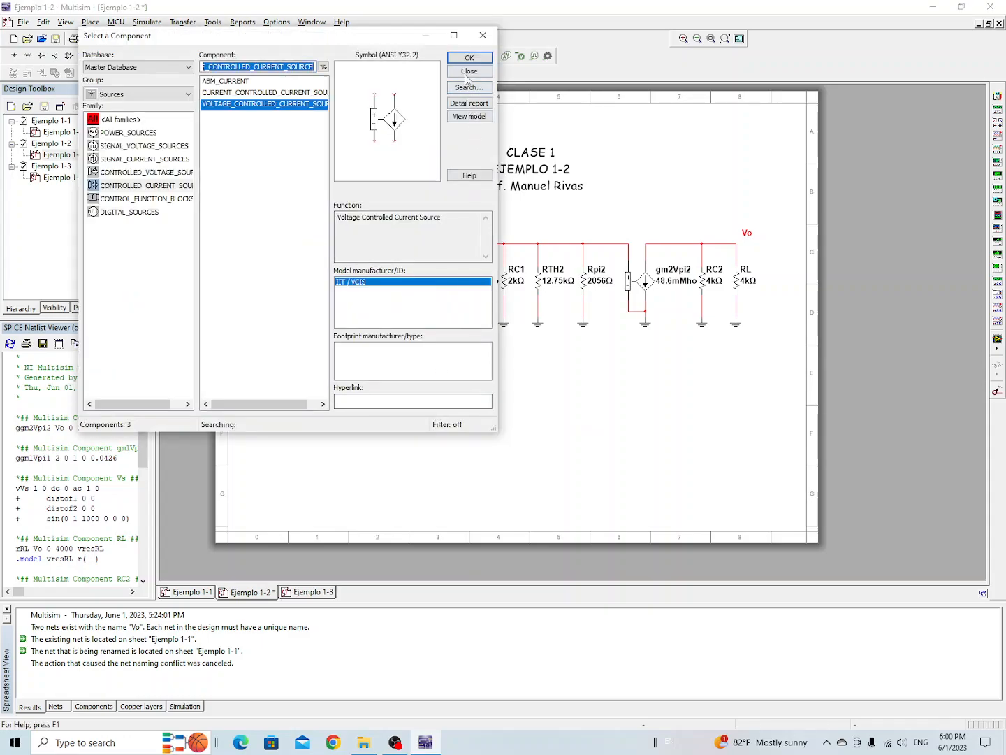
left_click(466, 72)
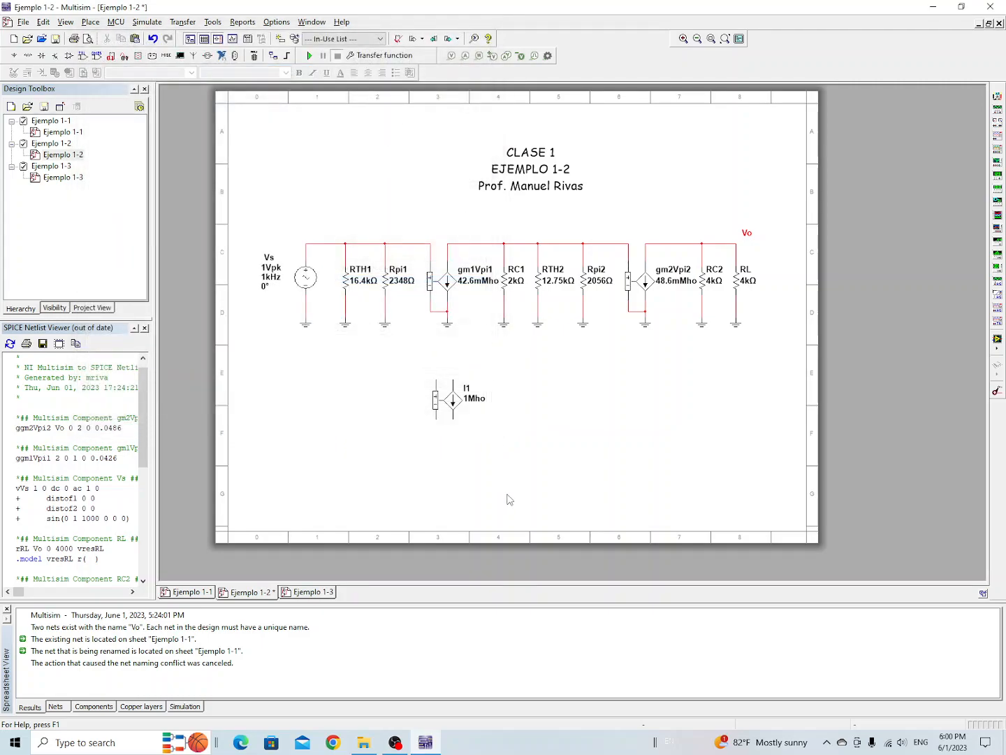
Set the new voltage-controlled current source's transconductance to 42.6m Mho.
double_click(454, 402)
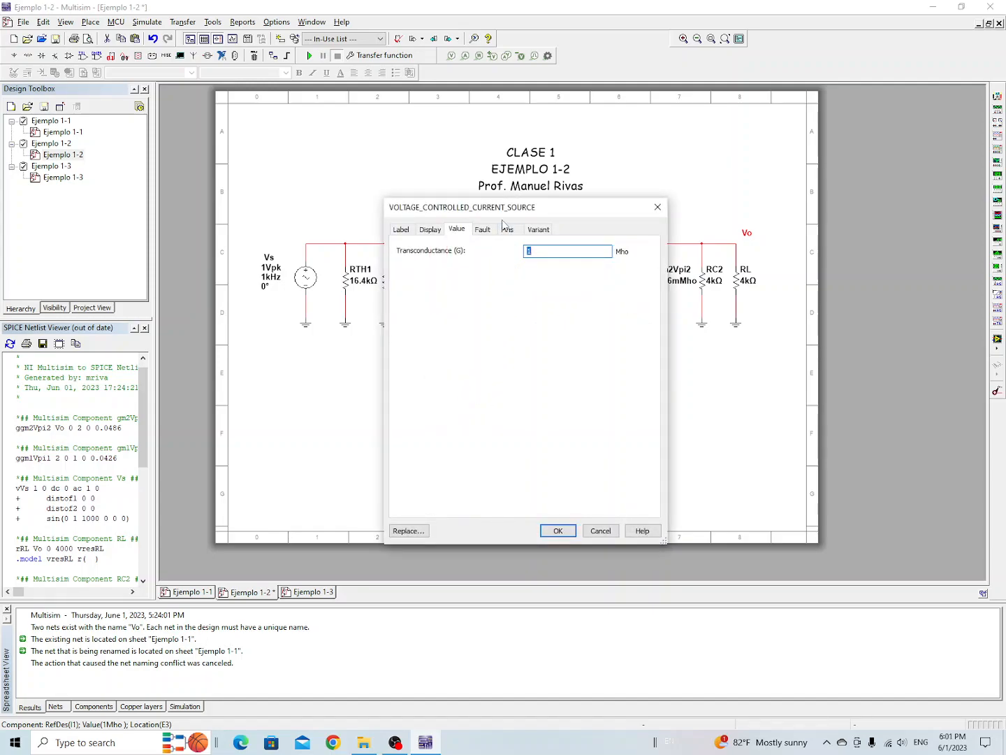
left_click_drag(502, 211, 574, 213)
left_click(616, 253)
left_click_drag(616, 253, 595, 254)
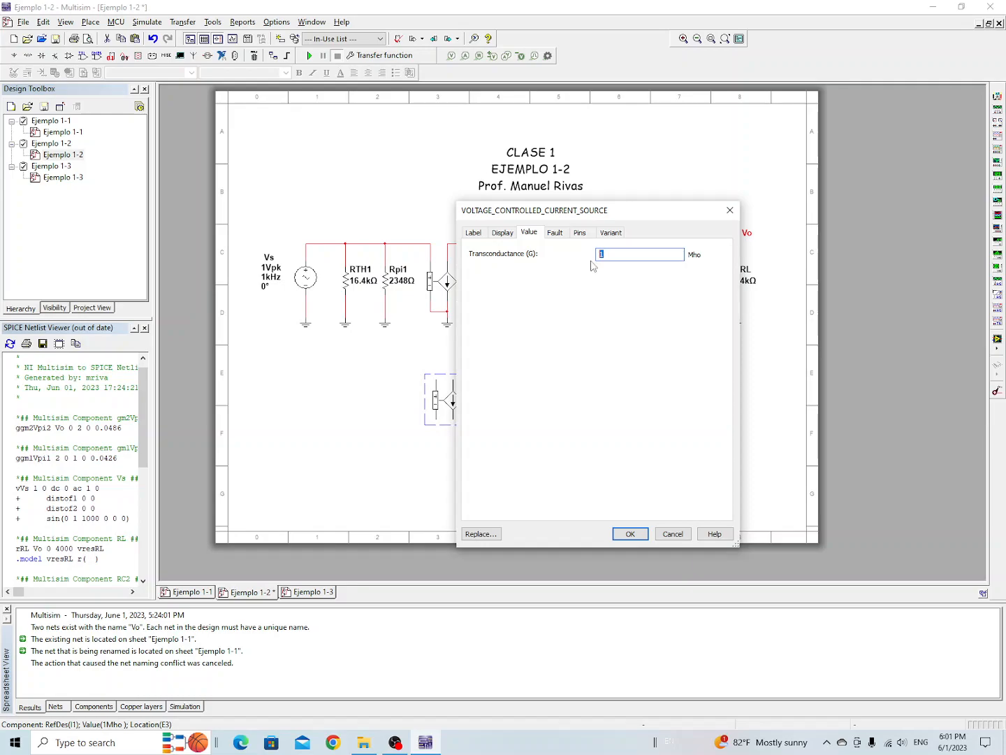
type("42.6m")
left_click(631, 534)
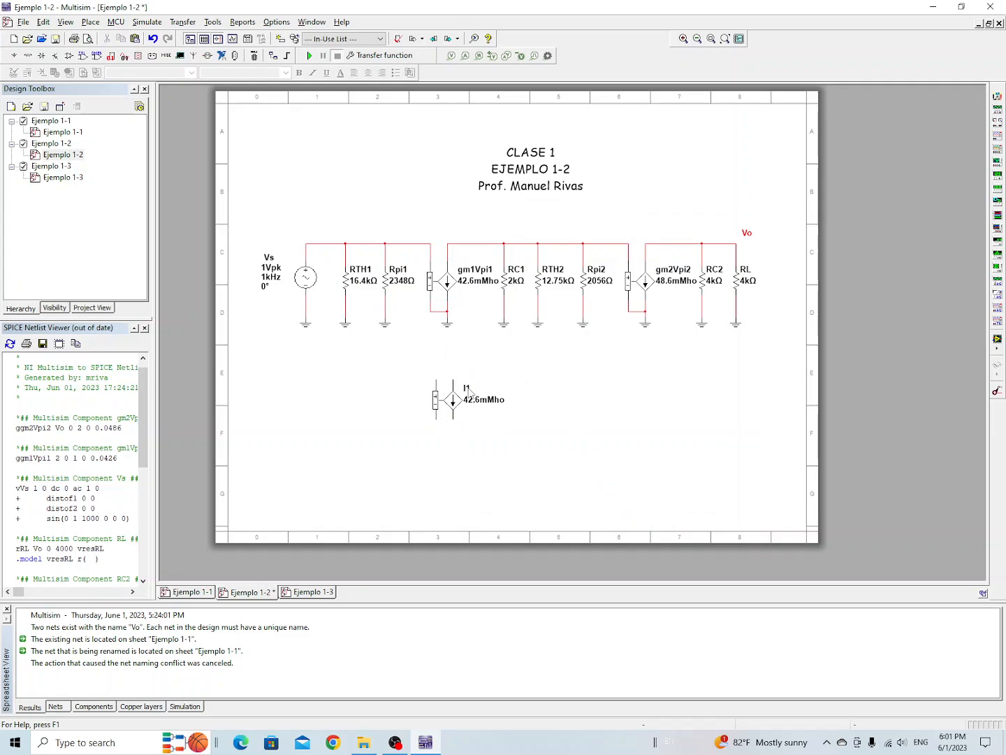
Try gm1Vpi1 as the new source's RefDes, and set it to gm1Vpi3 instead.
double_click(469, 392)
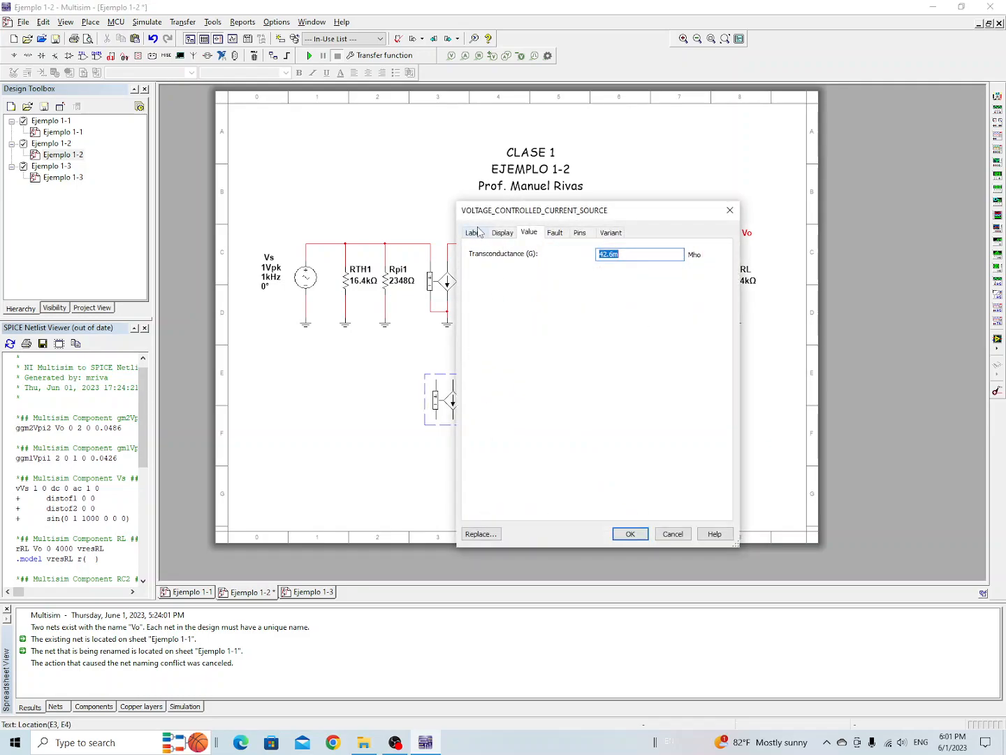
left_click(474, 233)
left_click_drag(489, 269, 471, 275)
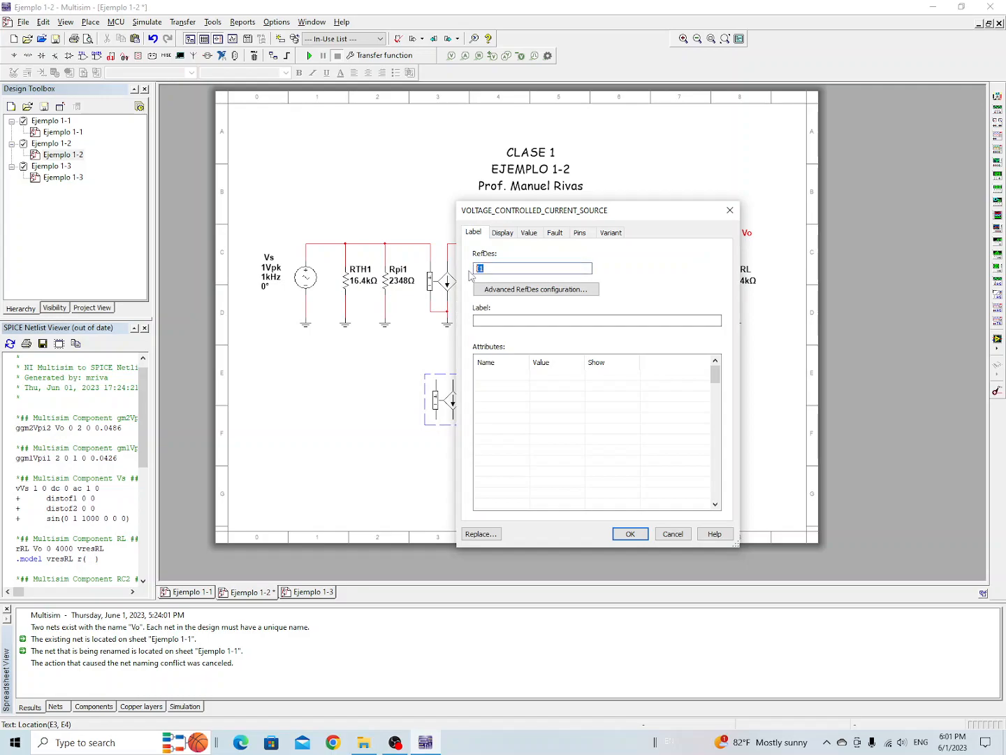
type("gm1Vpi1")
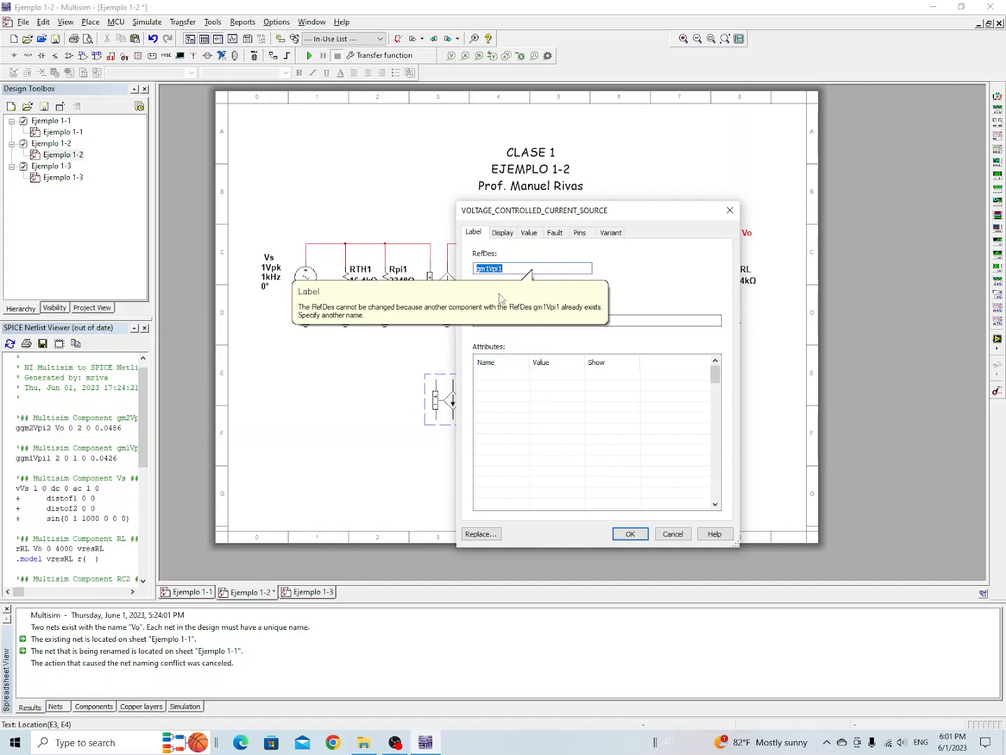
left_click(512, 267)
key("BackSpace")
type("3")
key("Return")
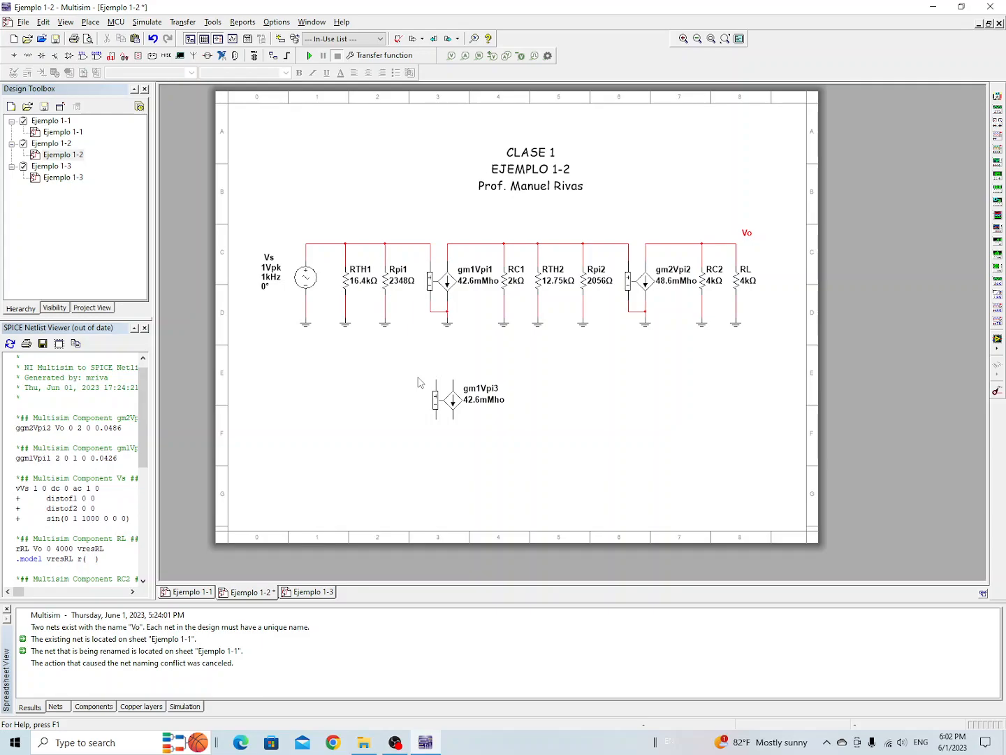
Place a CURRENT_CONTROLLED_CURRENT_SOURCE from the controlled current sources family and position it directly beneath gm1Vpi3.
left_click(14, 56)
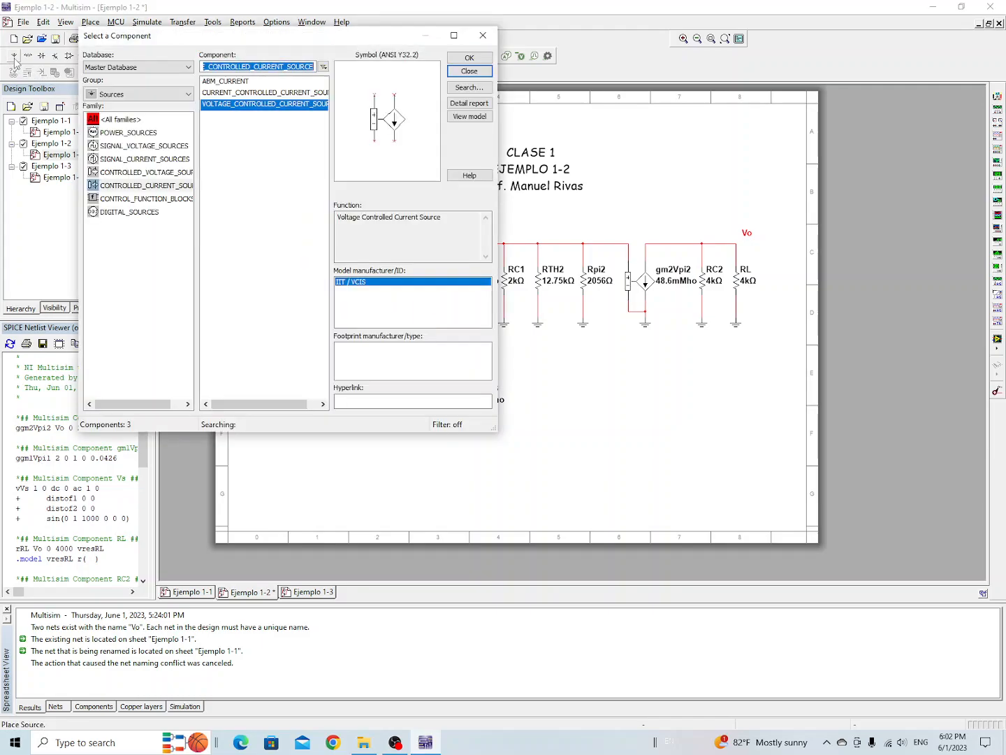
left_click(123, 185)
left_click(239, 95)
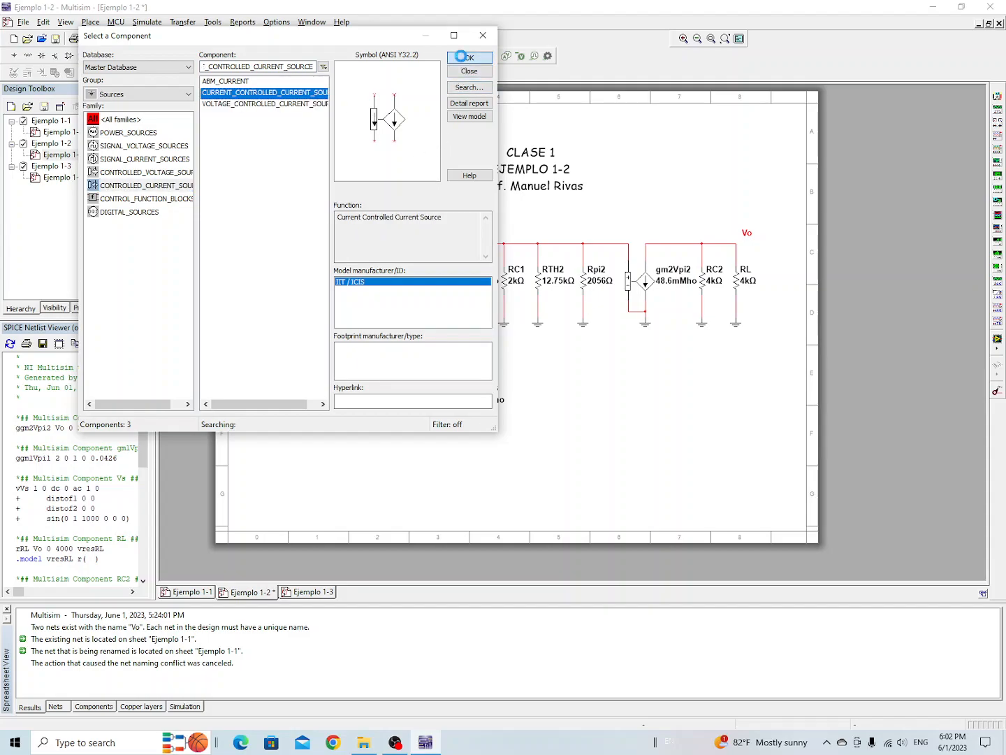
left_click(470, 57)
left_click(559, 428)
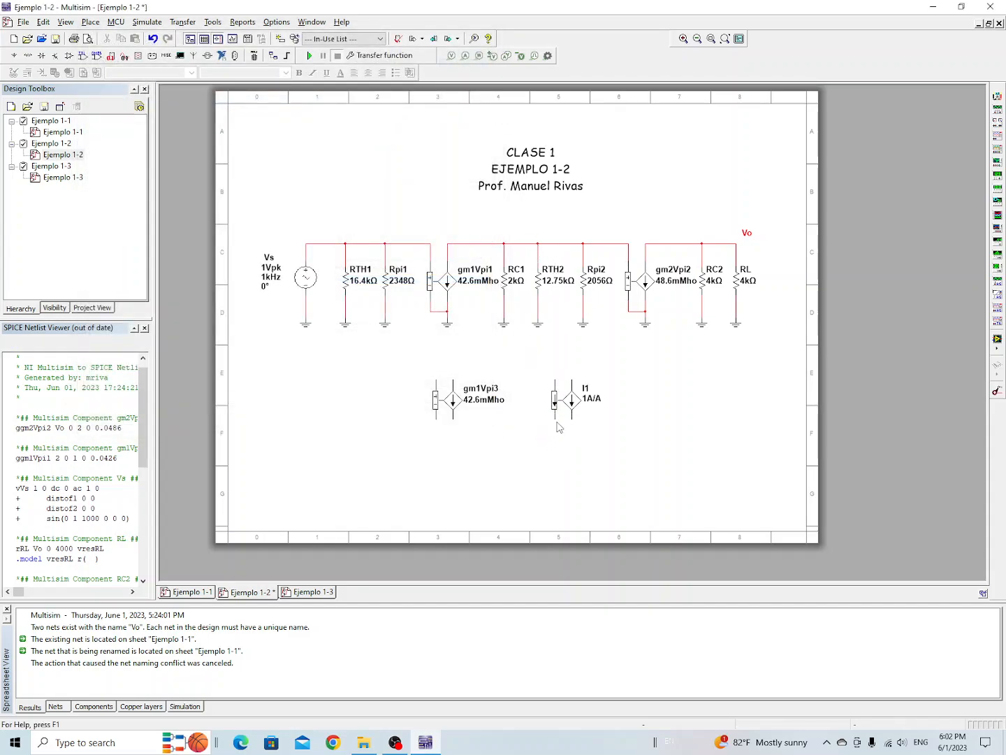
left_click(469, 72)
left_click(572, 409)
key("ctrl+c")
key("ctrl+v")
left_click_drag(506, 463, 451, 478)
left_click(387, 439)
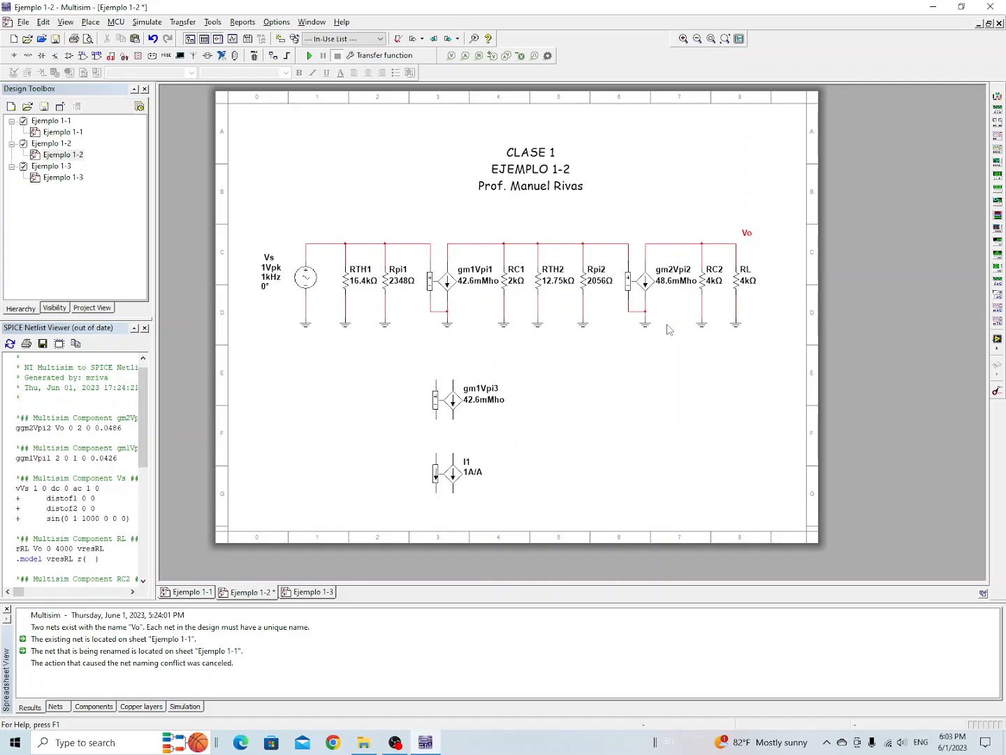
Delete the current-controlled current source beneath gm1Vpi3.
left_click(456, 474)
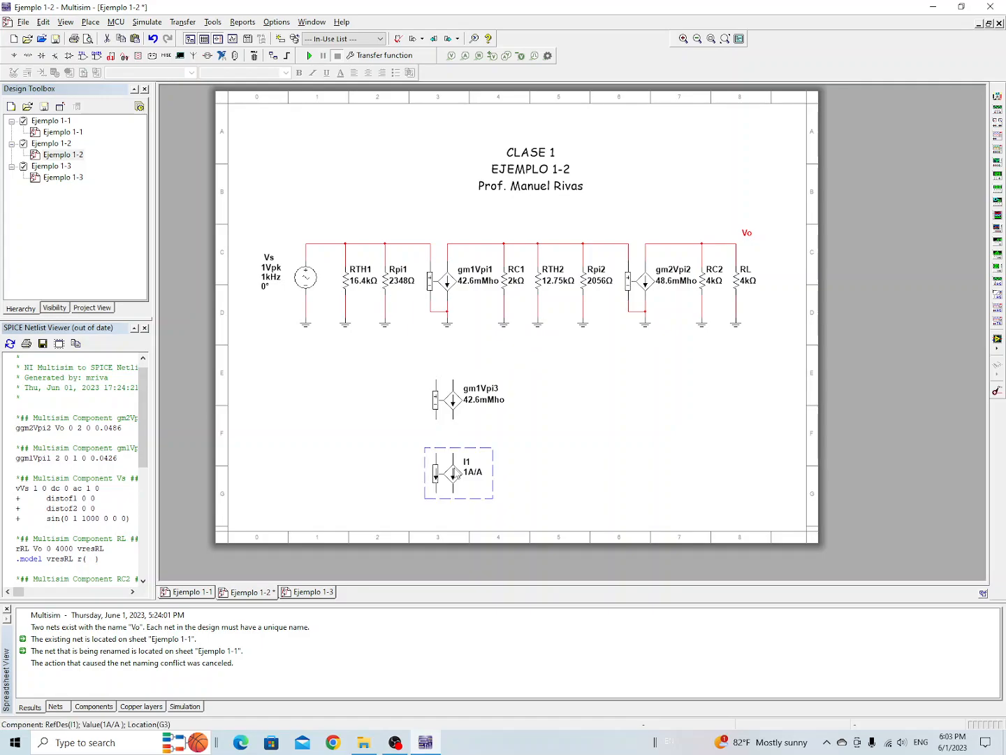
key("Delete")
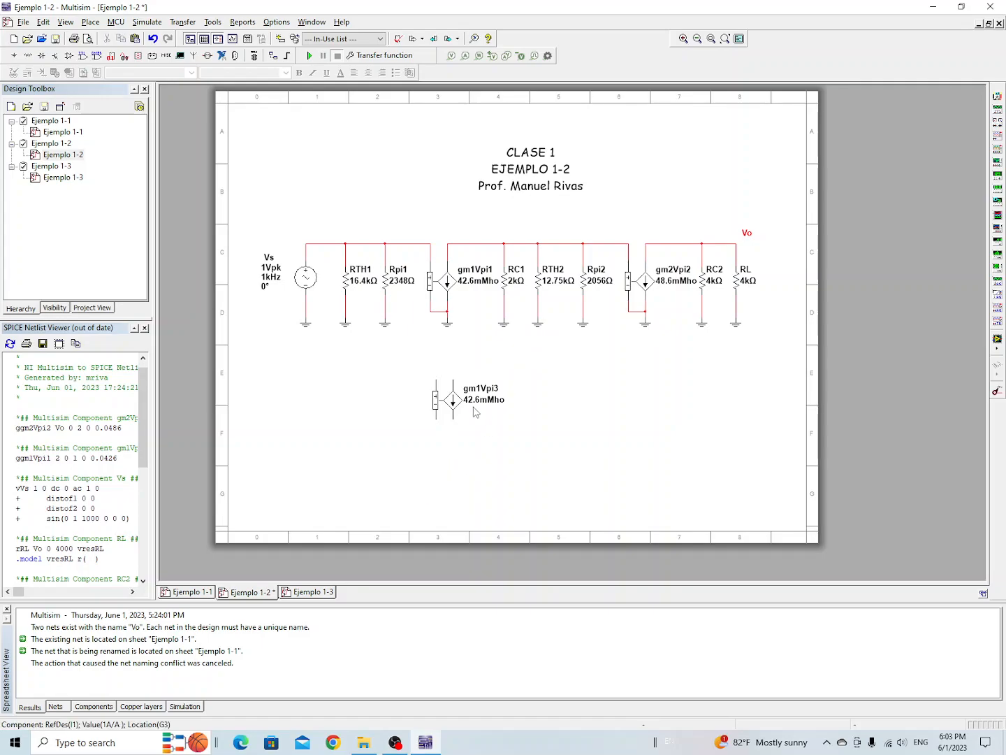
Delete the gm1Vpi3 voltage-controlled current source from the Ejemplo 1-2 schematic.
left_click(471, 410)
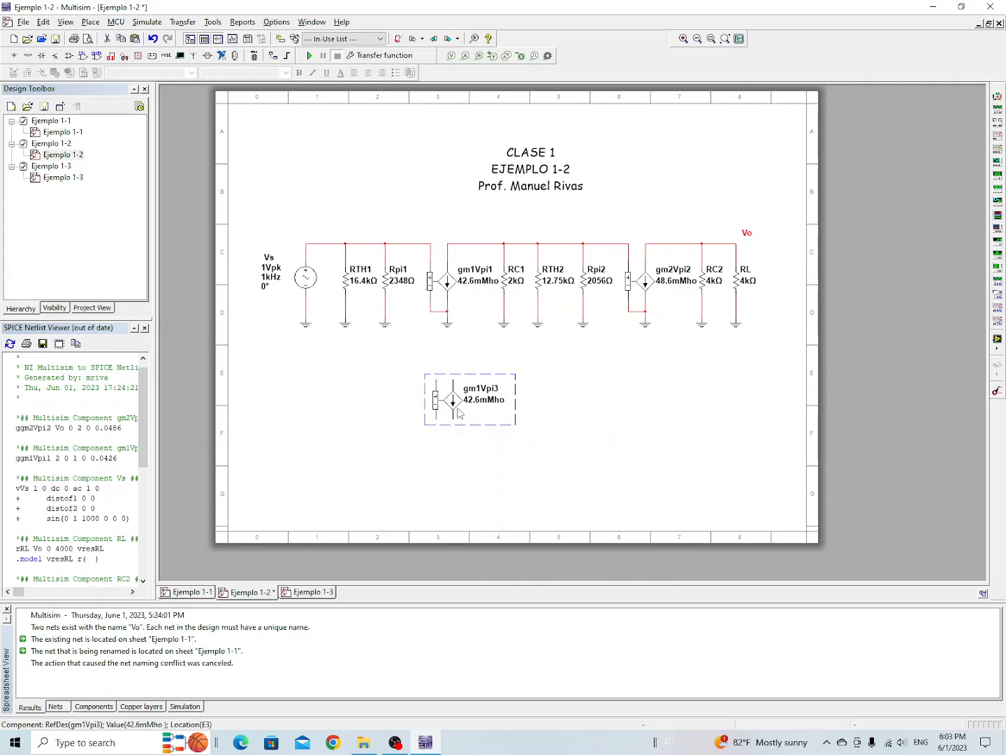
key("Delete")
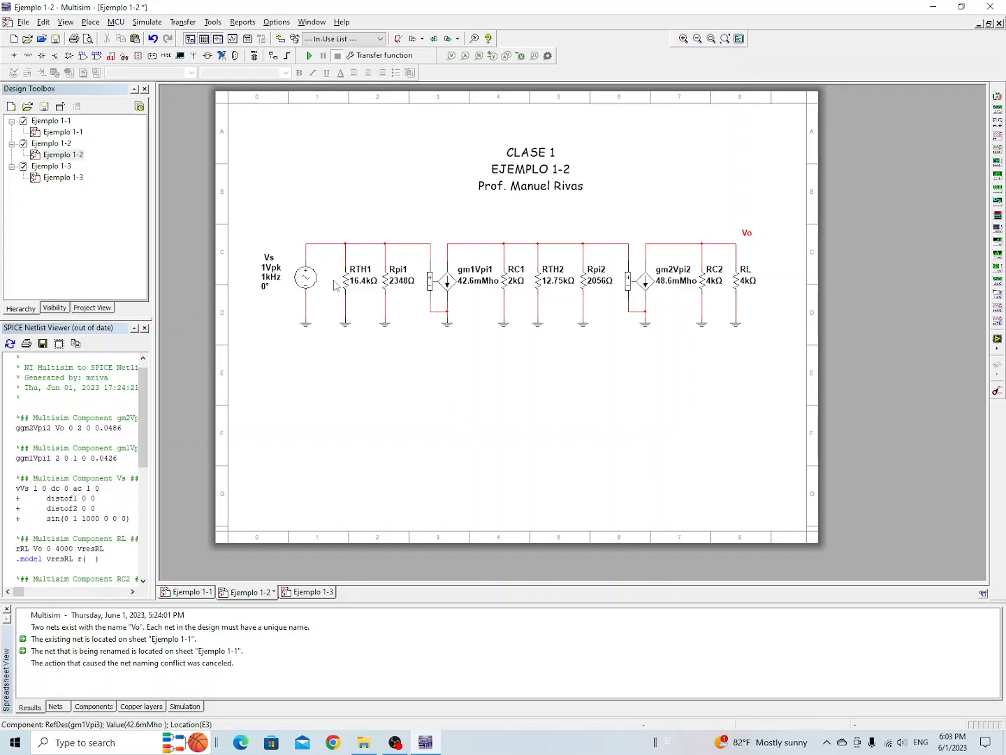
Run a Transfer Function analysis of Ejemplo 1-2 from source VS to output node V(vo), and show the results on a white background.
left_click(140, 22)
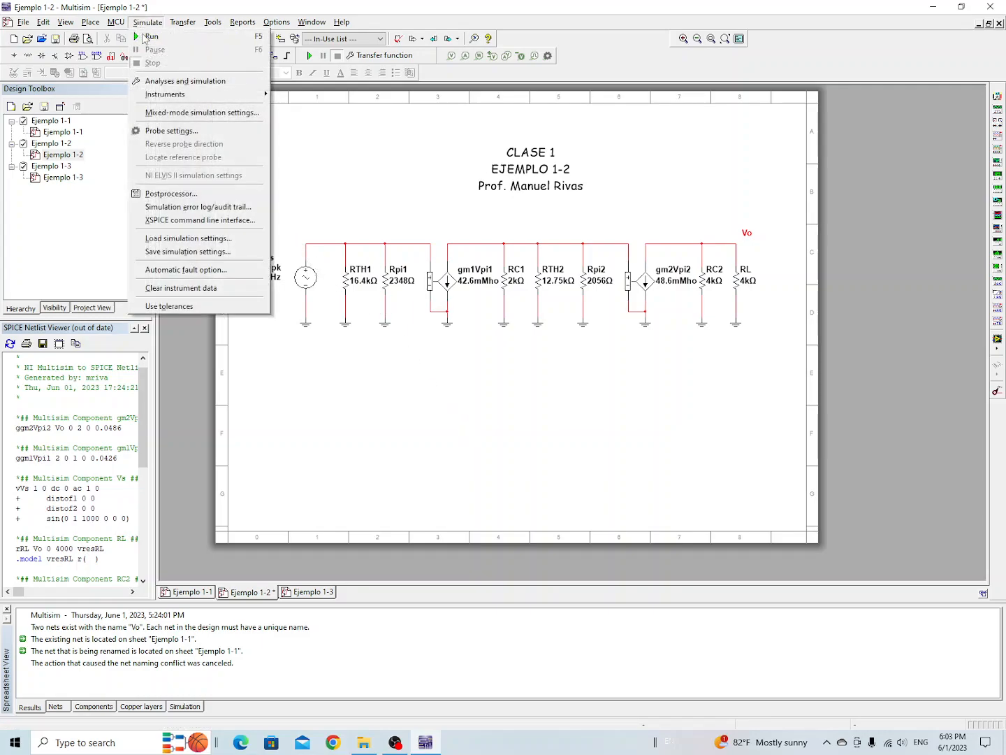
left_click(185, 82)
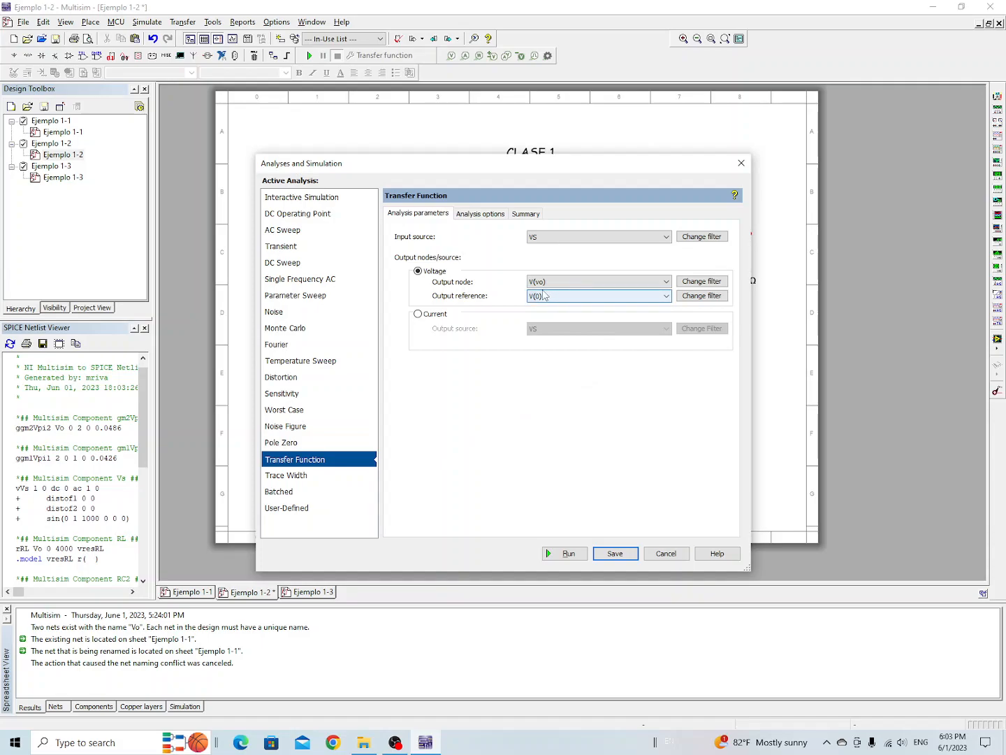
left_click(665, 282)
left_click(665, 282)
left_click(668, 241)
left_click(670, 240)
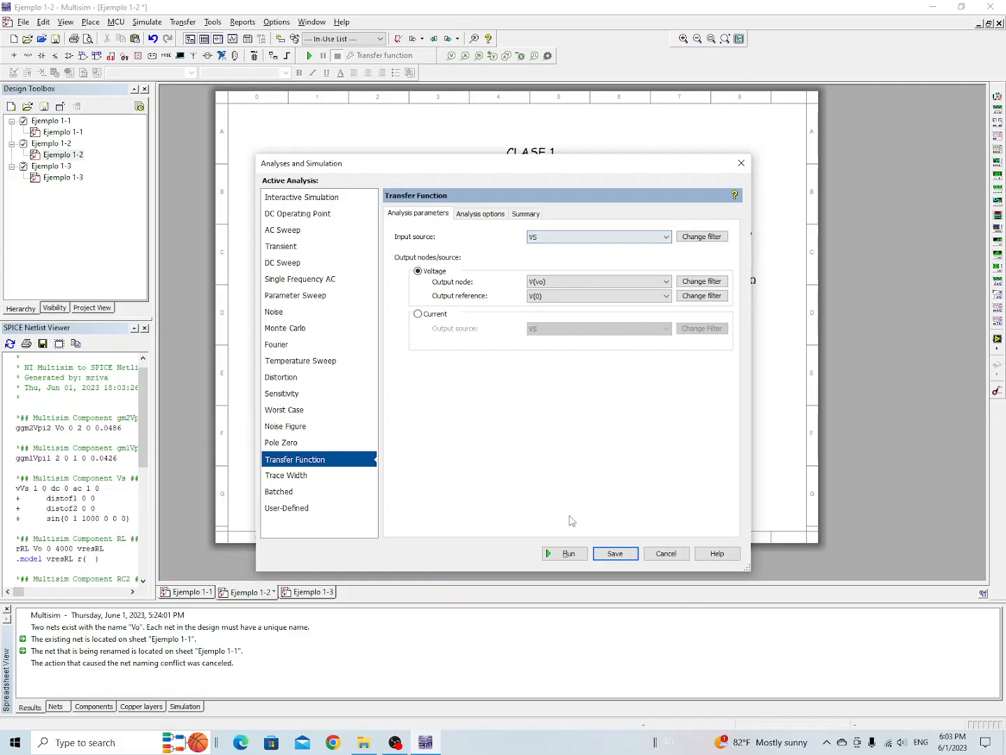
left_click(566, 554)
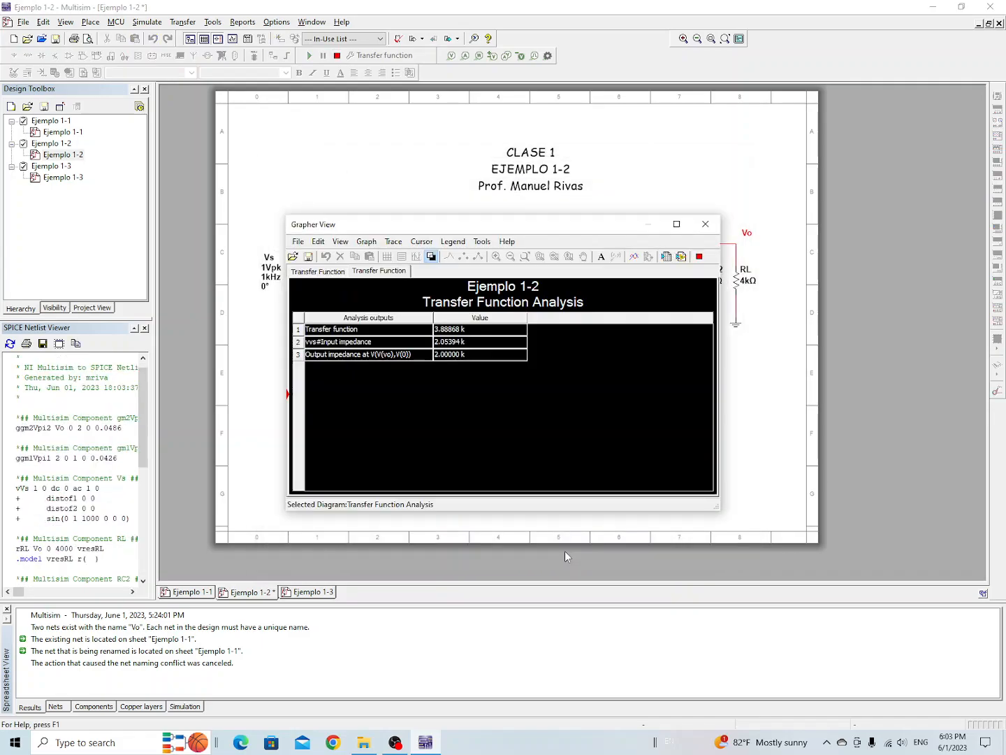
left_click(433, 257)
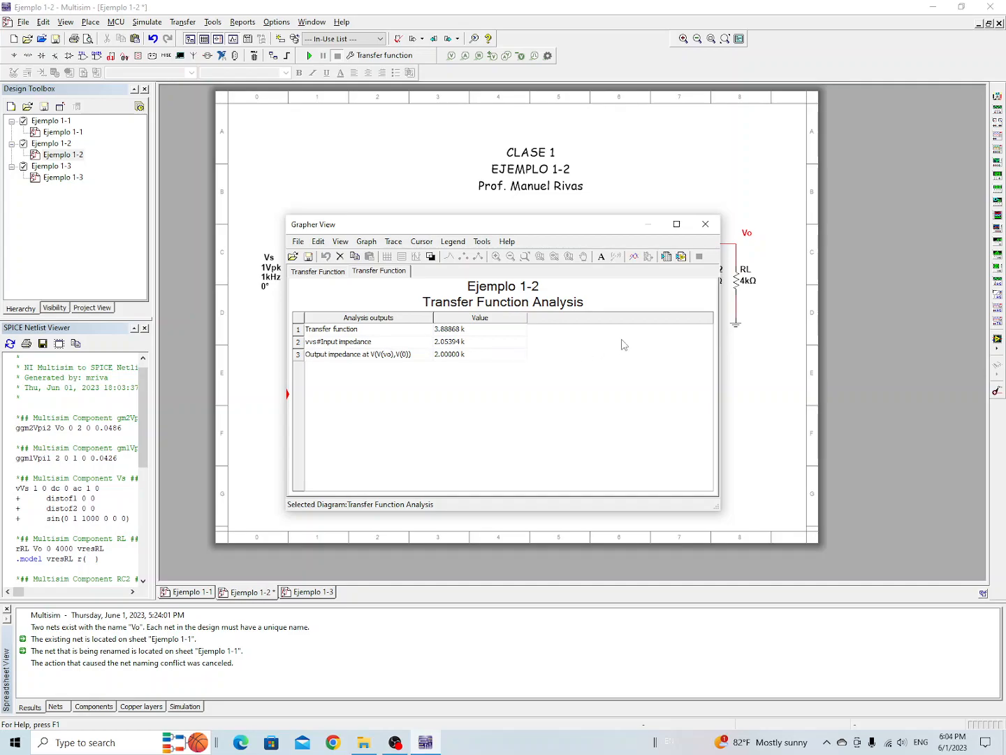
Close the Ejemplo 1-2 analysis results and save the design.
left_click(705, 225)
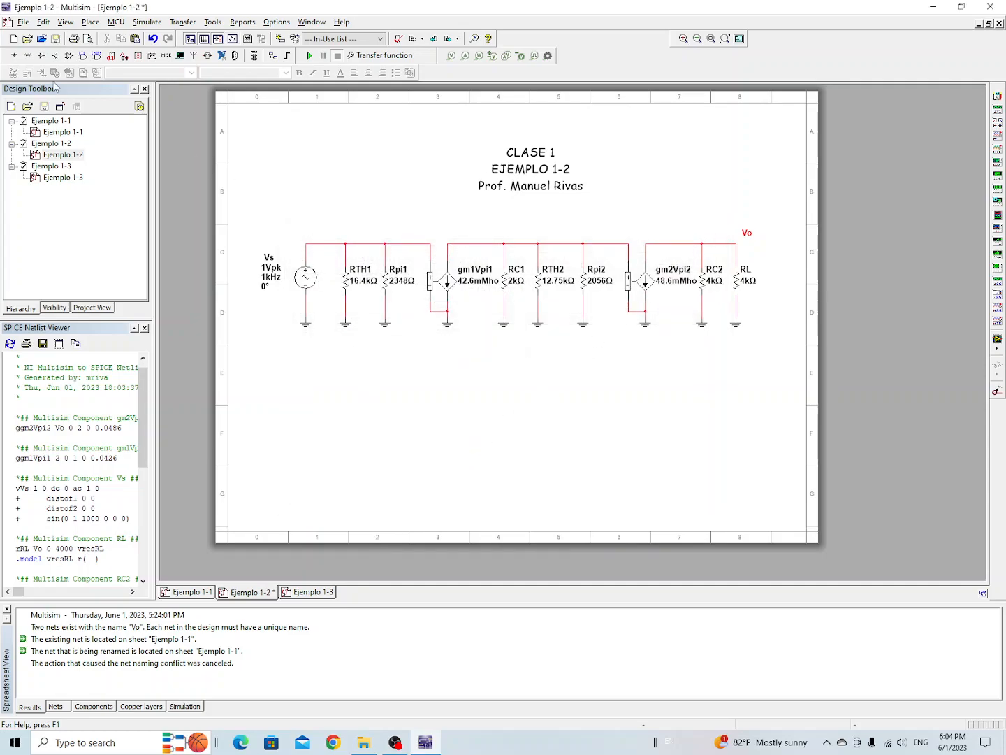
left_click(23, 22)
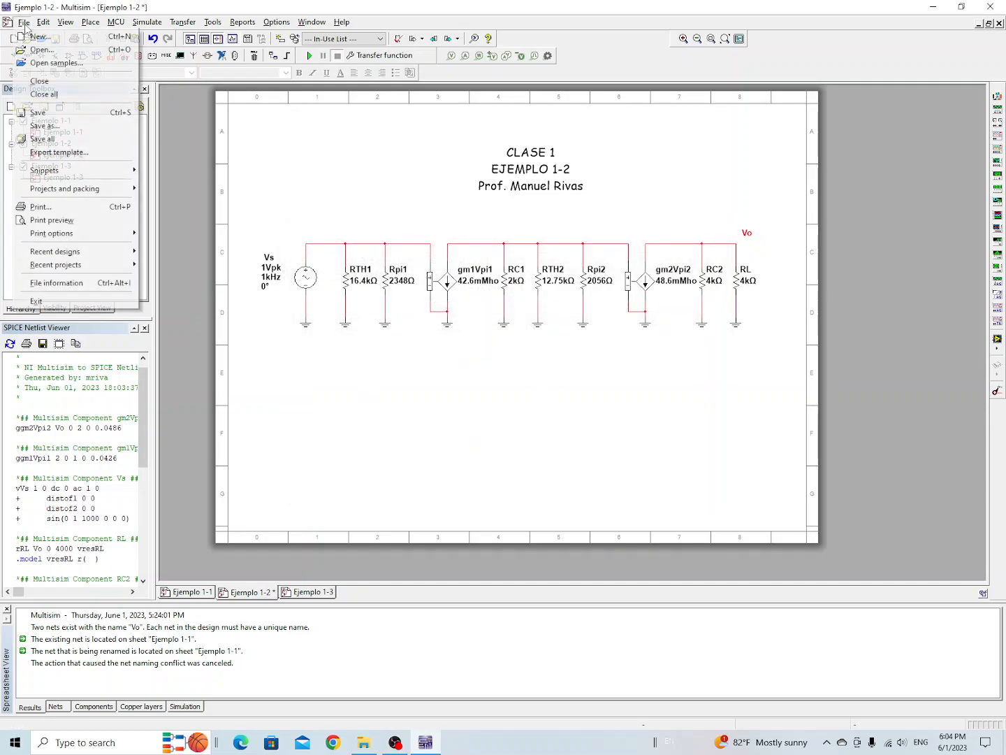
left_click(38, 112)
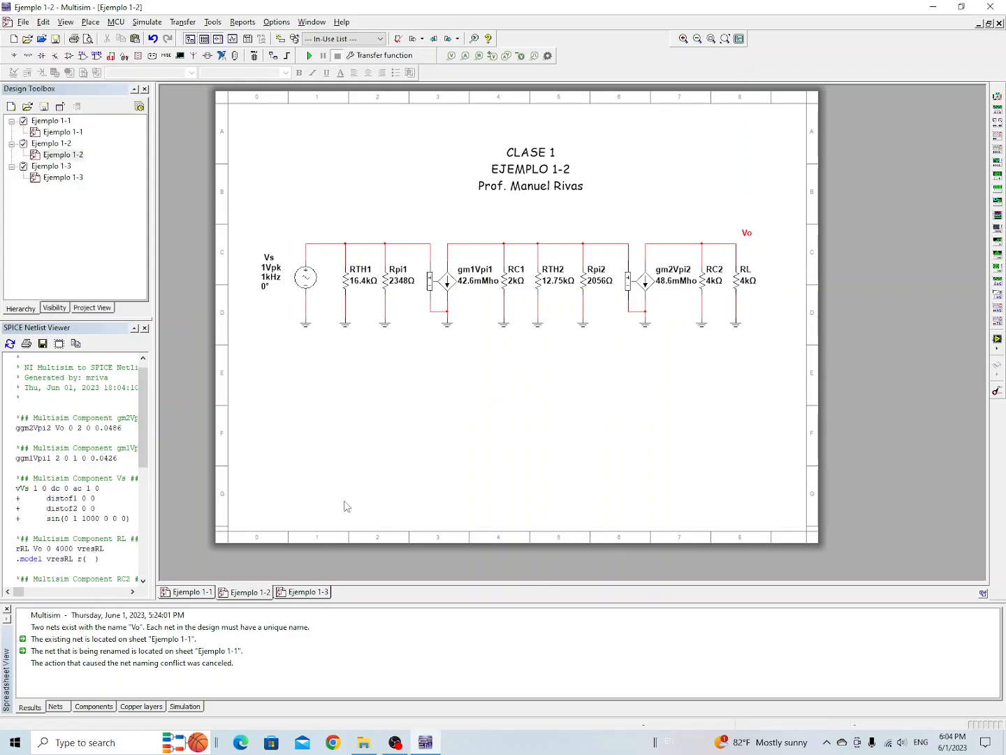
Switch to the Ejemplo 1-3 schematic and move the Vo net label to just above the load resistor RL.
left_click(308, 594)
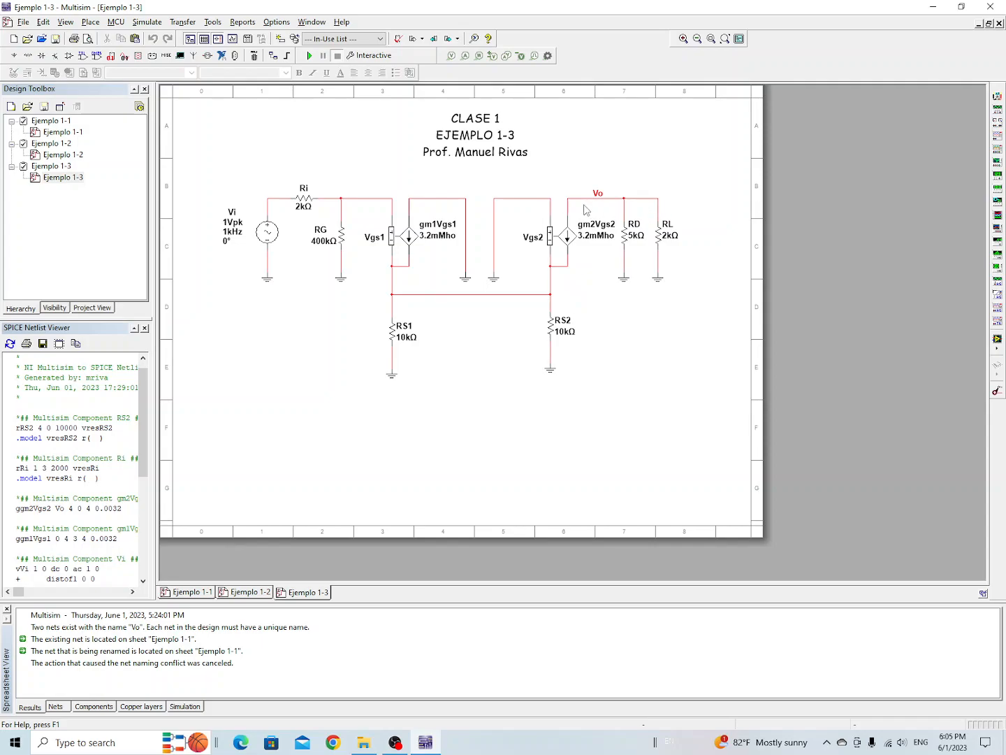
left_click_drag(597, 198, 666, 191)
left_click(655, 298)
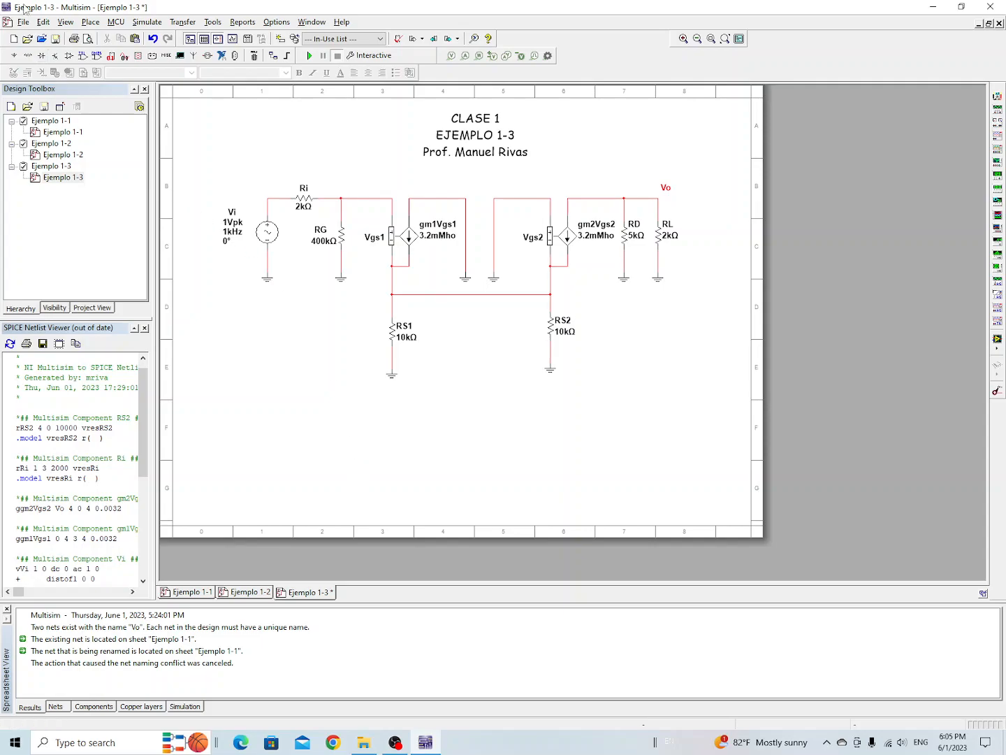
Run a Transfer Function analysis of Ejemplo 1-3 from source VI to output node V(vo), and show the results on a white background.
left_click(139, 22)
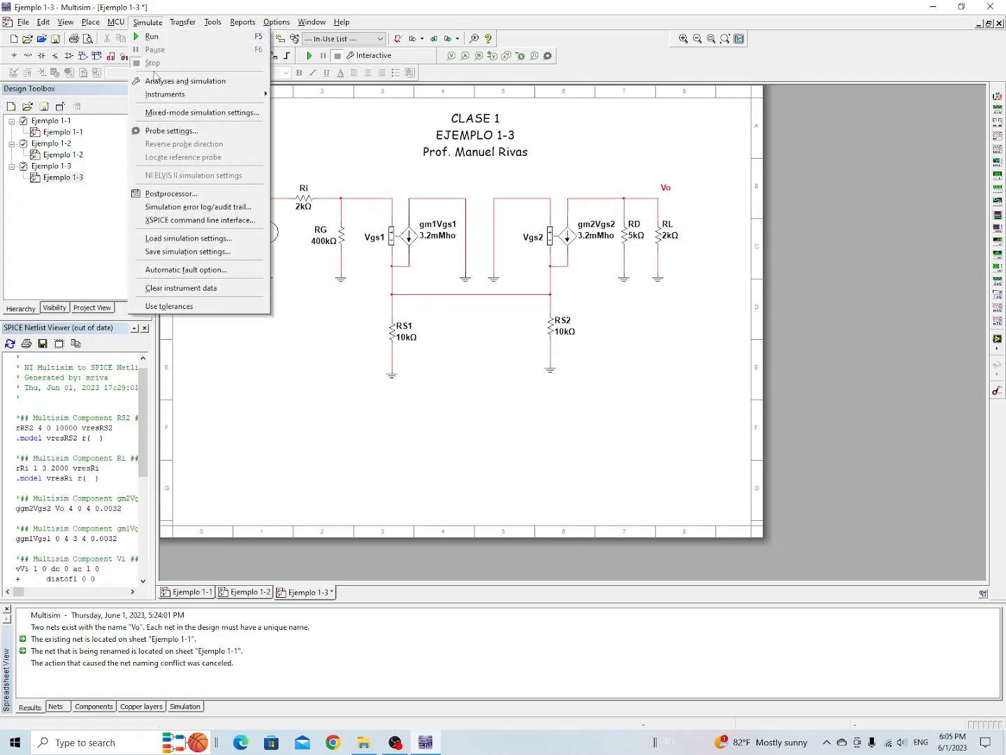
left_click(183, 82)
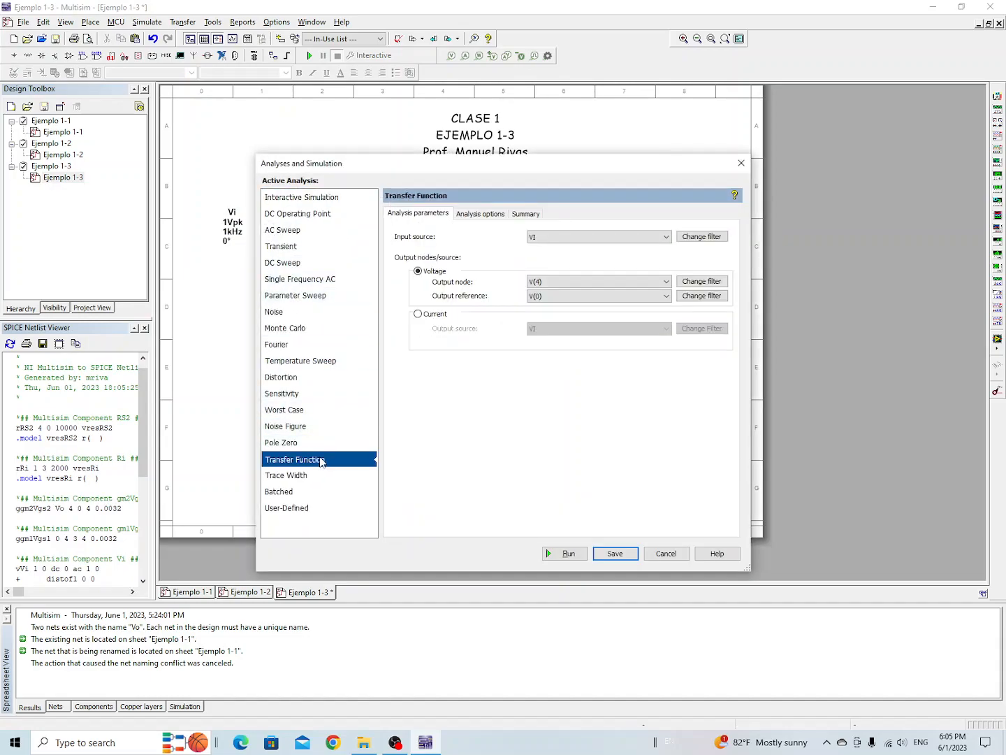
left_click(667, 282)
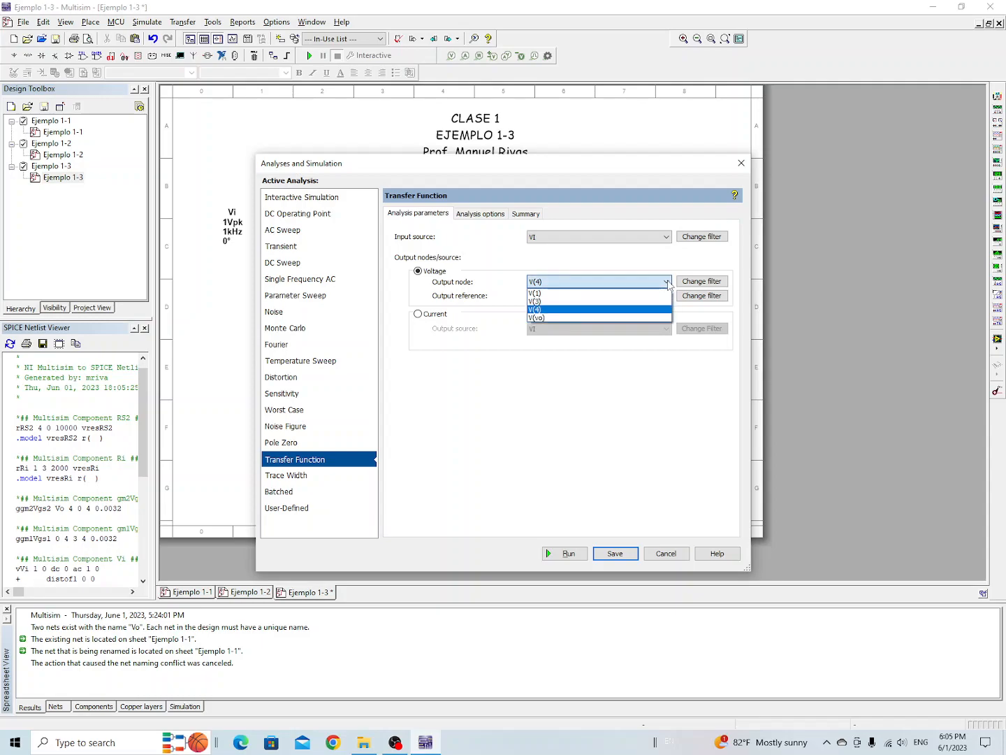
left_click(618, 318)
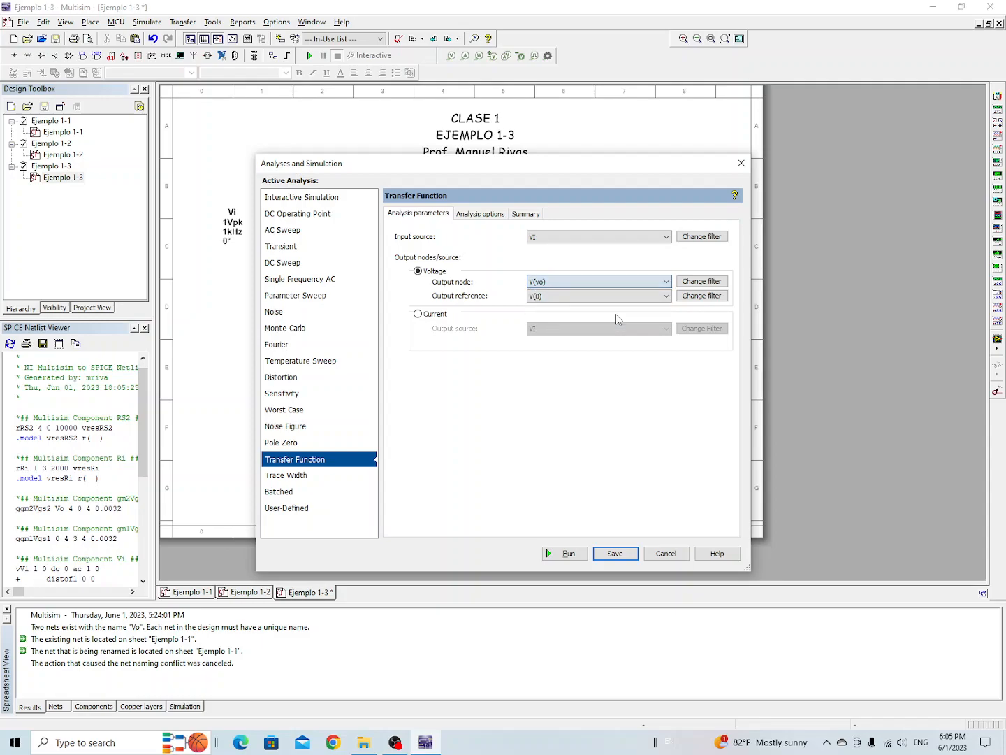
left_click(667, 239)
left_click(669, 241)
left_click(568, 553)
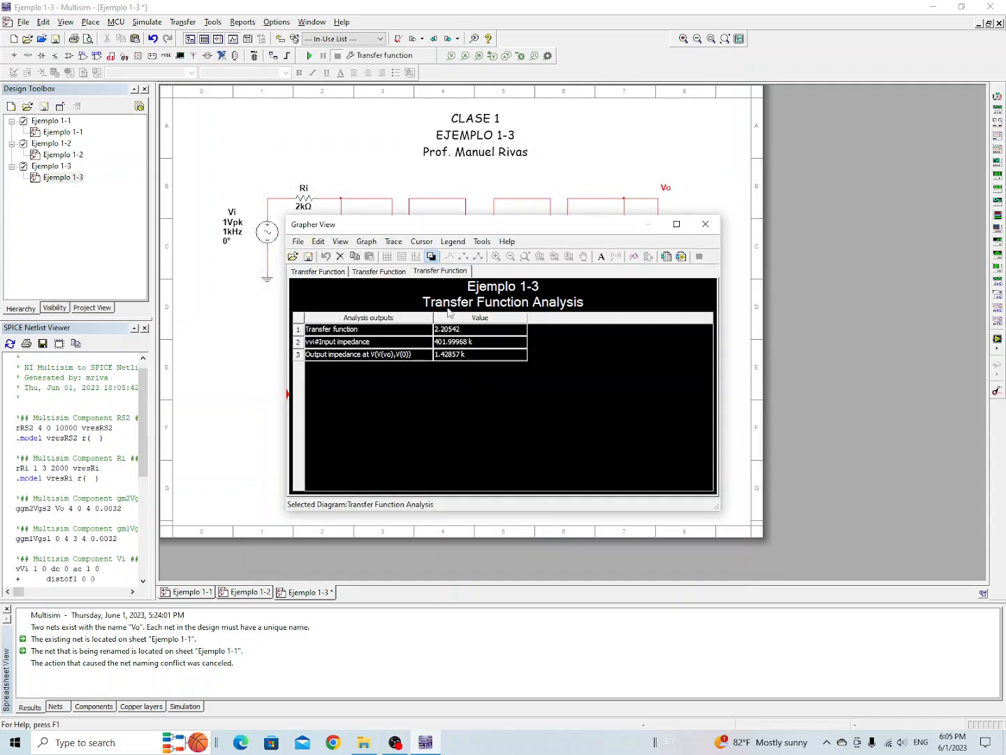
left_click(432, 256)
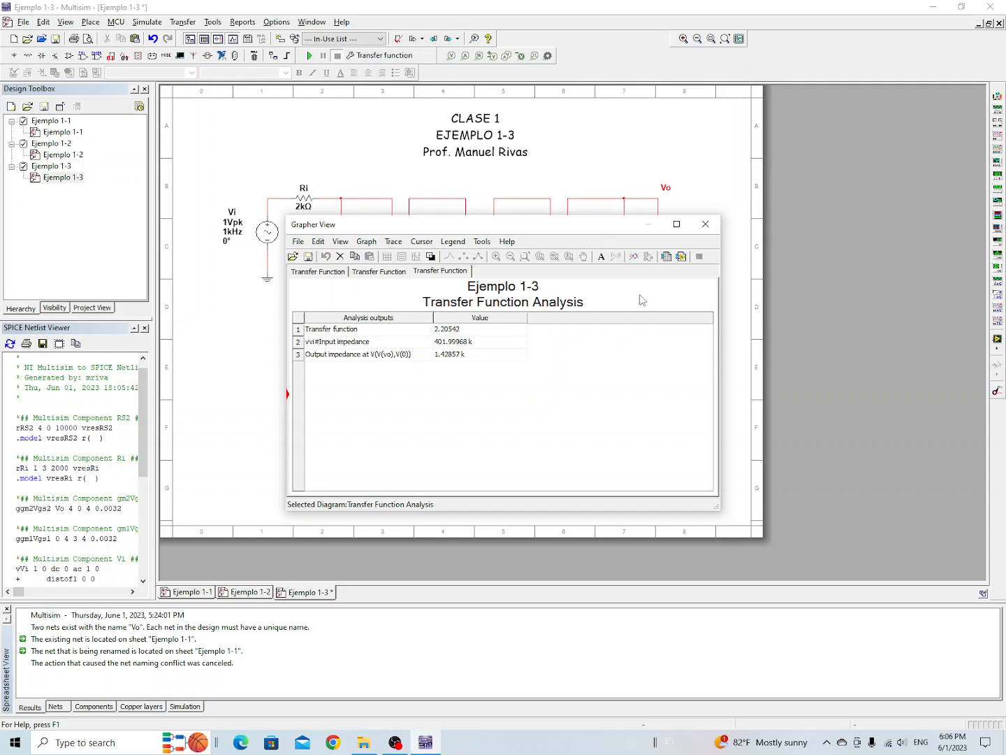
Close the Ejemplo 1-3 analysis results and save the design.
left_click(706, 224)
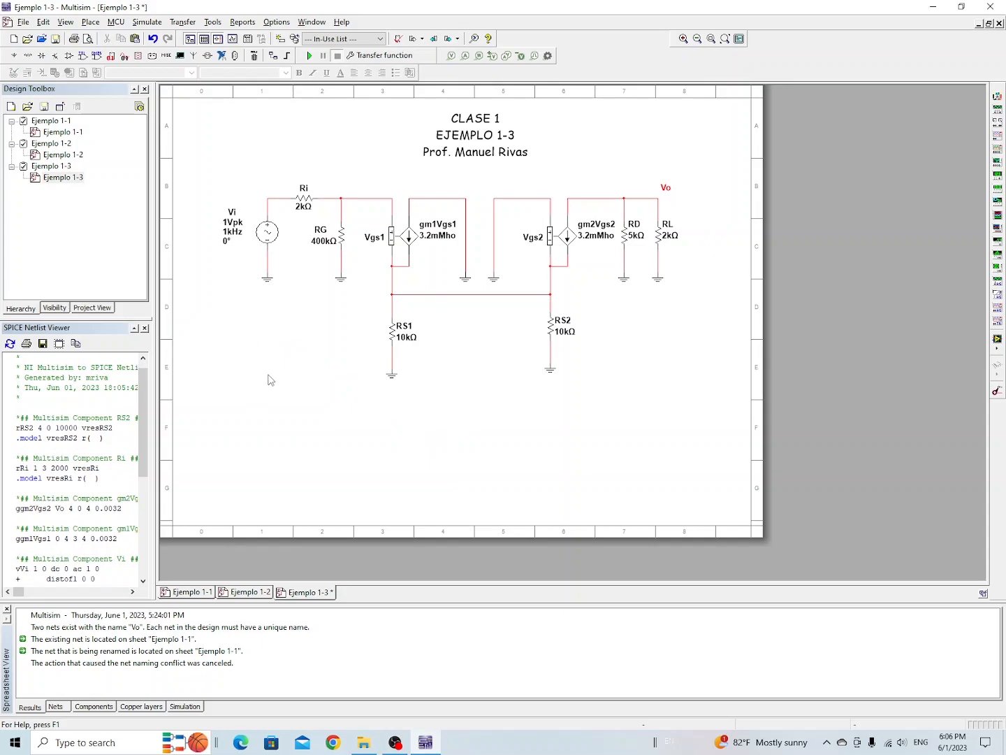
left_click(23, 22)
left_click(60, 114)
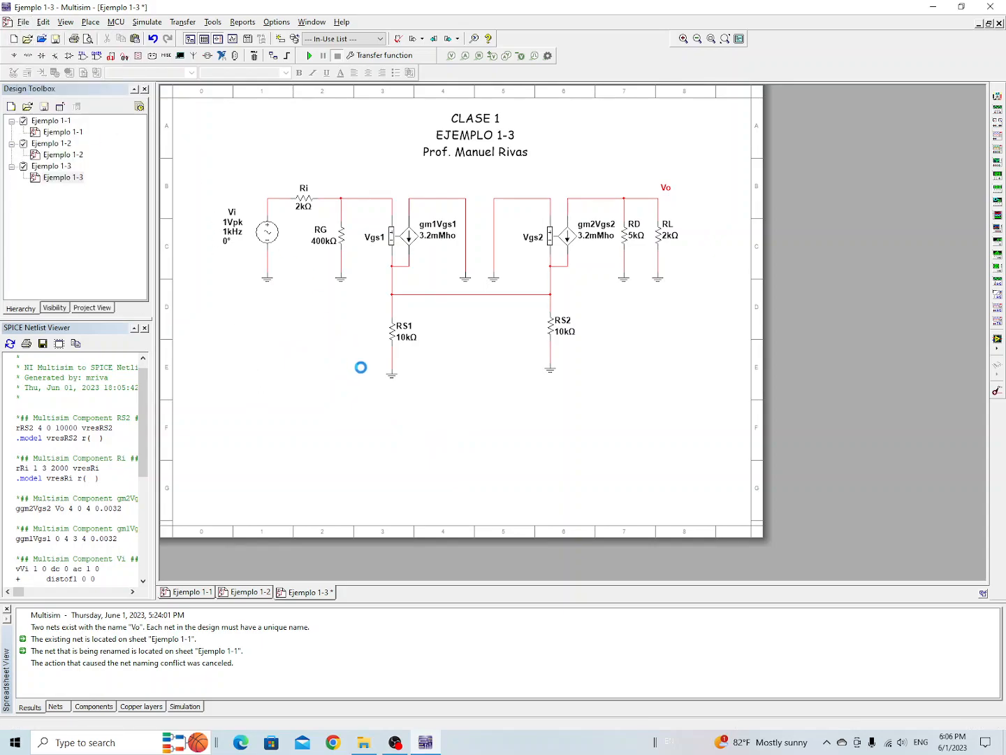